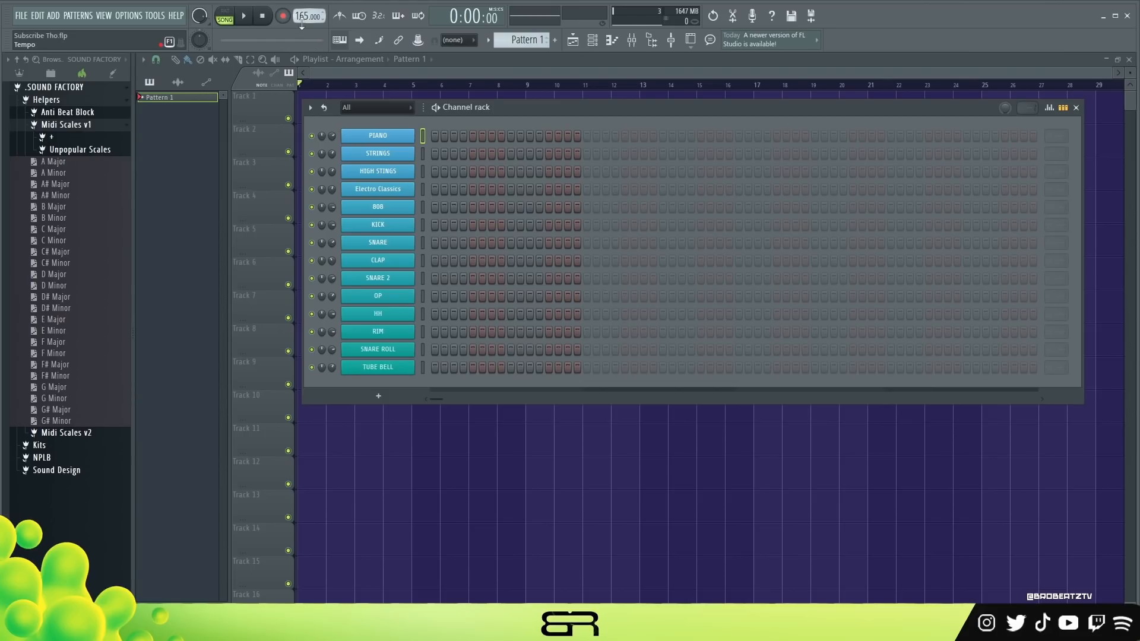
Step: Load the D# Minor scale as a guide for the PIANO channel and audition its NOIRE Pure instrument
left_click_drag(483, 116, 478, 115)
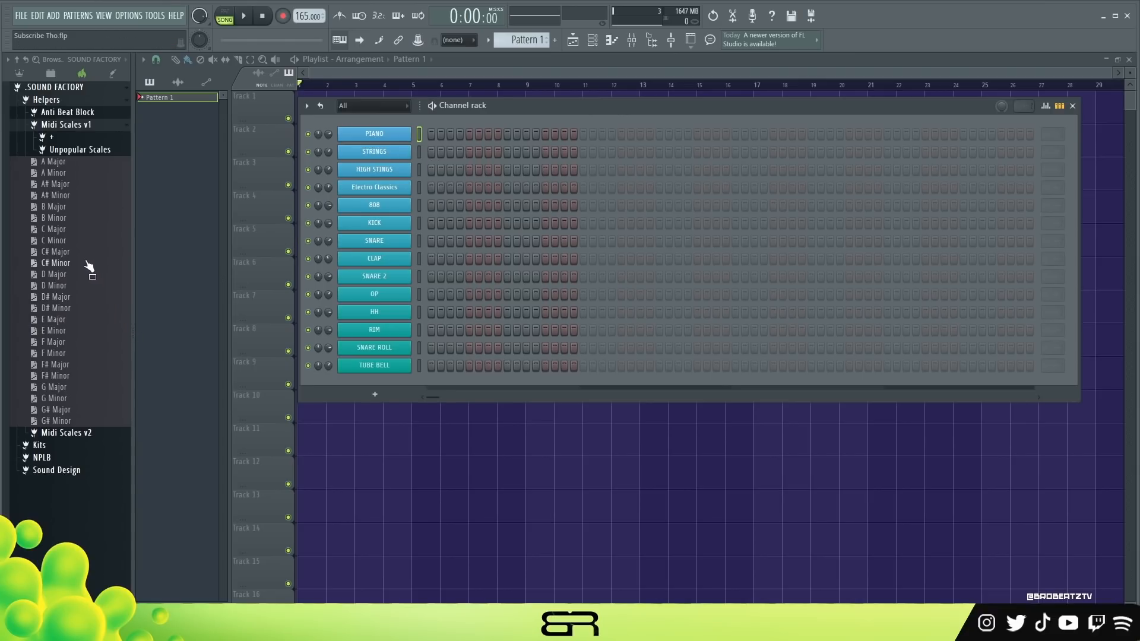
left_click_drag(68, 313, 474, 105)
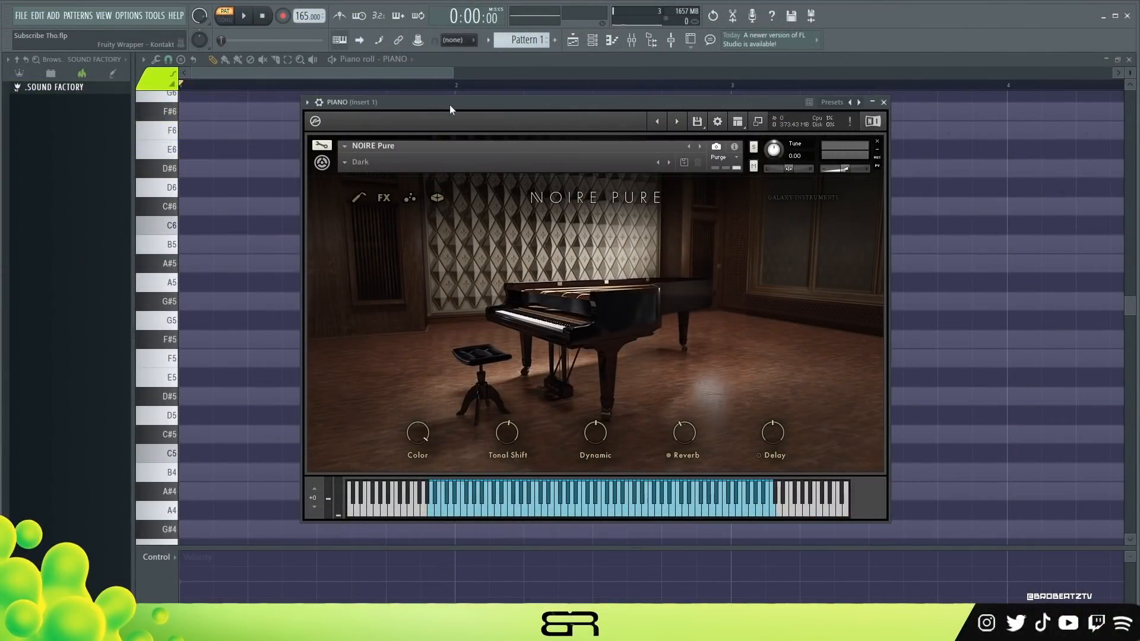
left_click(561, 508)
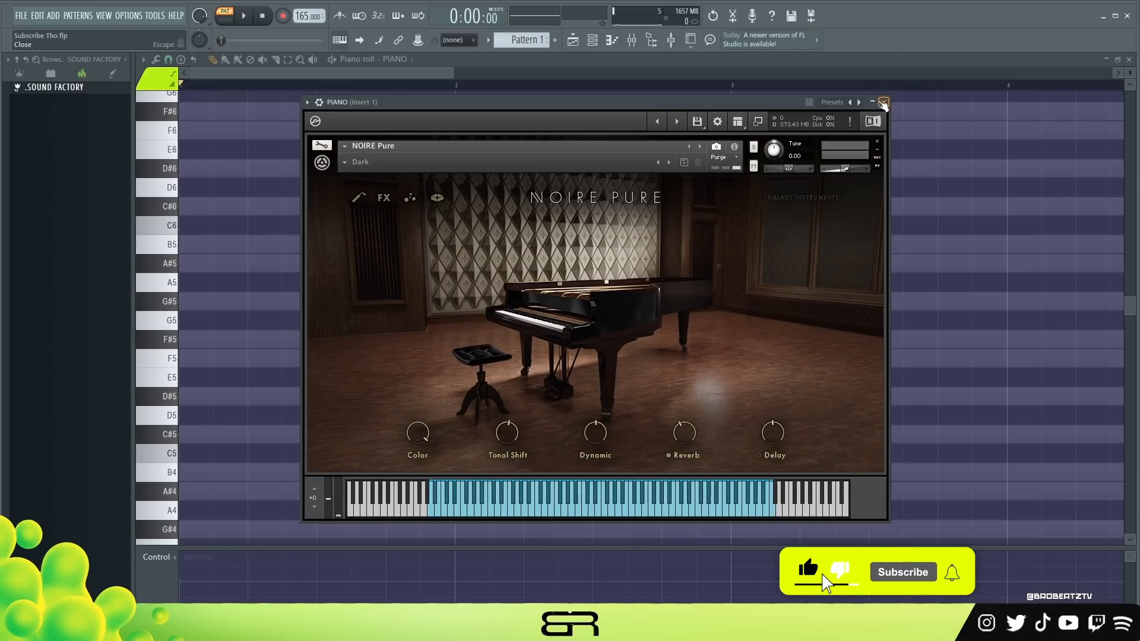
left_click(883, 103)
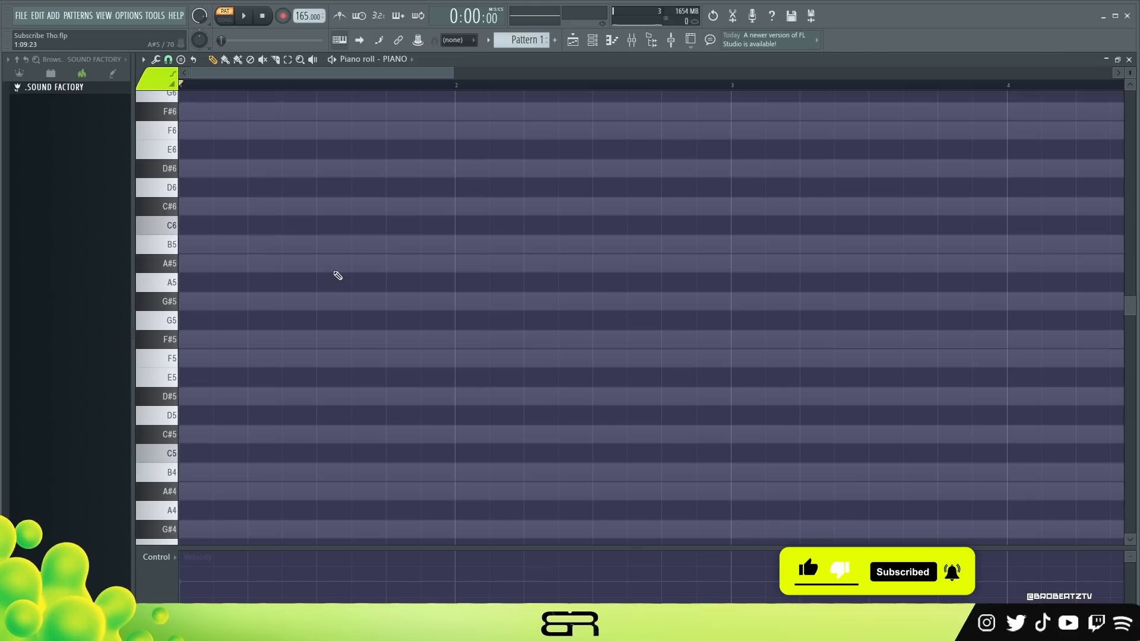
Step: Place stacked example notes on B5, A#5, F#5 and F5 from the middle of bar 1, and select them
left_click(319, 244)
left_click(318, 263)
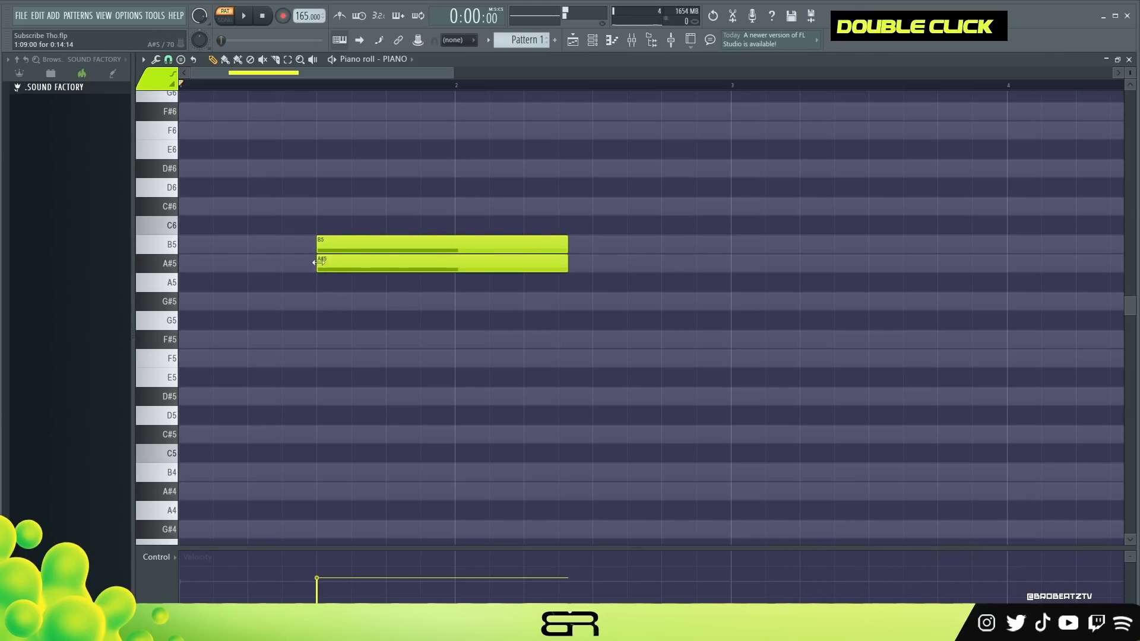
left_click(314, 339)
left_click(314, 358)
left_click_drag(273, 237, 649, 383)
left_click_drag(657, 199, 255, 435)
right_click(297, 416)
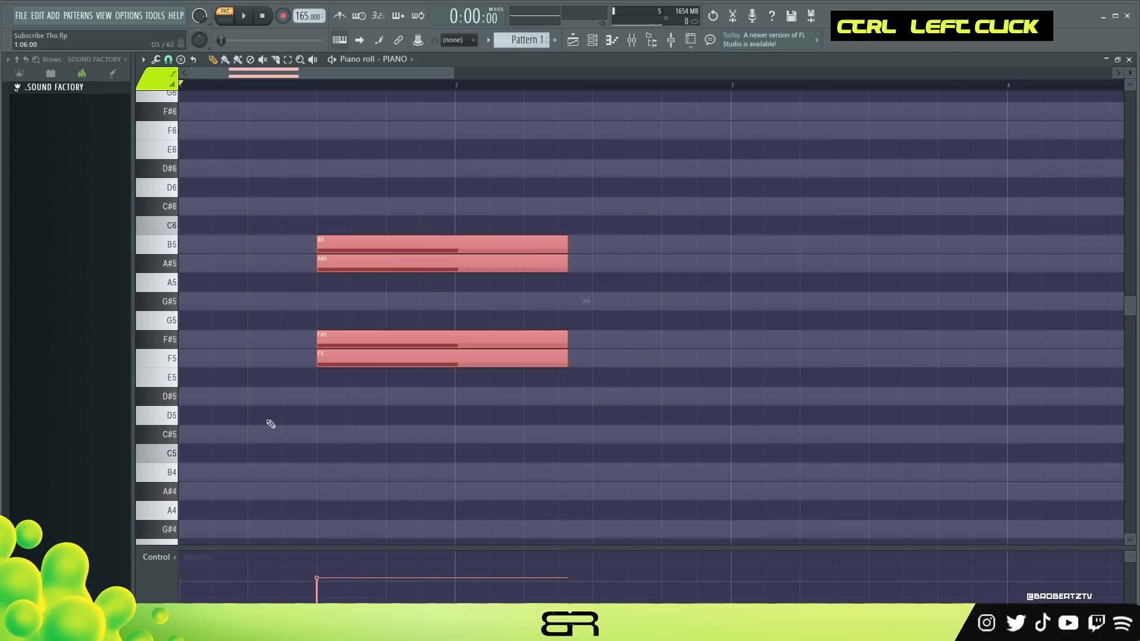
right_click(276, 426)
Step: Add an example note on D#5 beneath the two note pairs, delete it, and highlight the pairs
left_click(325, 400)
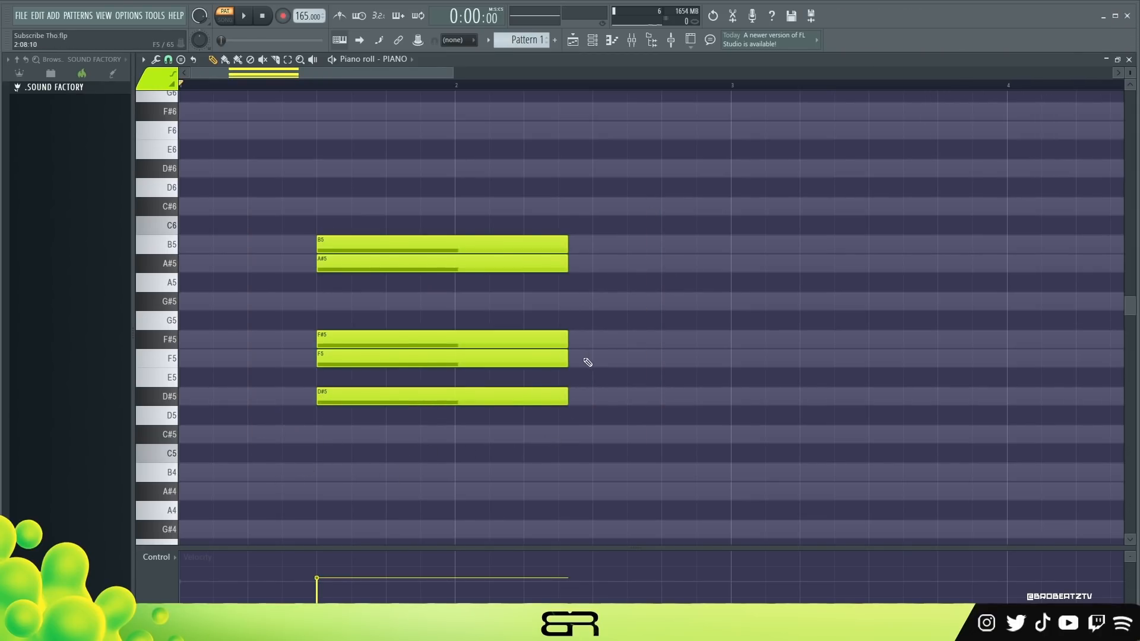
right_click(555, 397)
left_click_drag(595, 217, 314, 373)
right_click(412, 413)
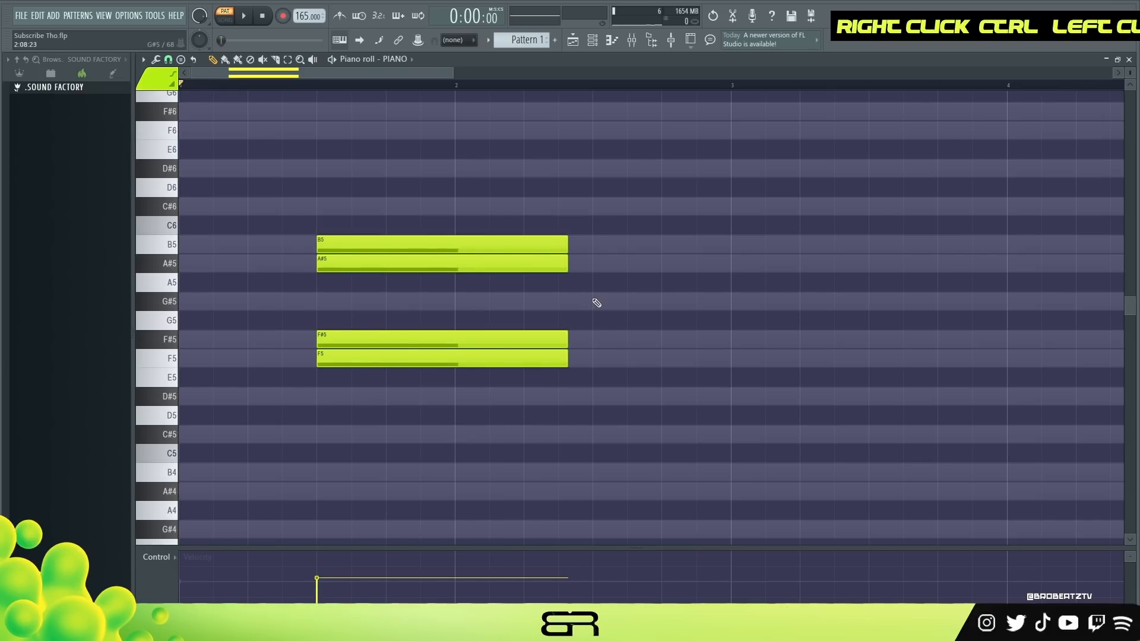
Step: Place example notes on D#6, C#6 and G#5 after the note pairs, and delete those three notes
left_click(595, 168)
left_click(663, 206)
left_click(671, 305)
left_click_drag(600, 135, 773, 400)
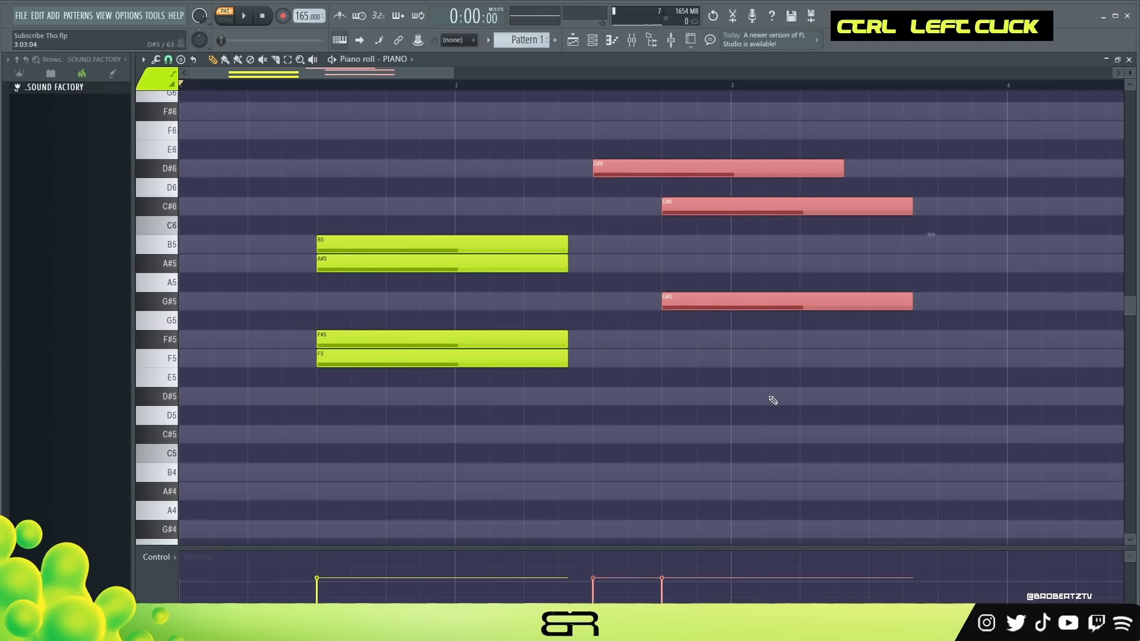
right_click(726, 388)
right_click(737, 168)
right_click(739, 207)
right_click(747, 302)
Step: Place a staggered example run on D#6, C#6, G#5, A#5 and F#5, and delete the whole run
left_click(609, 169)
left_click(677, 207)
left_click(748, 304)
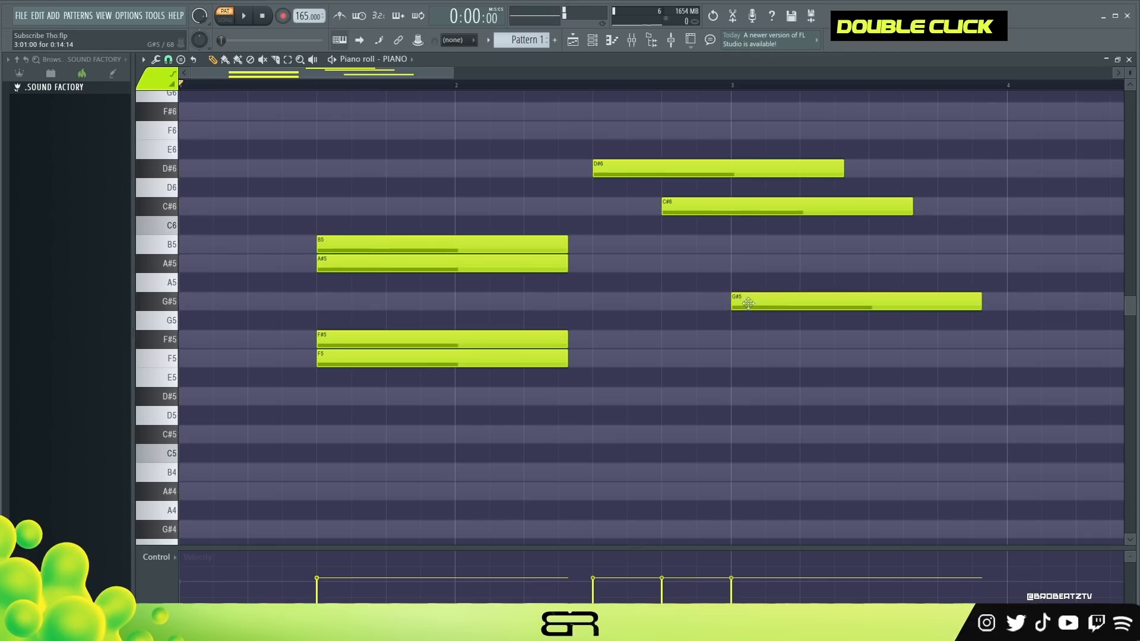
left_click(828, 262)
left_click_drag(922, 355, 923, 331)
right_click(954, 340)
right_click(902, 301)
right_click(849, 263)
right_click(772, 206)
right_click(719, 168)
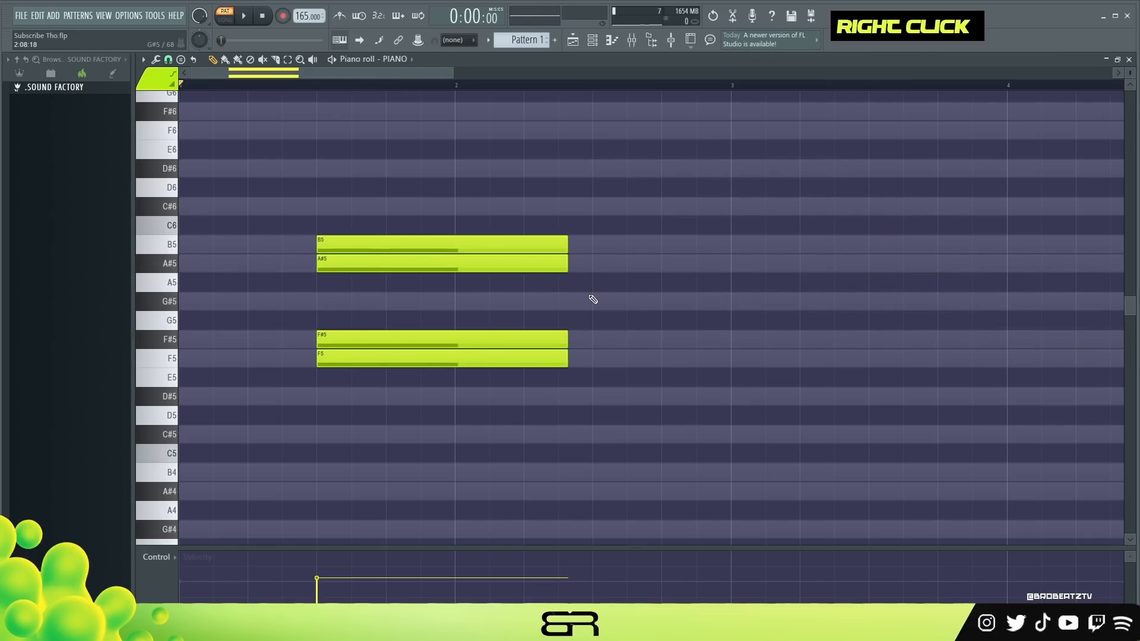
Step: Delete the four example notes on B5, A#5, F#5 and F5
right_click(464, 244)
right_click(453, 263)
right_click(408, 340)
right_click(398, 355)
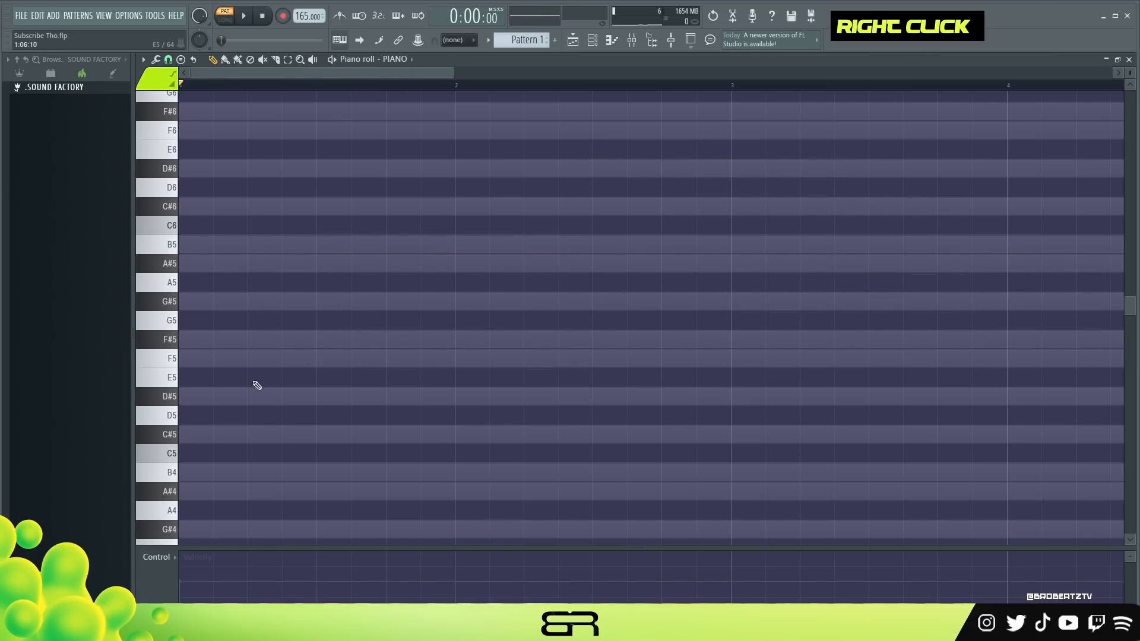
Step: Place short D#5 and F#5 notes at the start of bar 1 and duplicate the pair into the bar's second half
left_click(209, 395)
left_click_drag(431, 398, 333, 399)
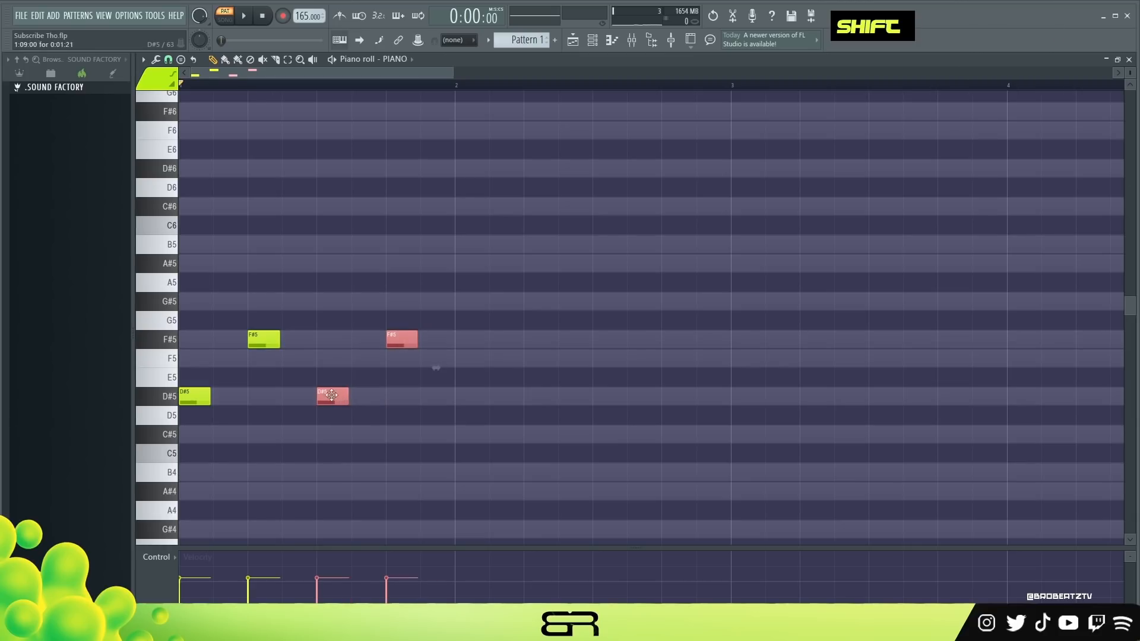
key("space")
scroll(268, 76, "up", 3)
key("space")
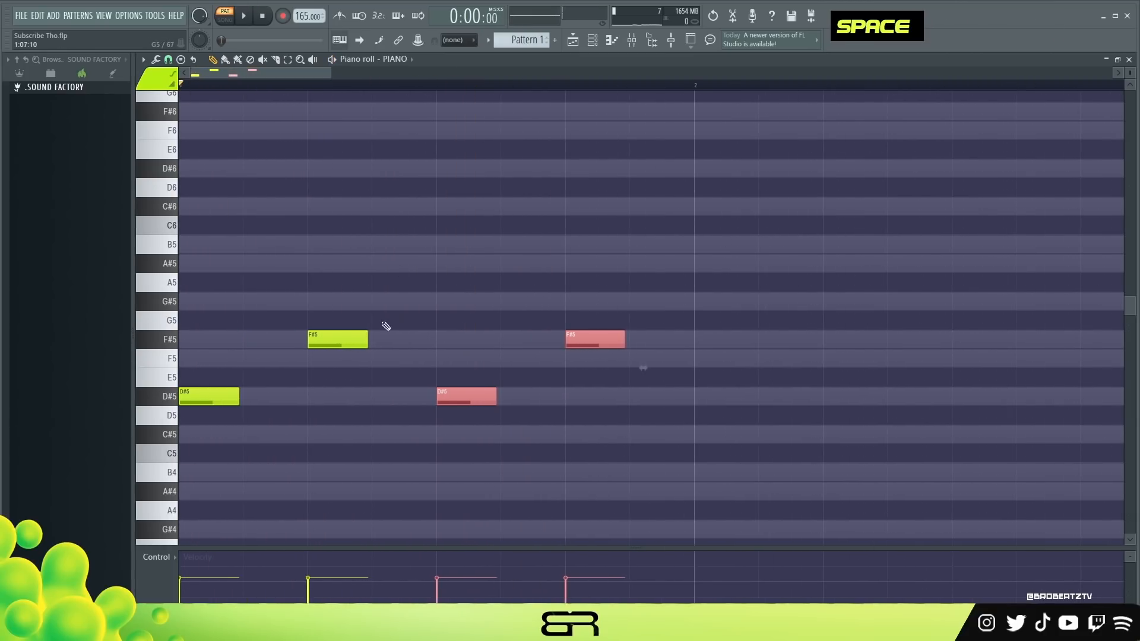
right_click(378, 364)
key("ctrl")
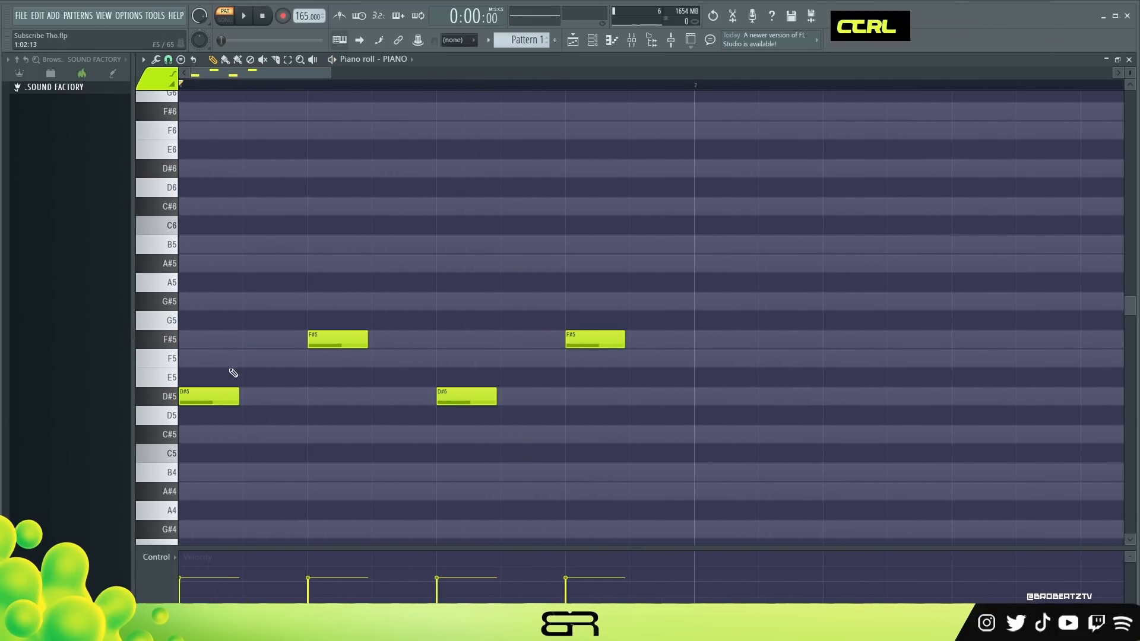
right_click(338, 409)
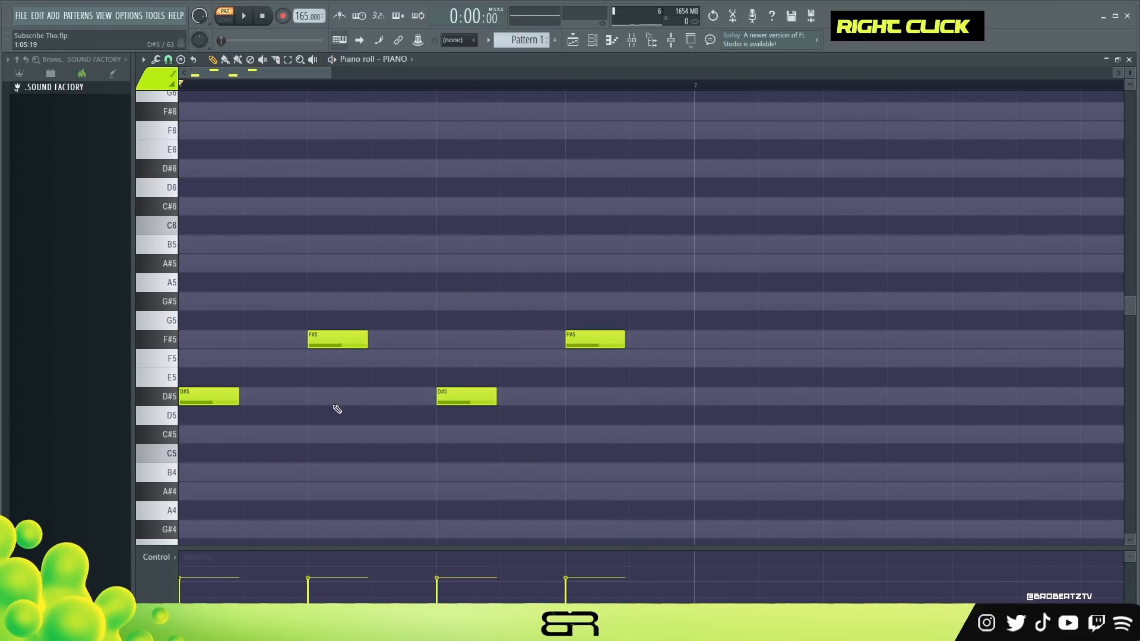
Step: Copy the first D#5 note directly after itself and raise the copy one octave to D#6
left_click(225, 397, "ctrl")
left_click_drag(226, 399, 292, 403, "shift")
key("ctrl+Up")
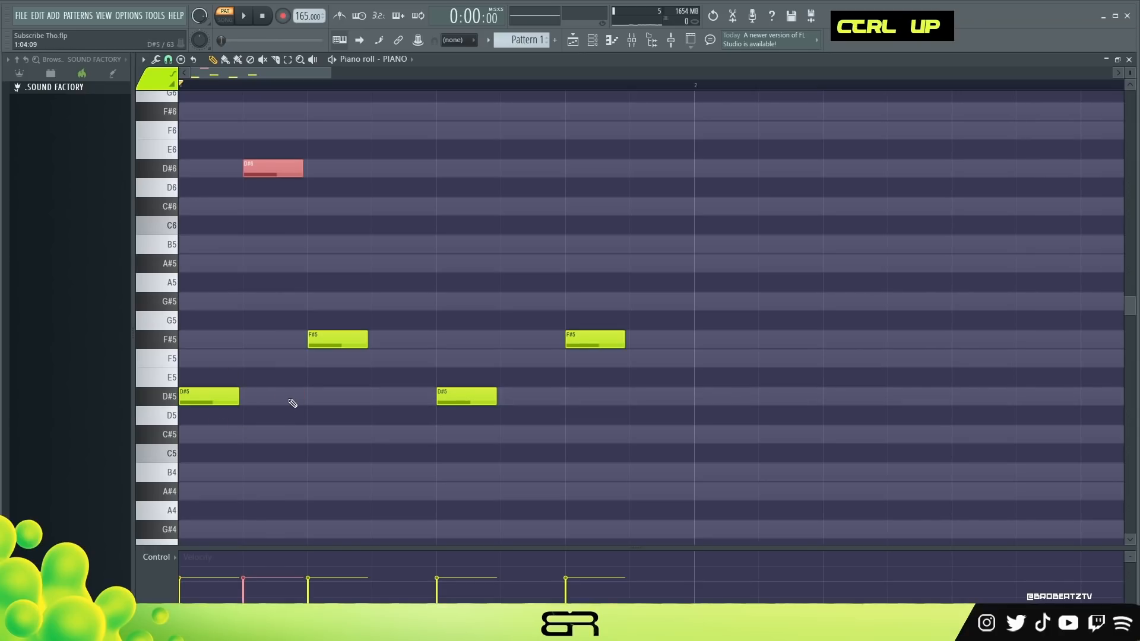
right_click(301, 410)
Step: Copy the first D#5 note up to A#5, raise the copy an octave, and place it directly above the D#6 note
left_click(199, 394, "ctrl")
left_click_drag(199, 395, 196, 257, "shift")
key("ctrl+Up")
scroll(229, 301, "up", 3)
left_click_drag(201, 150, 264, 153)
right_click(348, 355)
right_click(229, 453)
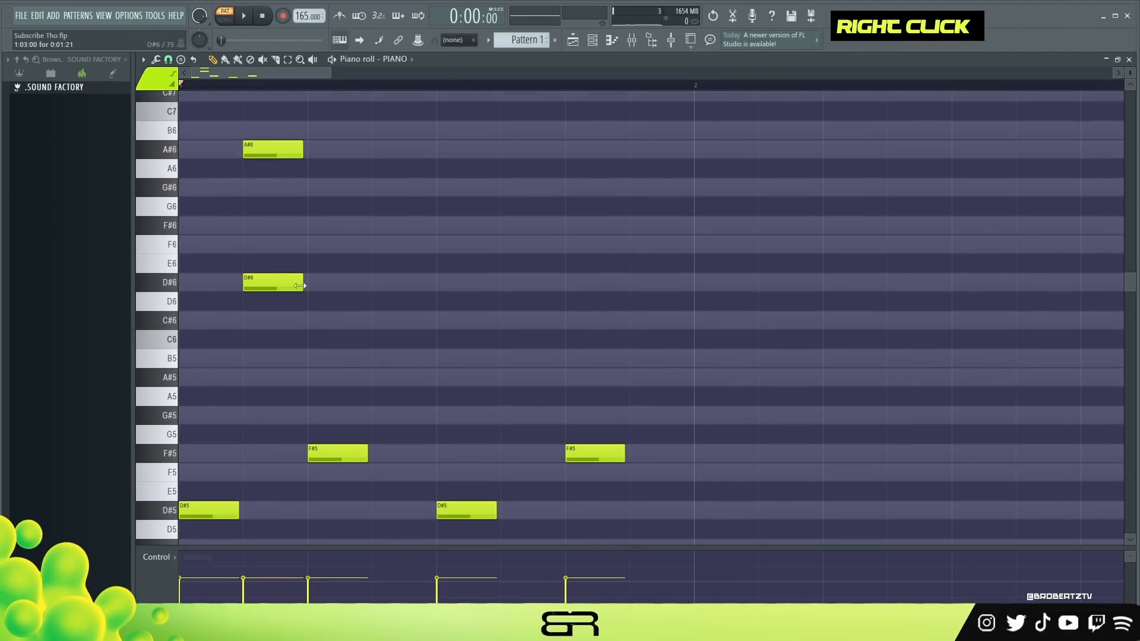
Step: Add rising F6, F#6 and G#6 notes, copy D#6 beneath G#6 and F#6 to the bar's end, and play the phrase
left_click(374, 247)
left_click(439, 225)
left_click(504, 188)
left_click_drag(297, 279, 555, 279)
left_click_drag(466, 226, 659, 225)
key("space")
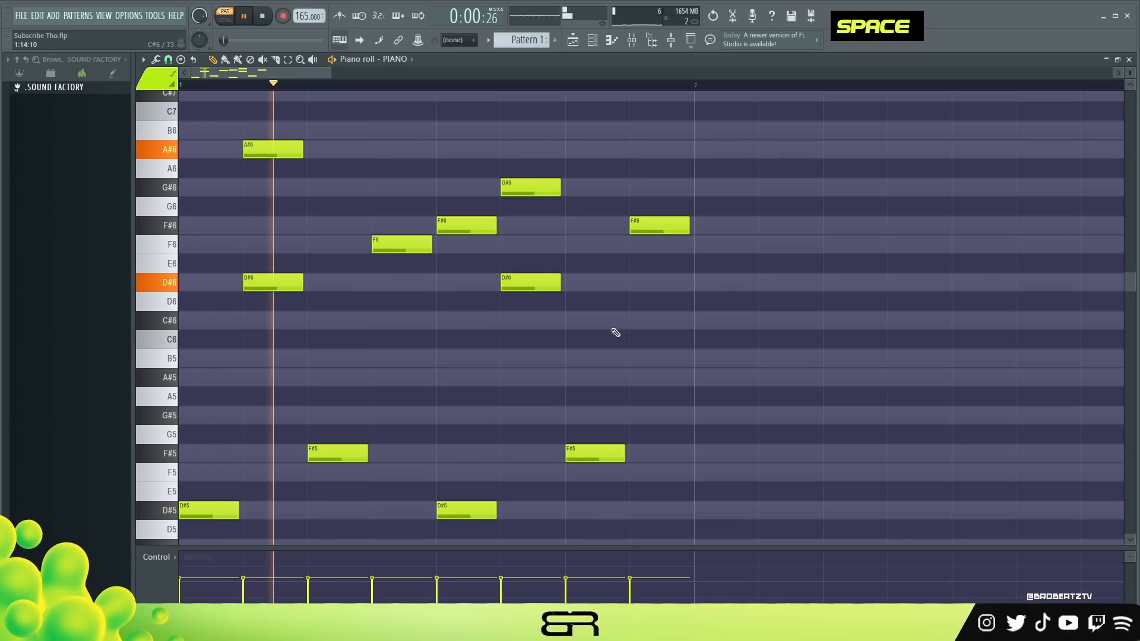
key("space")
key("space")
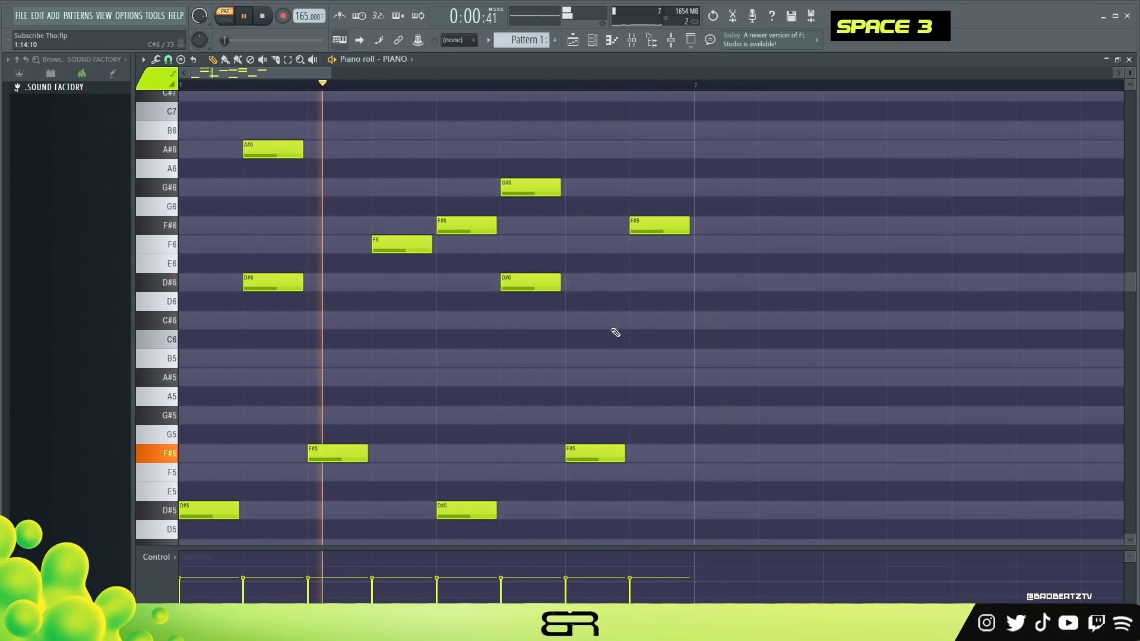
key("space")
Step: Raise the velocity of all notes slightly and duplicate the whole phrase into bar 2
key("ctrl+a")
scroll(616, 332, "up", 1, "alt")
scroll(253, 454, "down", 1)
left_click_drag(218, 453, 732, 448)
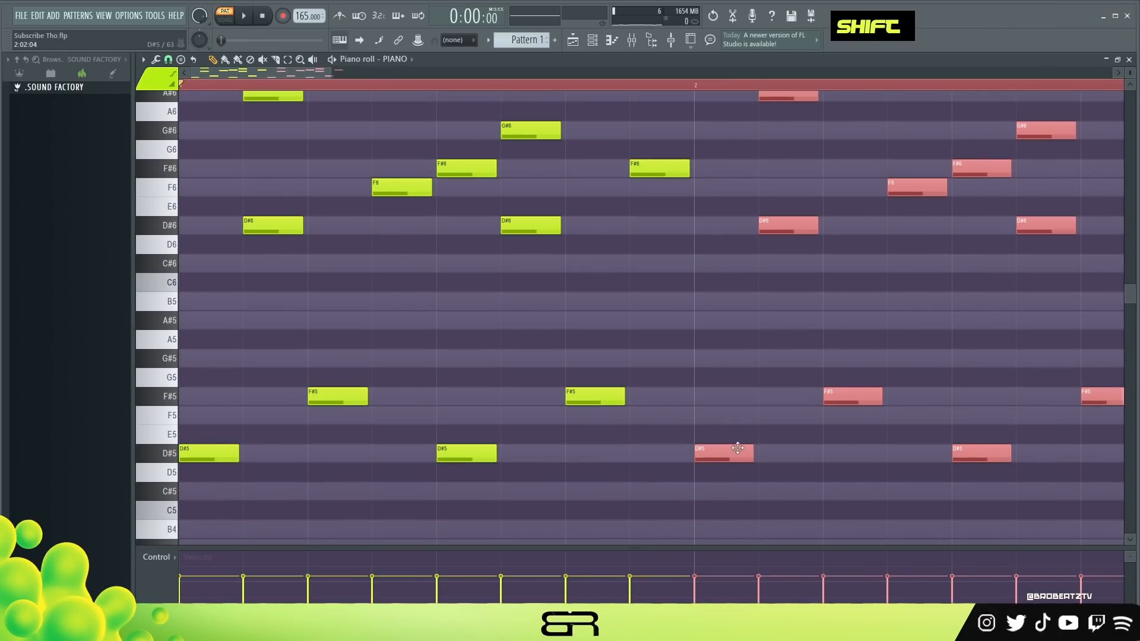
Step: Delete the A#6 note and the D#6 beneath G#6 in bar 2, and play the two bars
scroll(705, 364, "up", 3)
left_click_drag(317, 75, 369, 76)
right_click(541, 281)
right_click(464, 261)
key("space")
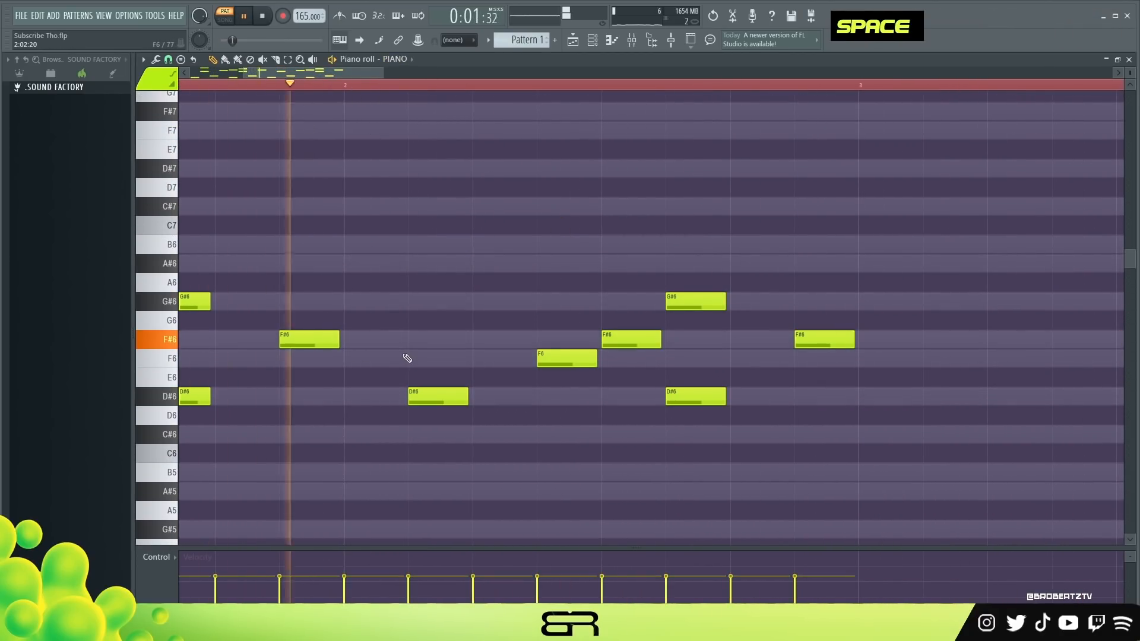
key("space")
right_click(677, 396)
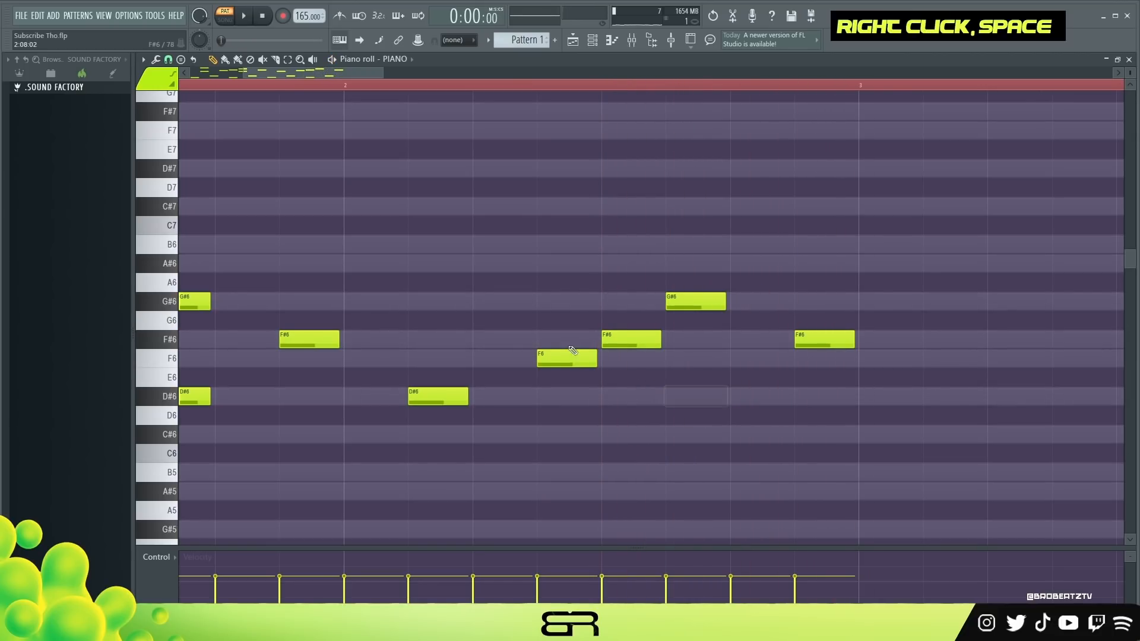
scroll(594, 362, "down", 4)
scroll(374, 83, "down", 2)
left_click_drag(371, 74, 209, 89)
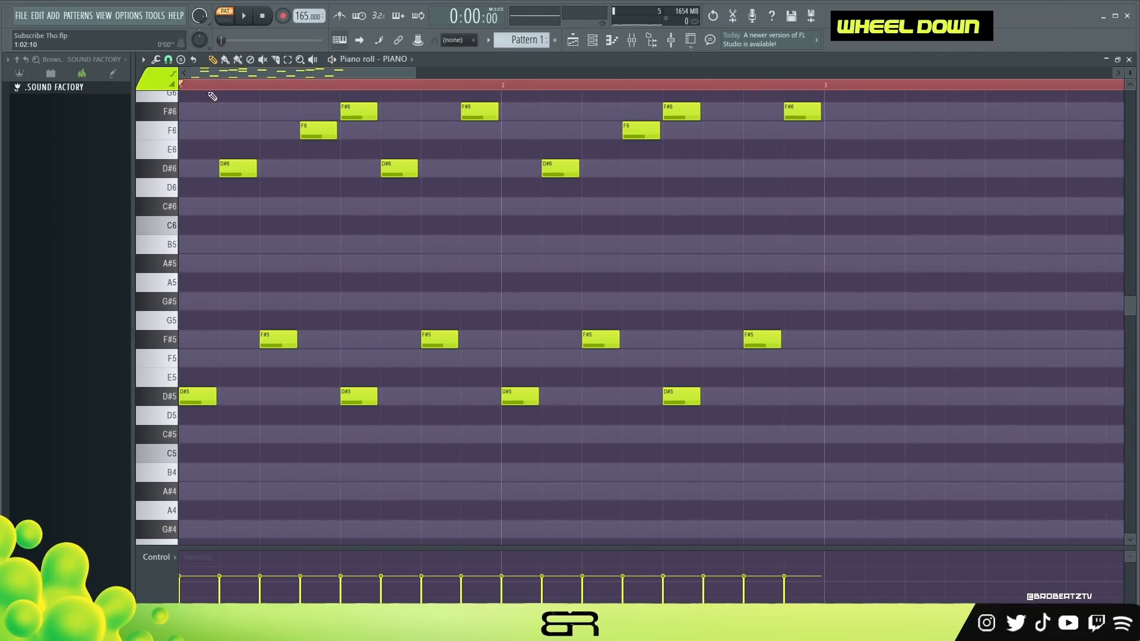
key("space")
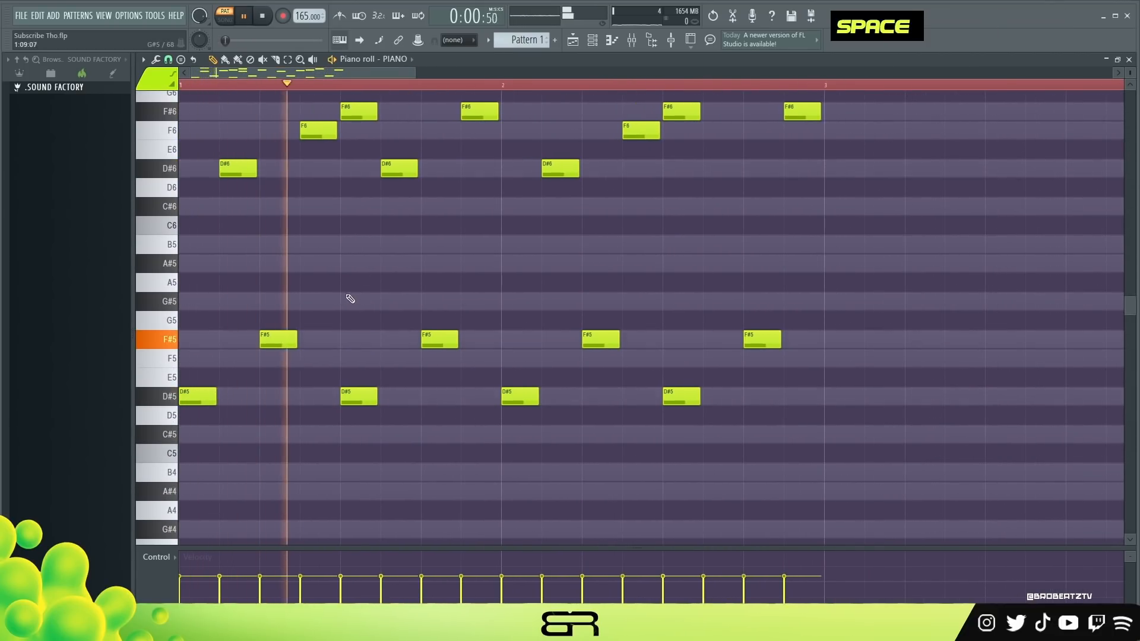
key("space")
Step: Add A#5 notes at the starts of bars 1 and 2 and lower both an octave to A#4
left_click(184, 266)
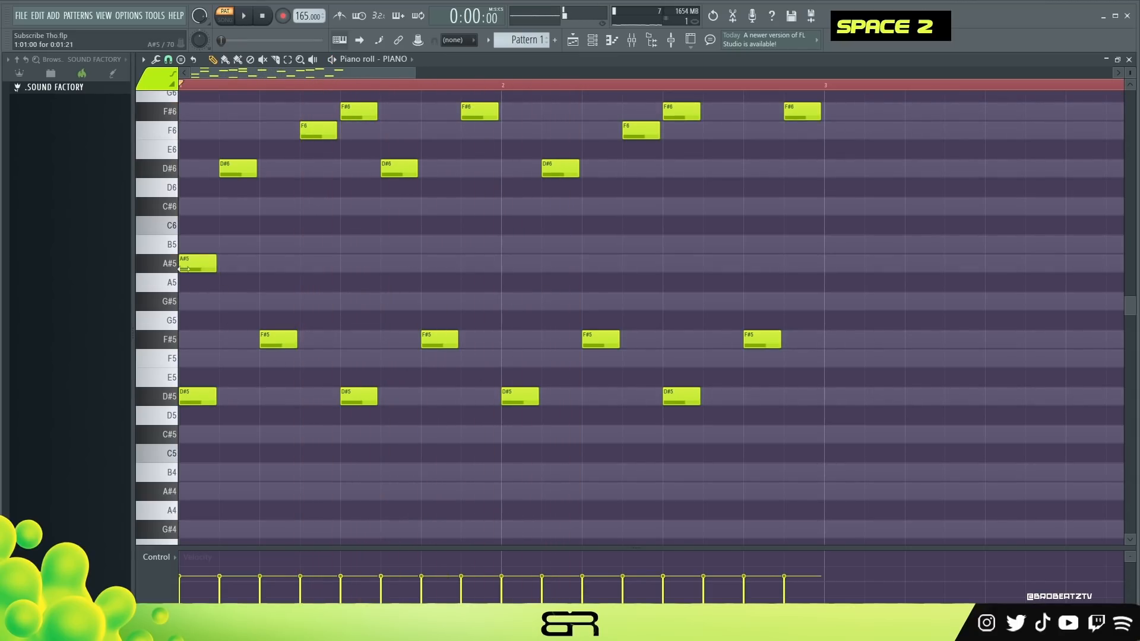
left_click(502, 264)
left_click_drag(573, 253, 214, 273, "ctrl")
key("ctrl+space")
key("ctrl+Down")
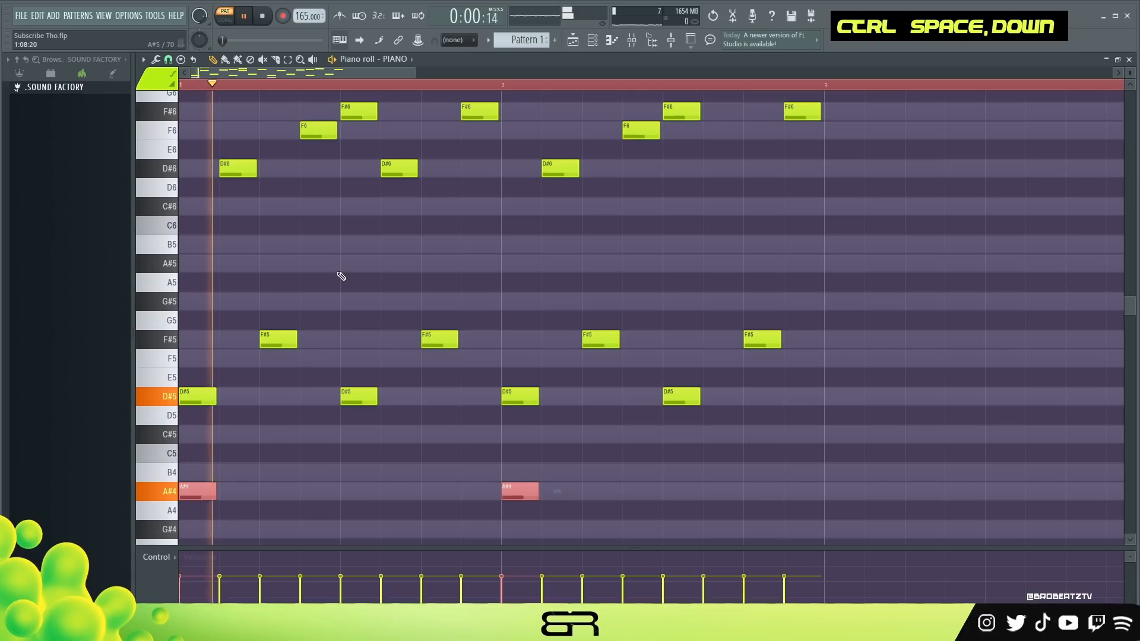
Step: Lower the velocity of the two A#4 notes and lengthen each to about three quarters of a bar
scroll(562, 473, "down", 5, "alt")
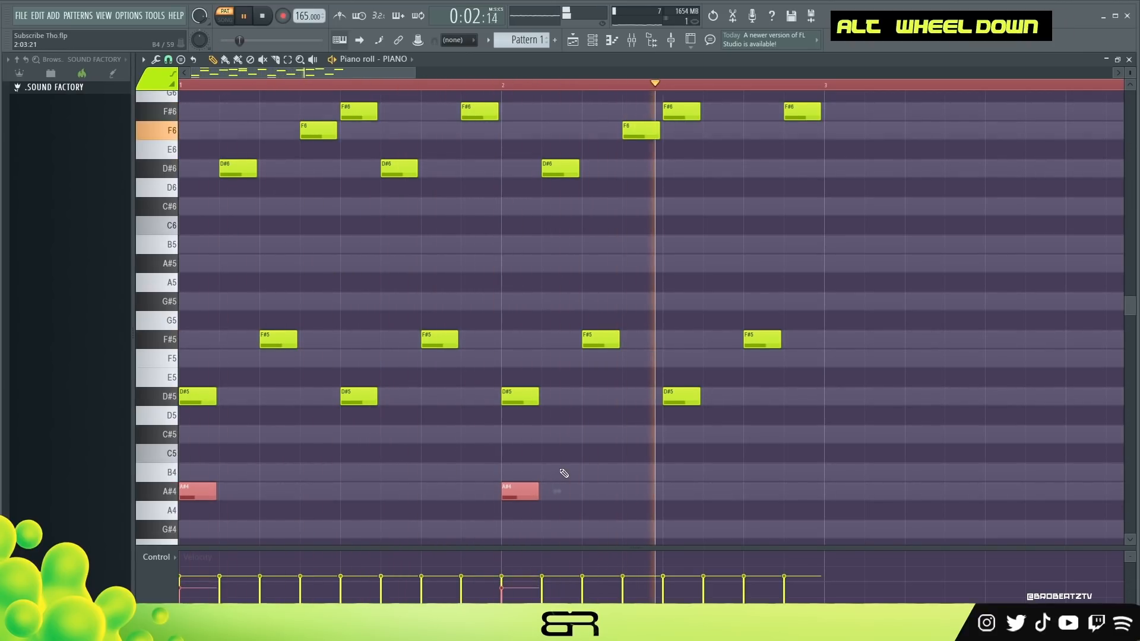
key("space")
left_click_drag(545, 493, 737, 494, "alt")
key("space")
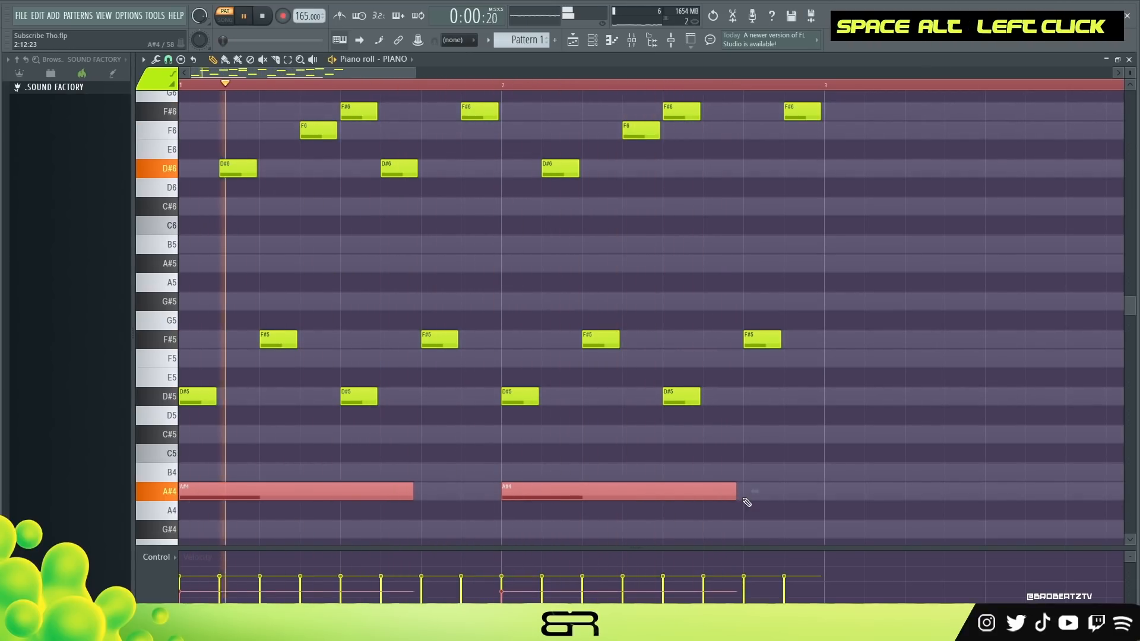
right_click(558, 293, "ctrl")
key("space")
right_click(560, 286, "ctrl")
Step: Duplicate the two-bar melody into bars 3 and 4, and repeat the resulting four bars through bar 8
scroll(381, 267, "down", 3)
key("ctrl+a")
left_click_drag(186, 331, 408, 336, "shift")
key("ctrl+a")
left_click_drag(187, 331, 628, 359, "shift")
right_click(631, 362)
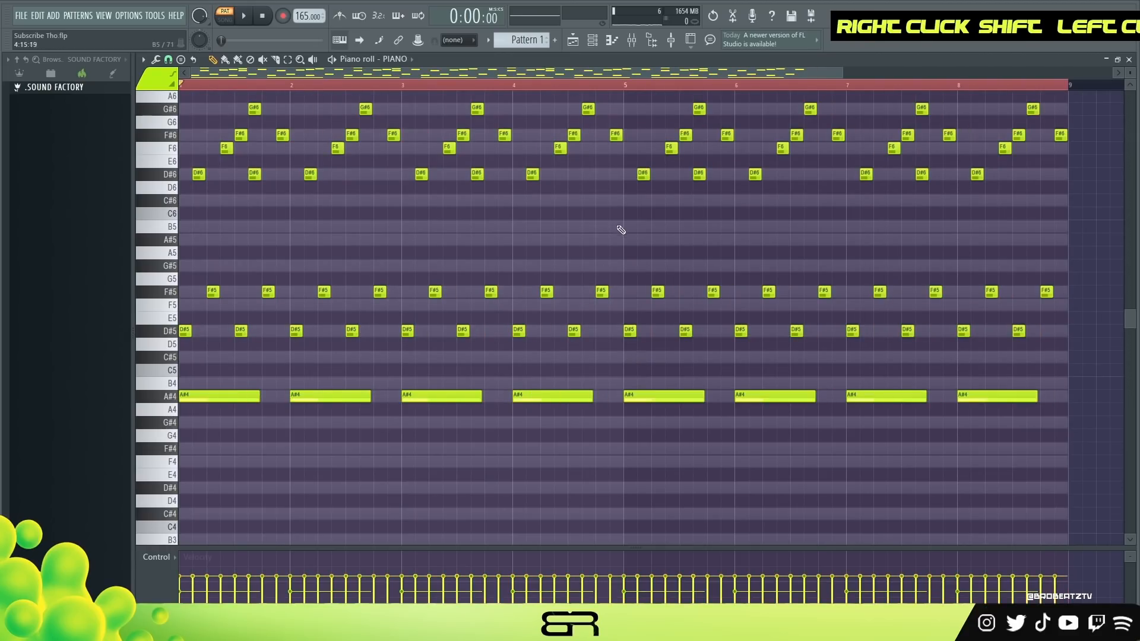
Step: Audition the 01 Violins 1 All Articulations instrument on the STRINGS channel and close its window
scroll(622, 228, "up", 3)
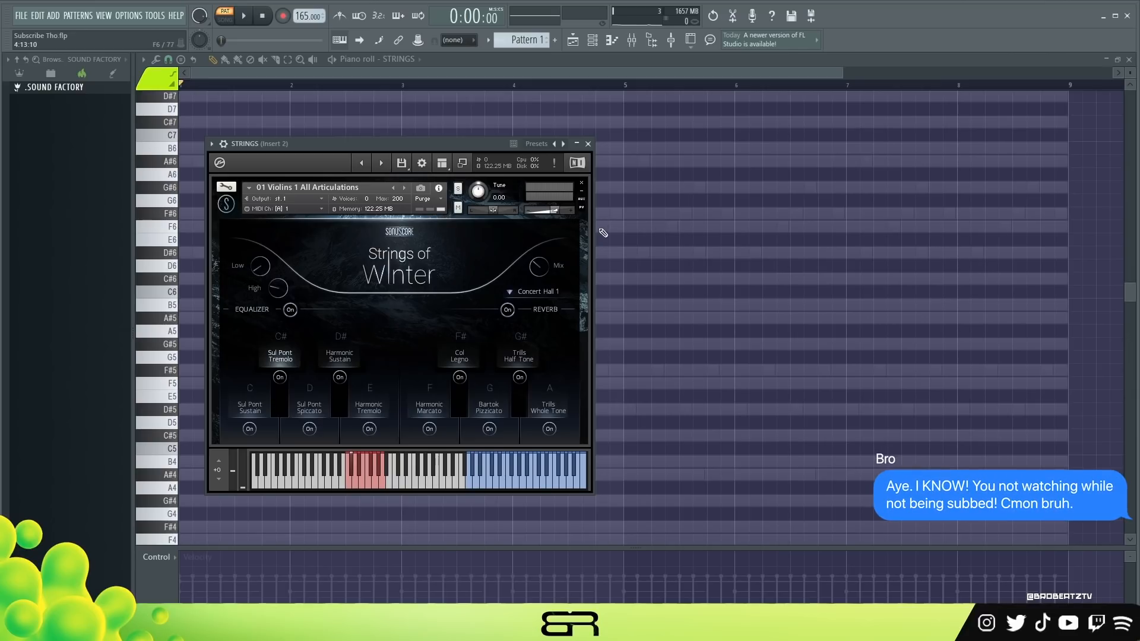
key("w")
key("v")
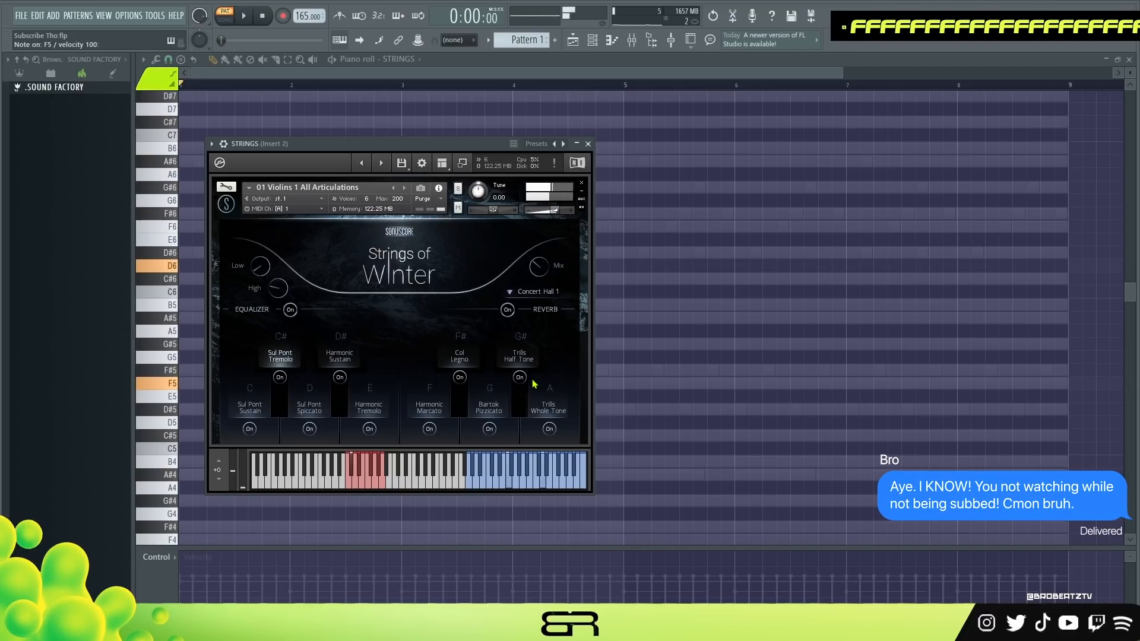
left_click(588, 144)
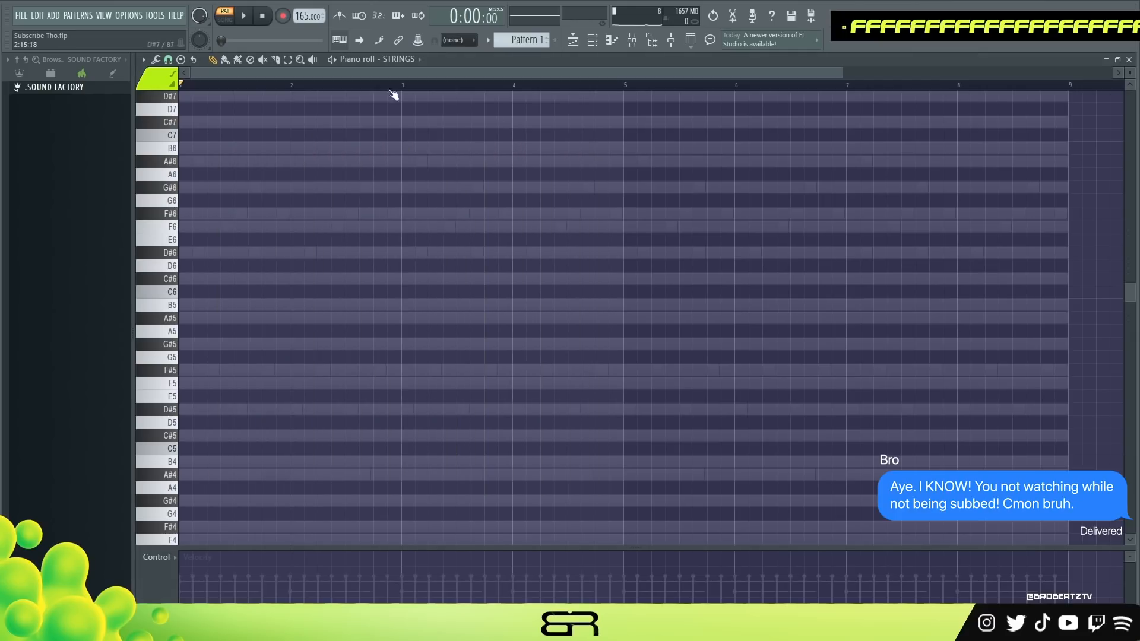
scroll(1131, 69, "up", 3)
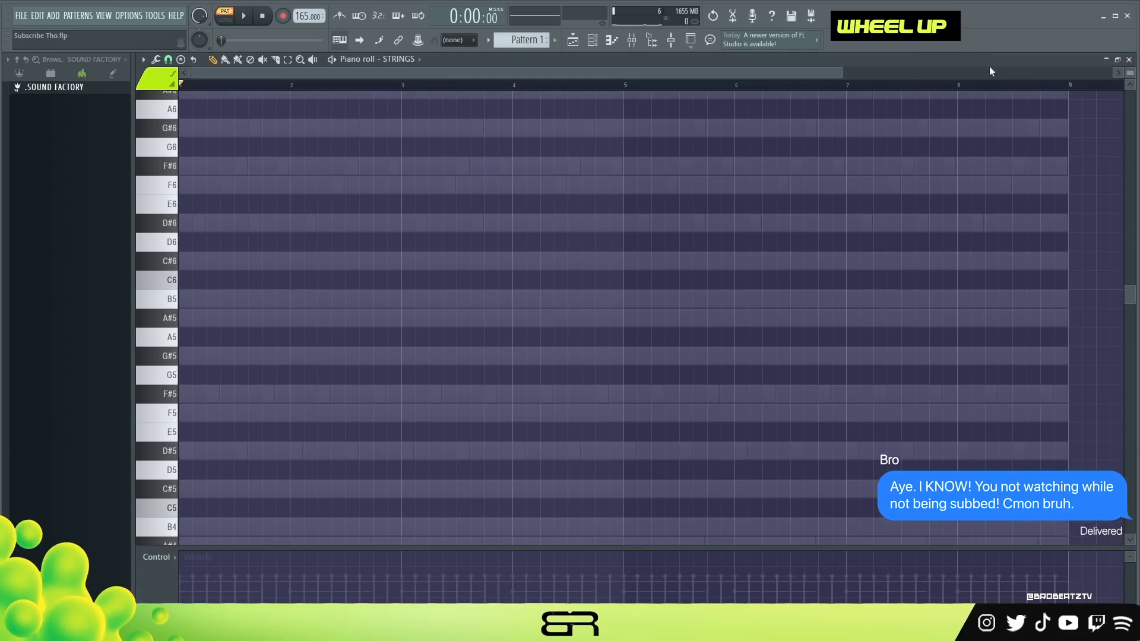
scroll(380, 78, "up", 3)
left_click_drag(385, 74, 333, 74)
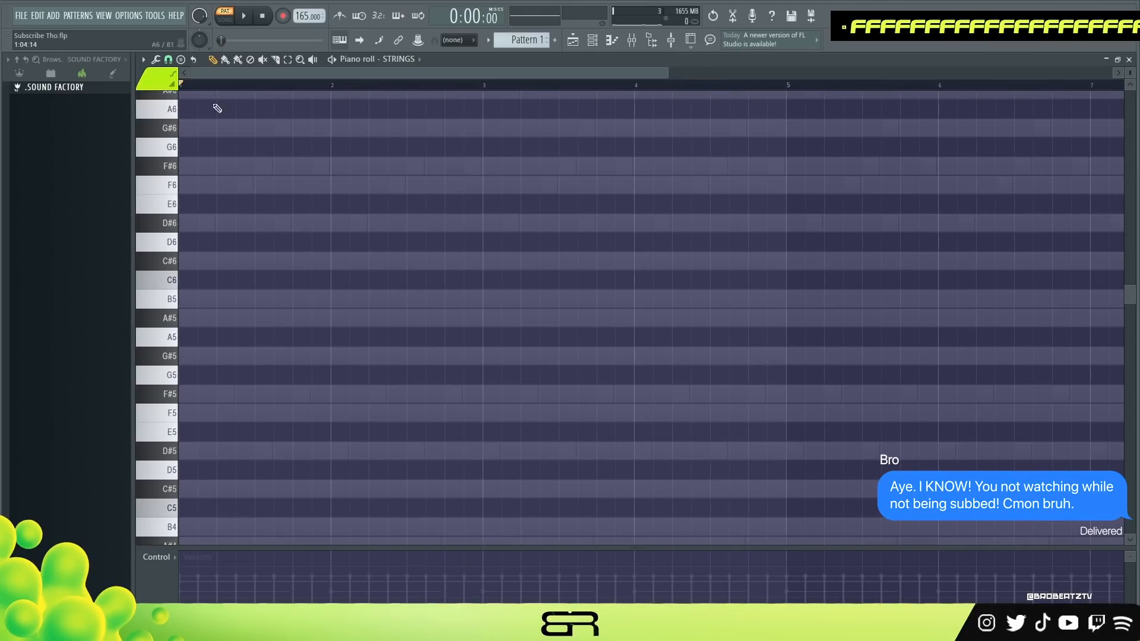
Step: Place D#5 and A#5 notes, each one bar long, in bar 1 of the STRINGS channel and play them back
left_click(223, 452)
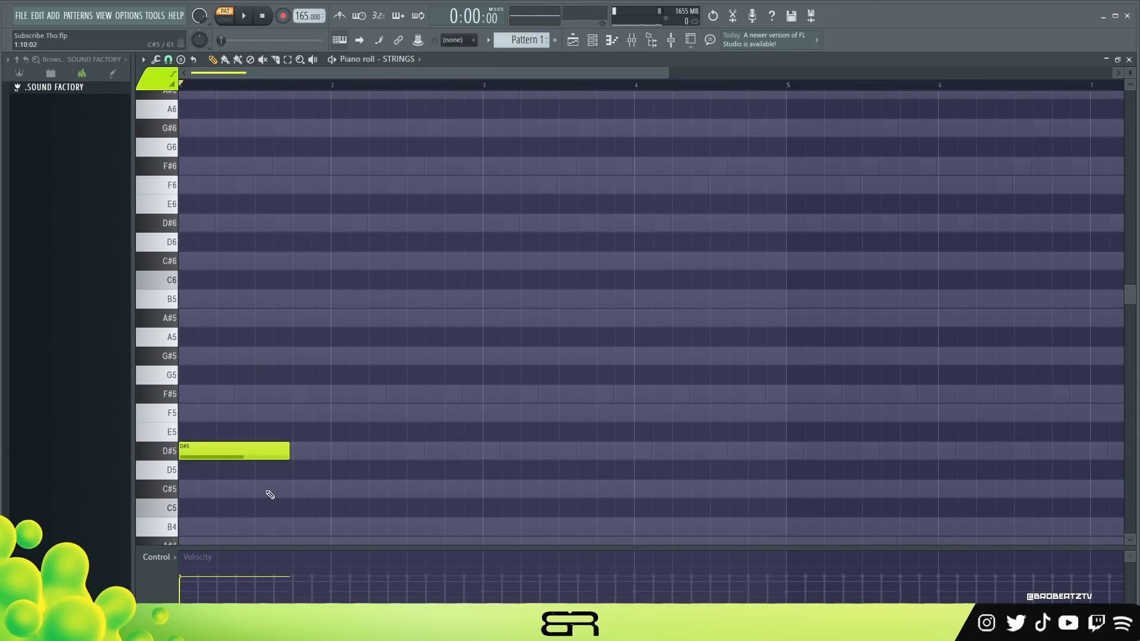
left_click_drag(285, 454, 329, 453)
key("space")
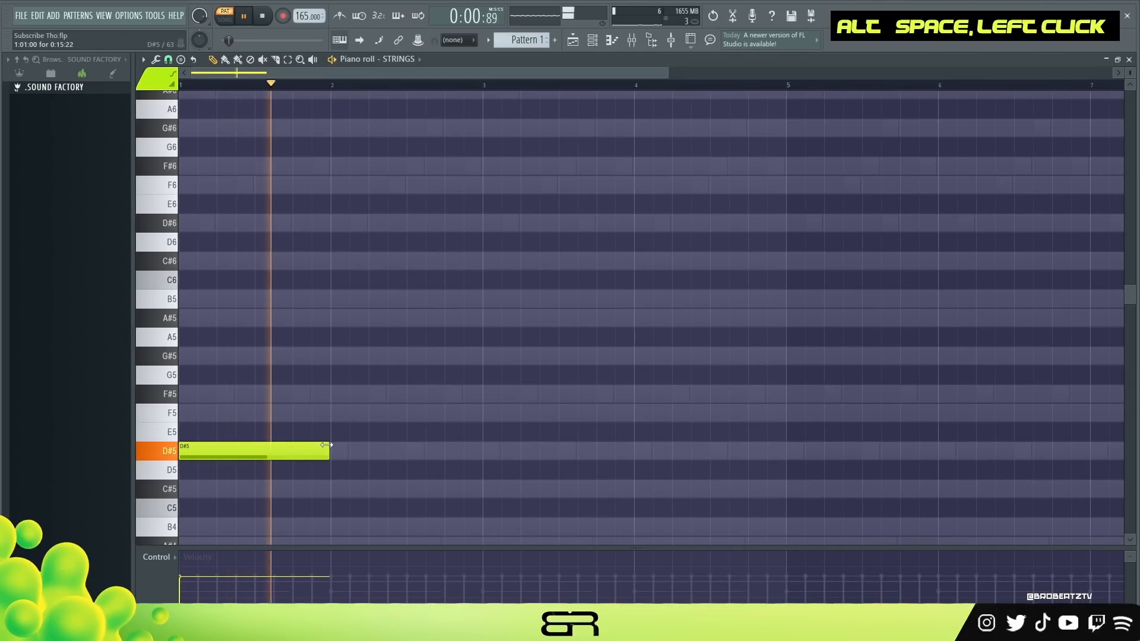
key("space")
left_click_drag(214, 448, 197, 308)
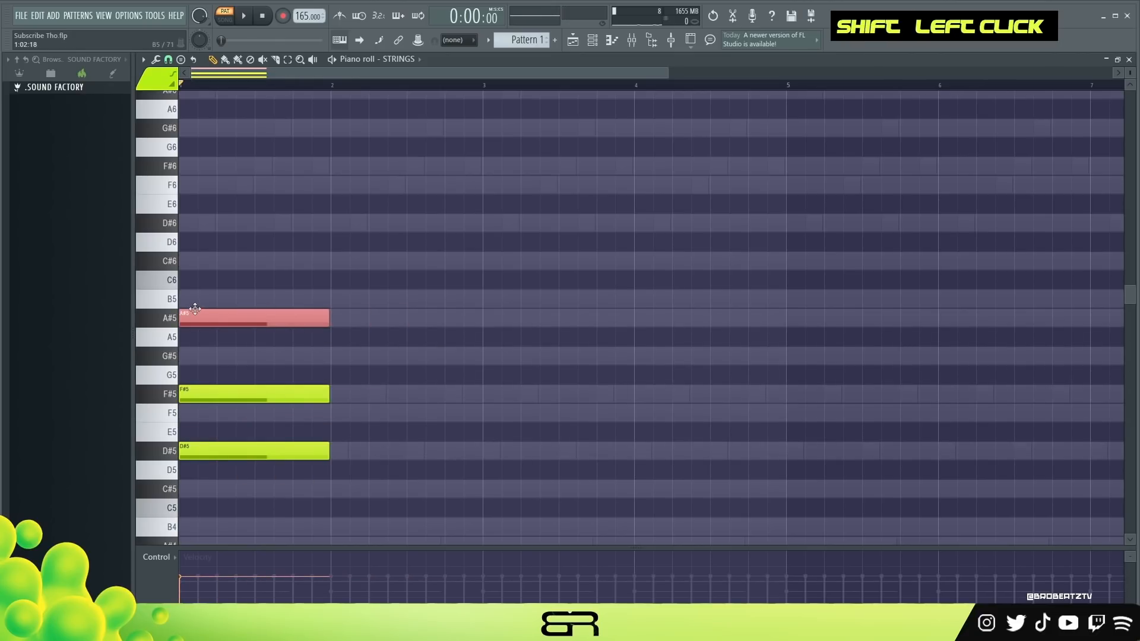
right_click(237, 395)
left_click_drag(339, 328, 188, 441)
key("space")
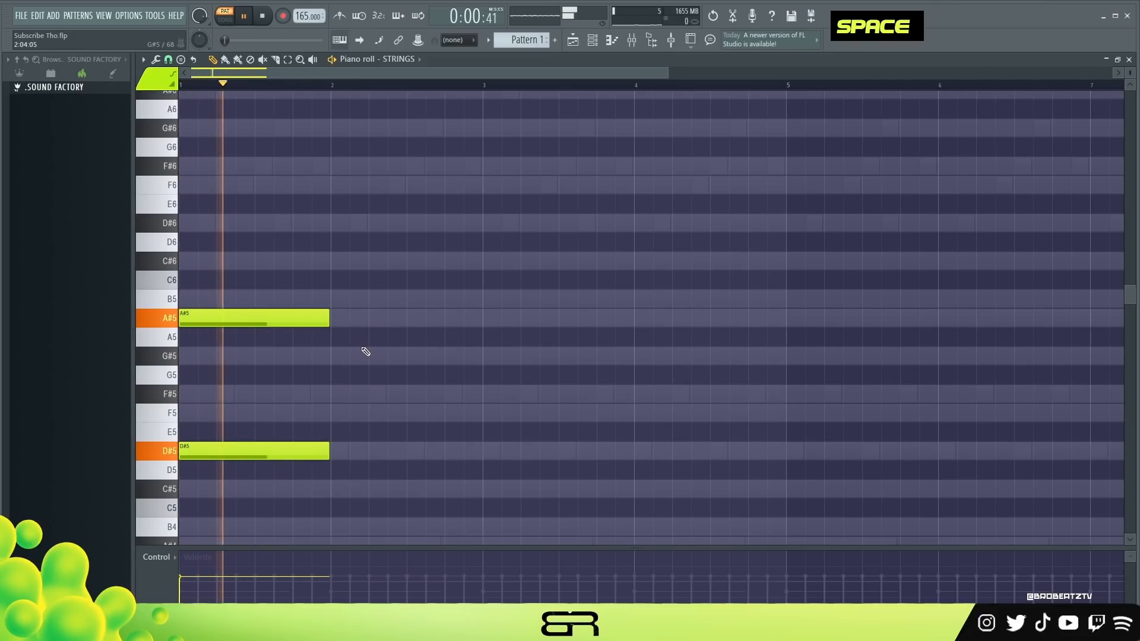
Step: Lower the velocity of both notes slightly and copy them to bar 3, replacing the copied A#5 with F#5
key("ctrl+a")
scroll(407, 349, "down", 1)
key("space")
left_click_drag(236, 316, 539, 316)
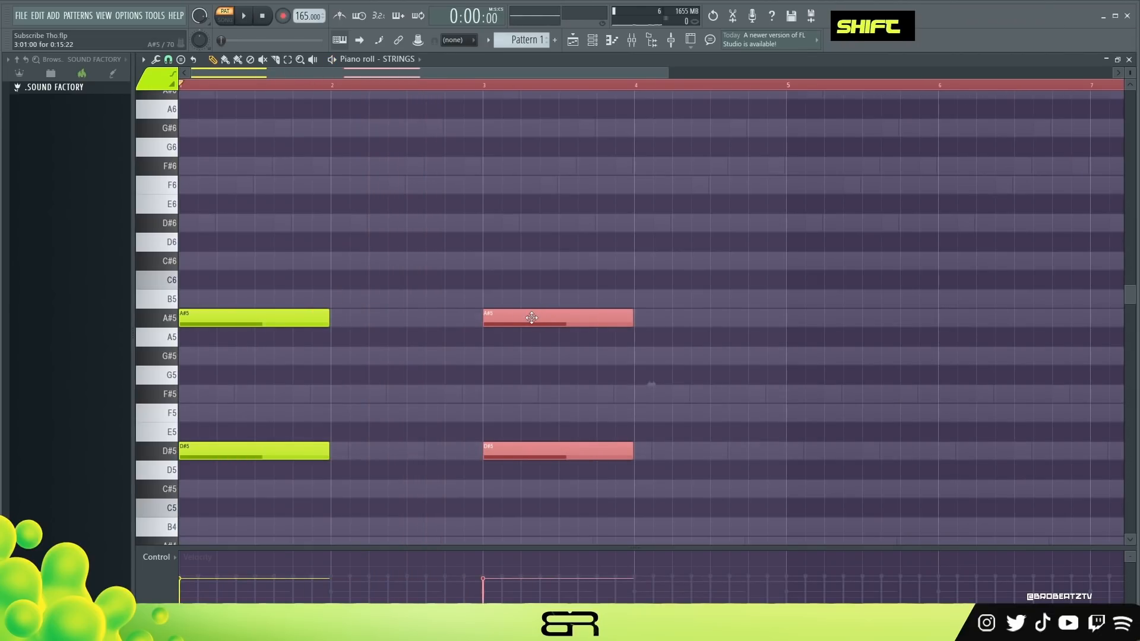
right_click(545, 322)
left_click(486, 397)
left_click(487, 409)
right_click(543, 317)
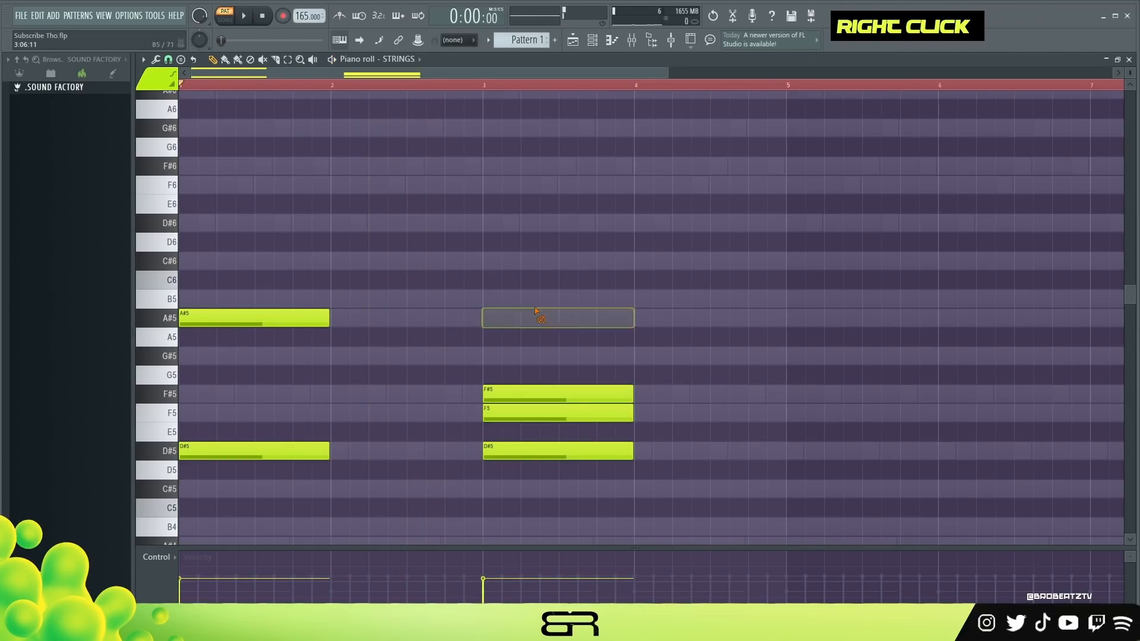
right_click(521, 415)
key("space")
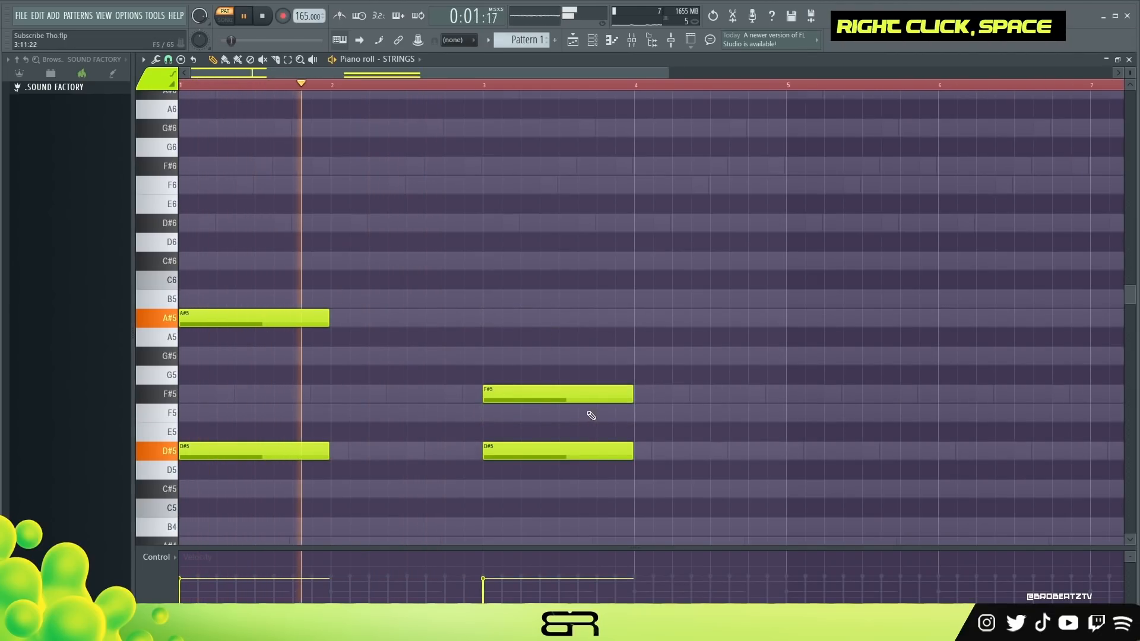
Step: Add a half-bar F5 note at the end of bar 4 and lower the velocity of all STRINGS notes
left_click(719, 413)
left_click_drag(860, 413, 784, 416)
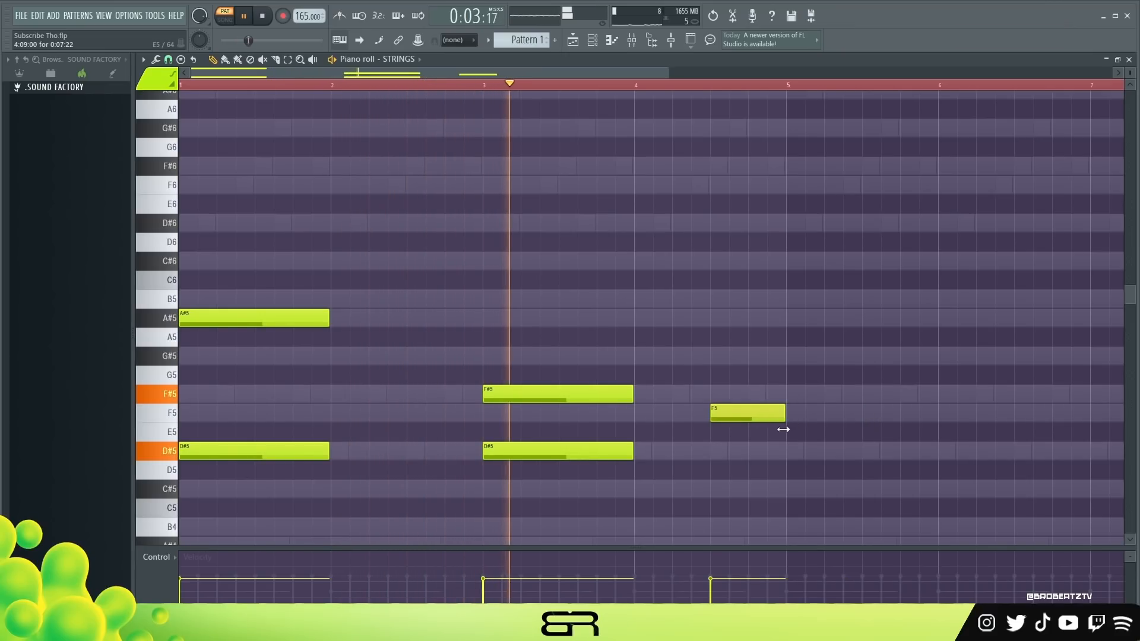
key("ctrl+a")
scroll(733, 350, "down", 2, "alt")
key("space")
key("space")
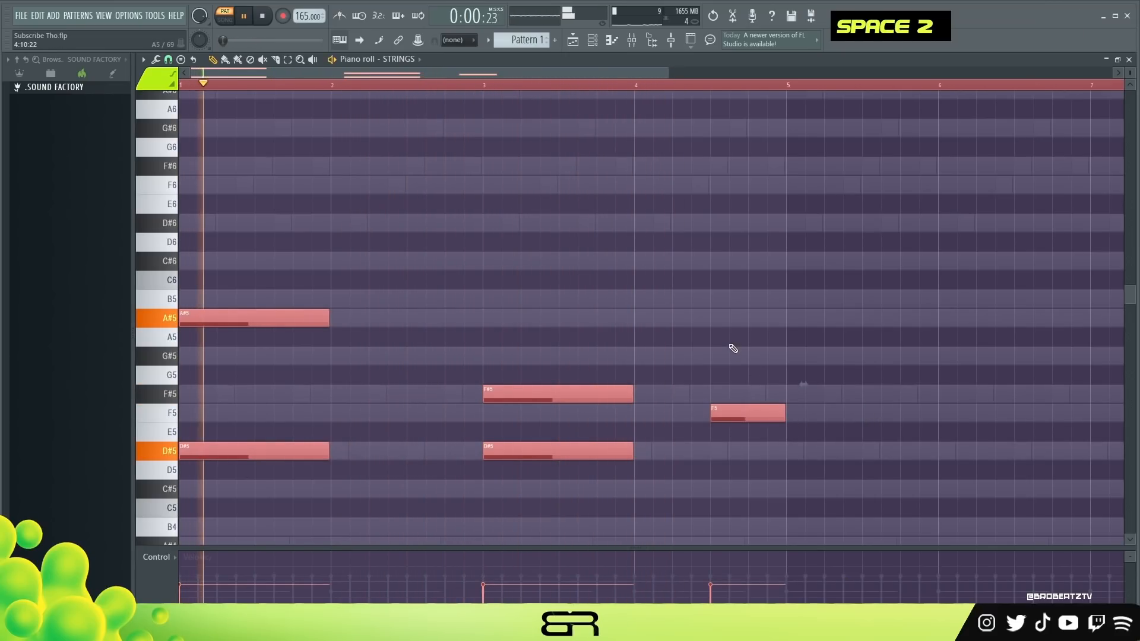
right_click(720, 321)
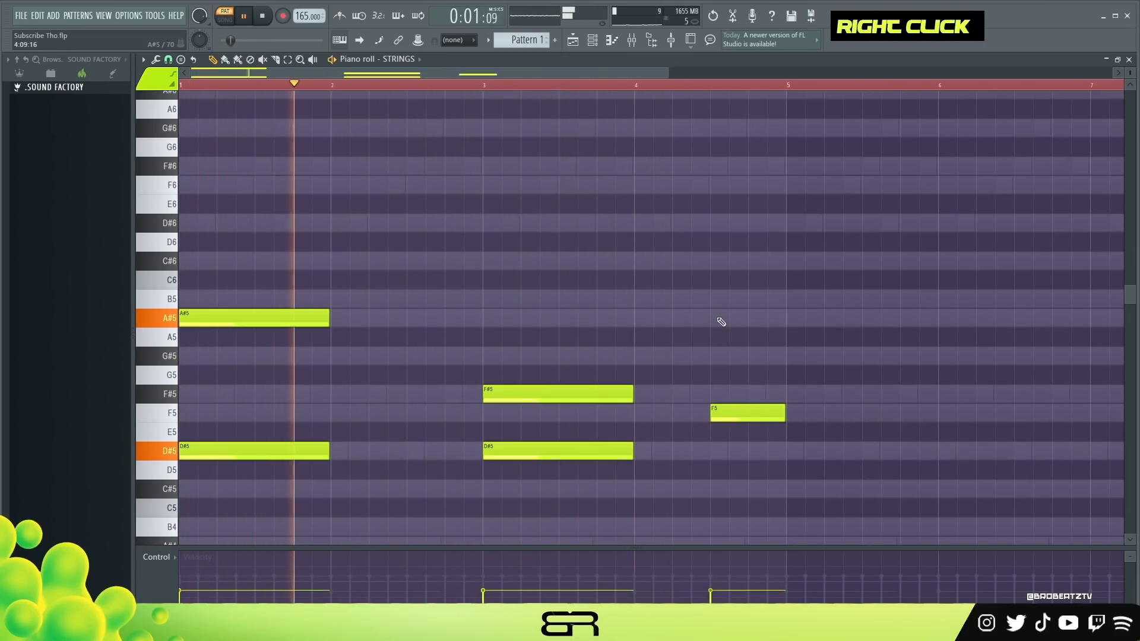
Step: Play the four-bar strings part and duplicate it into bars 5 through 8
scroll(720, 321, "down", 2)
scroll(392, 86, "down", 2)
scroll(391, 90, "down", 1)
key("ctrl")
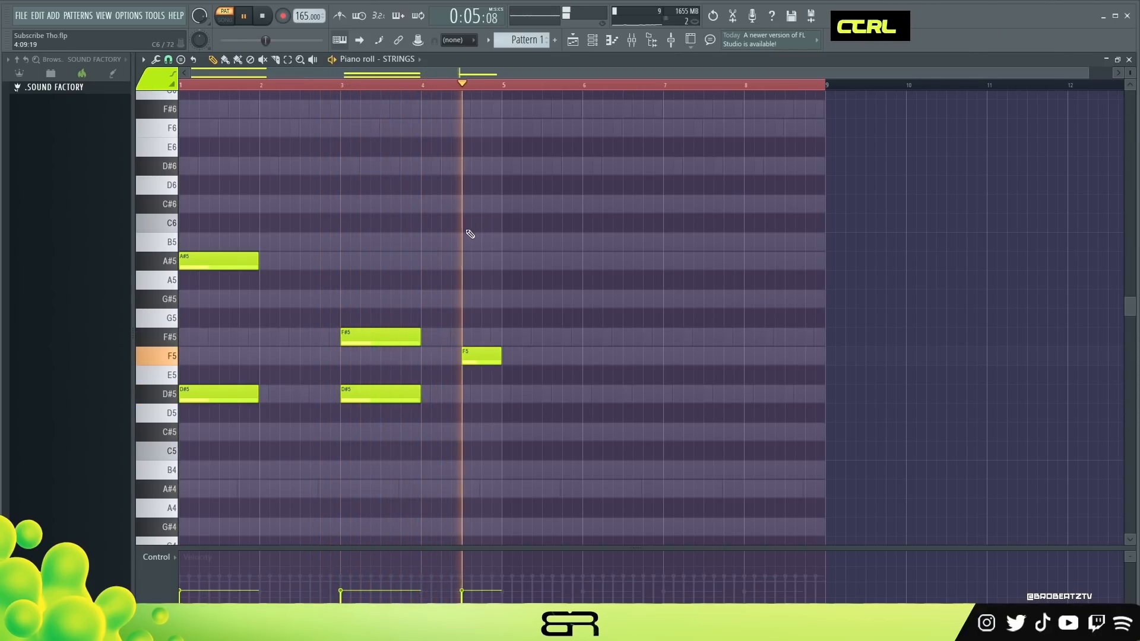
key("space")
key("ctrl+a")
left_click_drag(209, 261, 533, 262)
right_click(577, 324)
Step: Lower the A#5 note in bar 5 by an octave to A#4 and play the part from late in bar 3
left_click(570, 261, "ctrl")
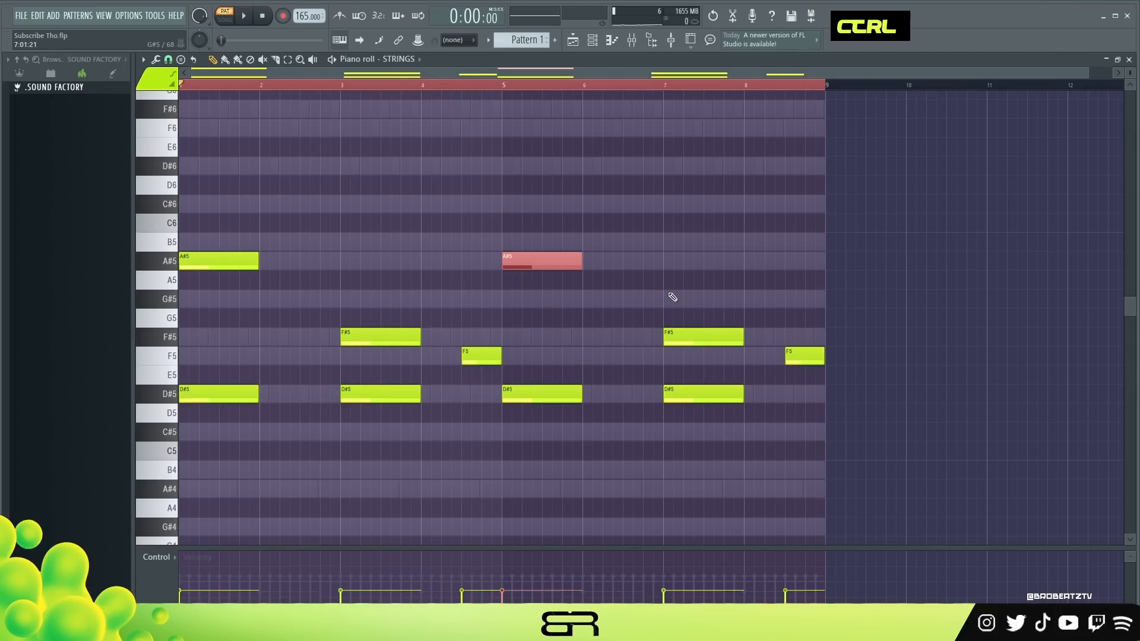
key("ctrl+Down")
right_click(647, 301)
scroll(414, 230, "down", 2)
left_click(406, 88)
key("space")
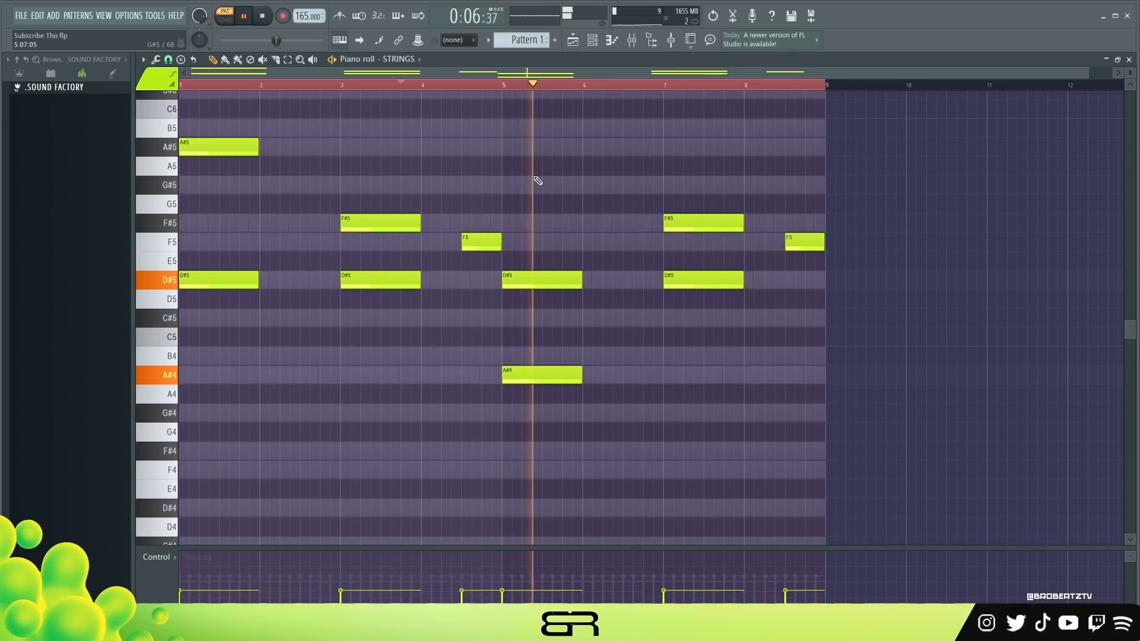
key("space")
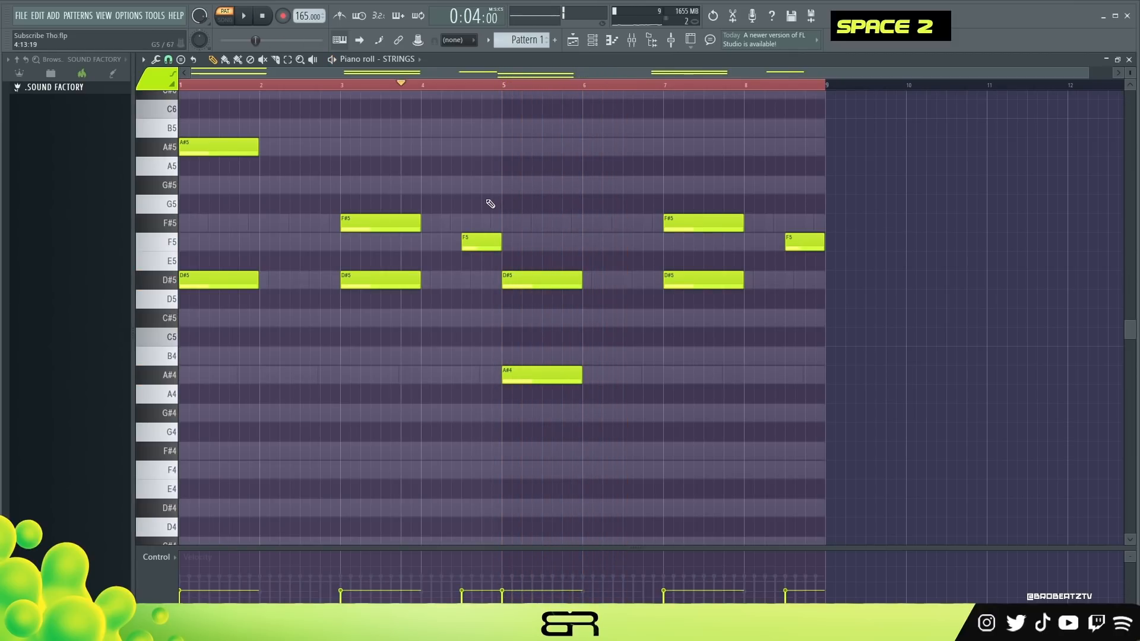
Step: Audition the 01 Violins 1 All Articulations instrument on the HIGH STINGS channel and close its window
scroll(486, 204, "up", 3)
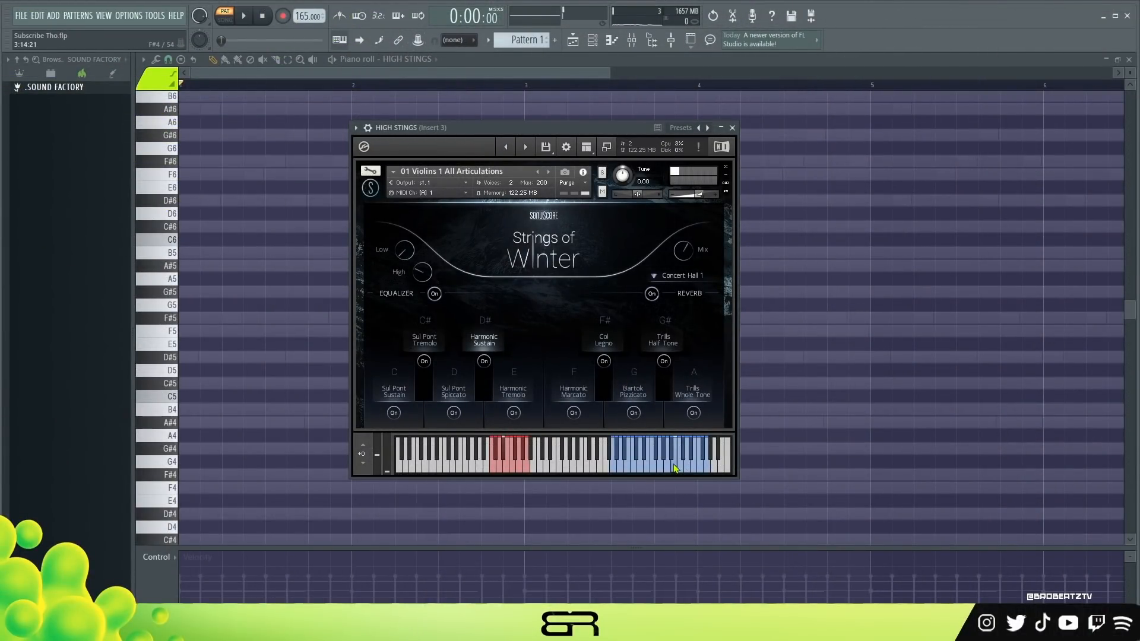
double_click(691, 469)
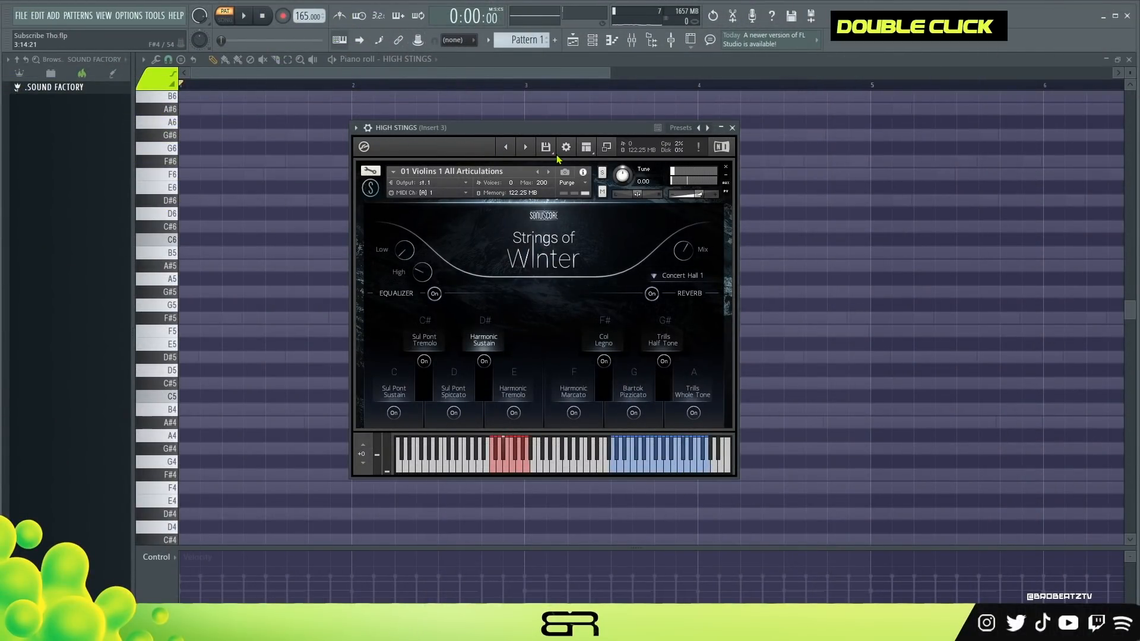
left_click(733, 128)
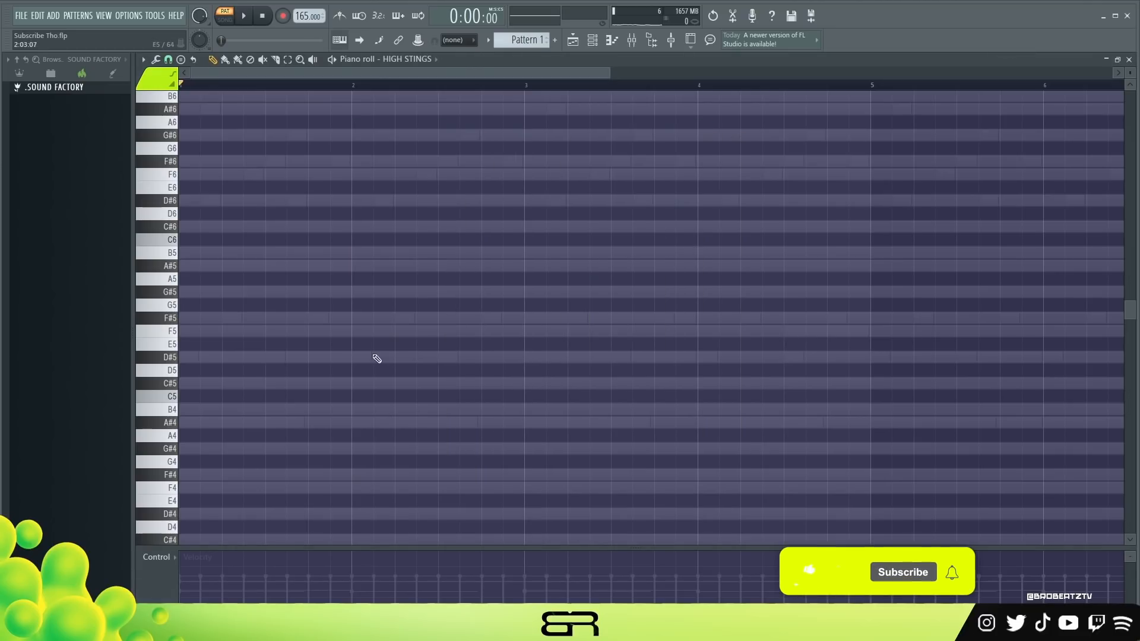
Step: Place half-bar D#5 and A#5 notes at the start of bar 1, trying F5 and F#5 notes after them and deleting those
left_click(226, 357)
left_click_drag(300, 247, 180, 349)
left_click_drag(271, 281, 178, 350)
left_click(268, 330)
left_click(267, 319)
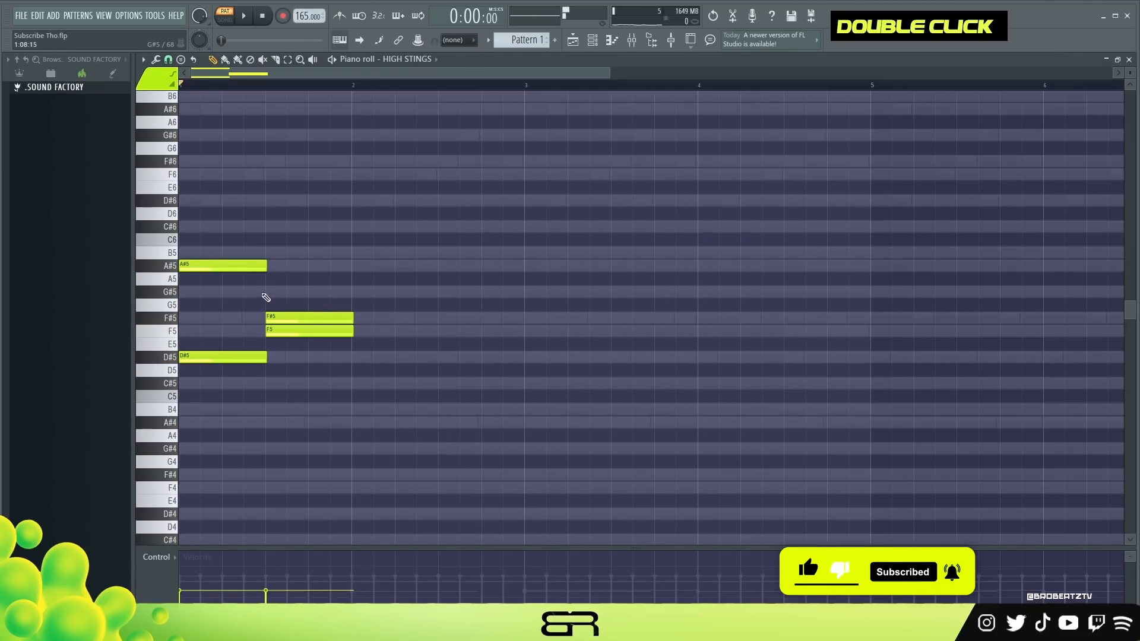
right_click(324, 331)
right_click(322, 318)
right_click(317, 291)
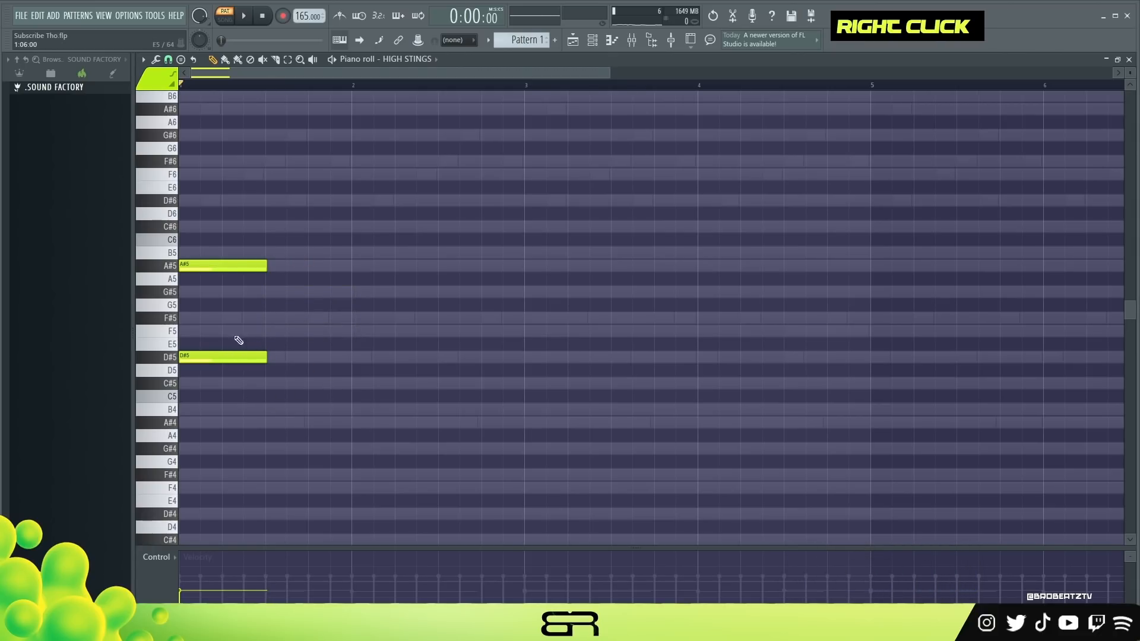
Step: Shift the A#5 note to the second beat of bar 1, shorten it slightly, and delete the D#5 note
left_click_drag(240, 266, 255, 266)
left_click(303, 269, "alt")
right_click(303, 268)
right_click(243, 357)
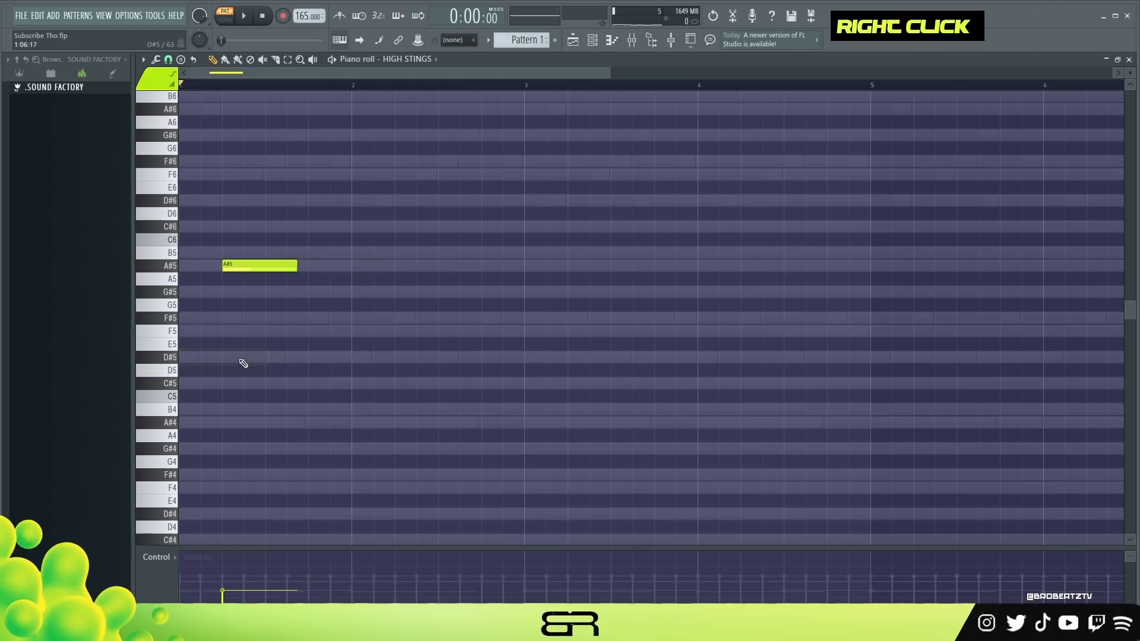
Step: Add a D#5 note halfway through bar 2, an F5 at the start of bar 3 and a G#5 halfway through bar 4
left_click(440, 358)
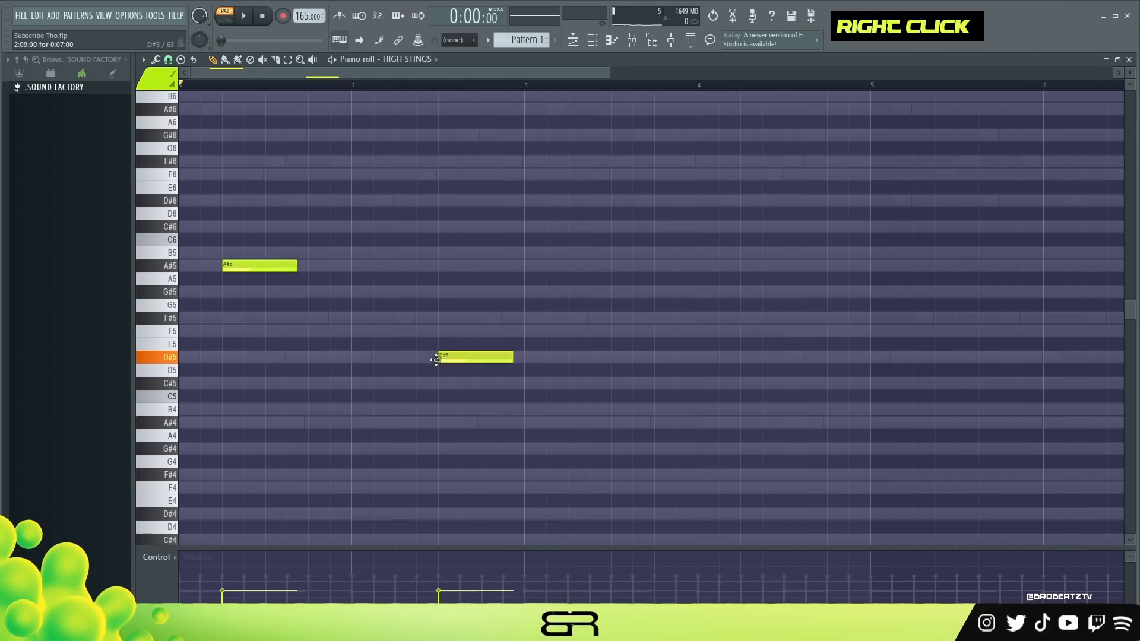
left_click(531, 334)
key("space")
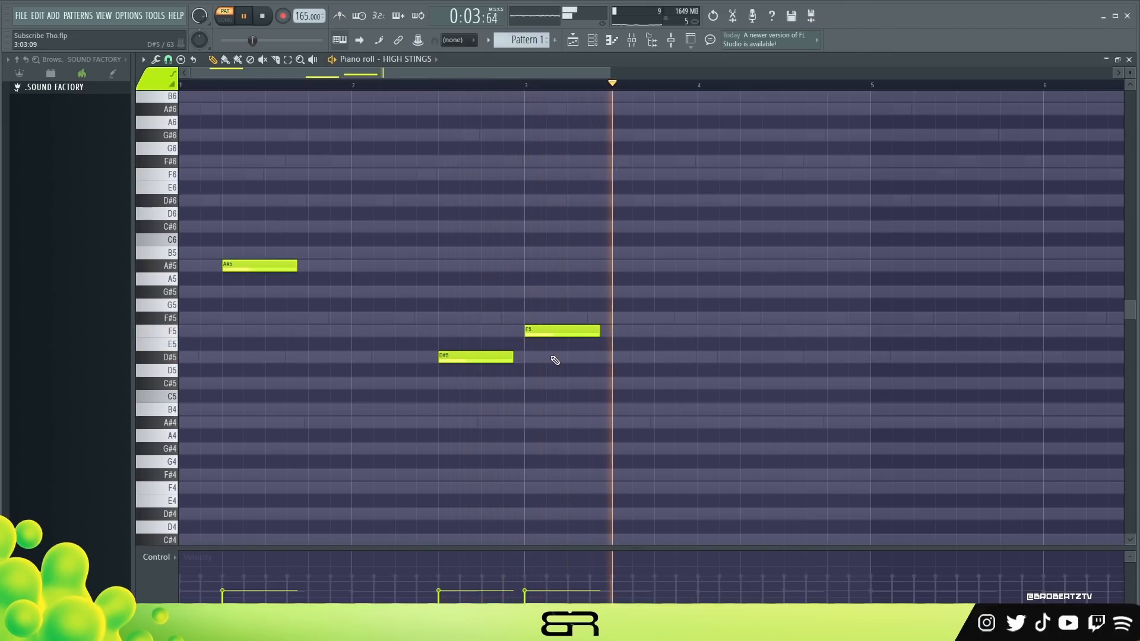
key("space")
left_click(798, 294)
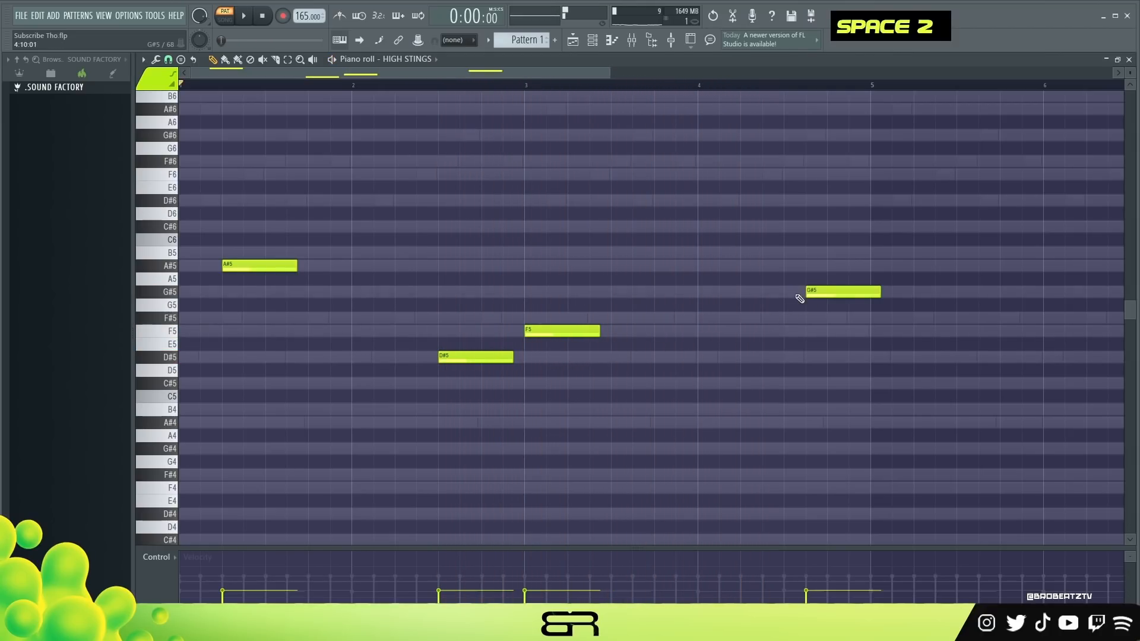
key("space")
mouse_move(833, 292)
left_mouse_down()
mouse_move(811, 293)
mouse_move(855, 293)
left_mouse_up()
Step: Duplicate the four-bar HIGH STINGS melody into bars 5 through 8
key("ctrl+a")
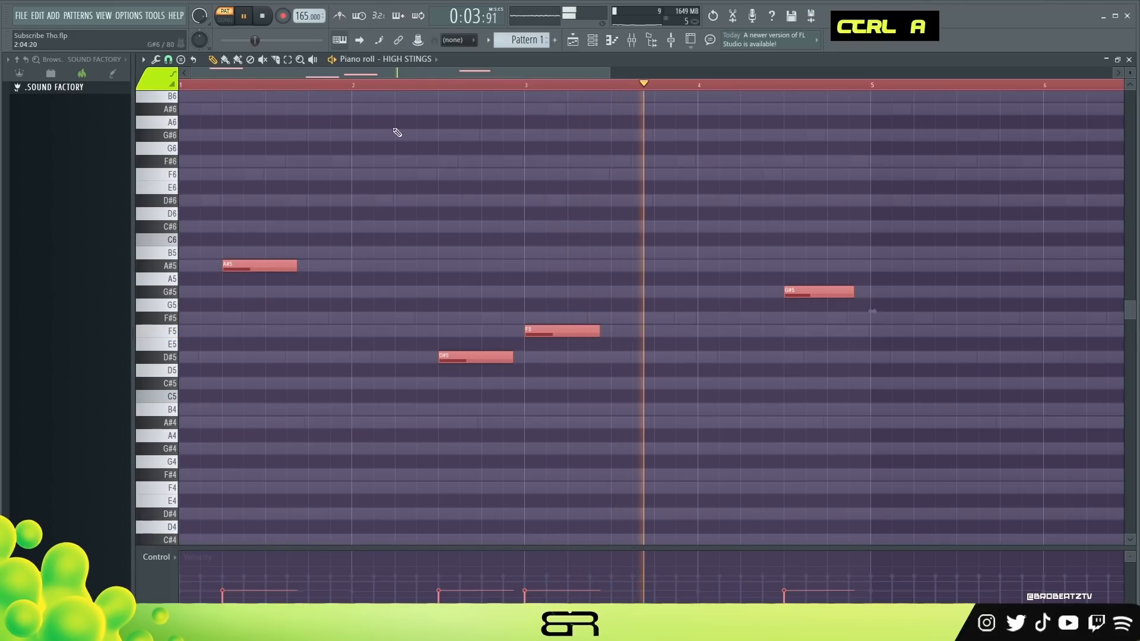
scroll(382, 224, "down", 3)
key("space")
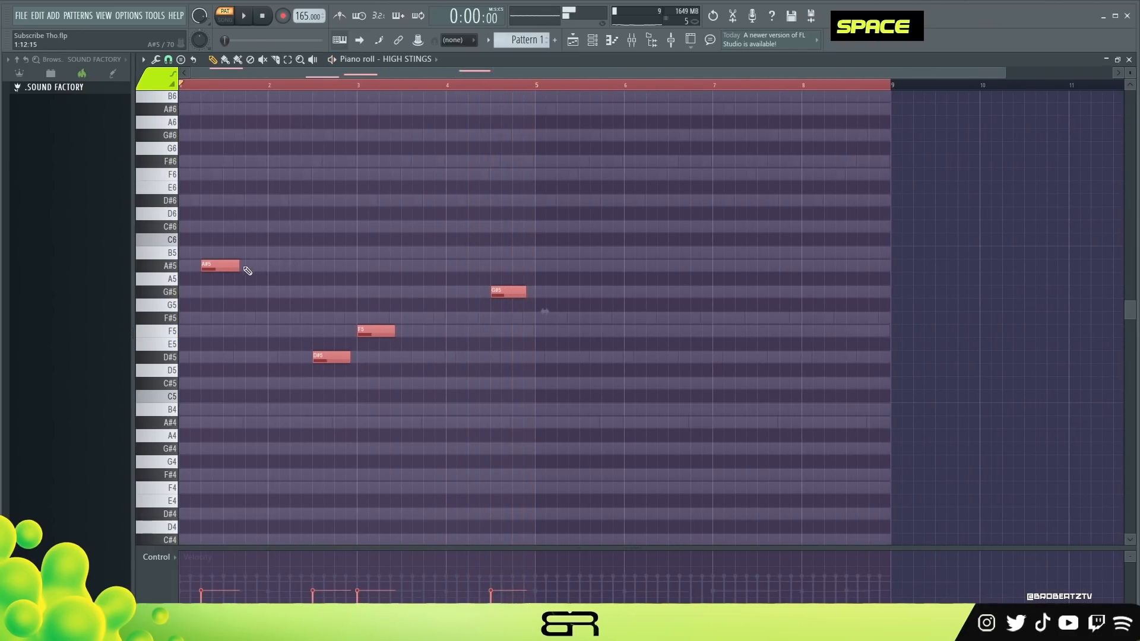
left_click_drag(224, 266, 579, 266)
Step: Shorten the D#5 note in bar 6 to one beat, add a one-beat F#5 after it, and play back from bar 5
scroll(707, 85, "up", 3)
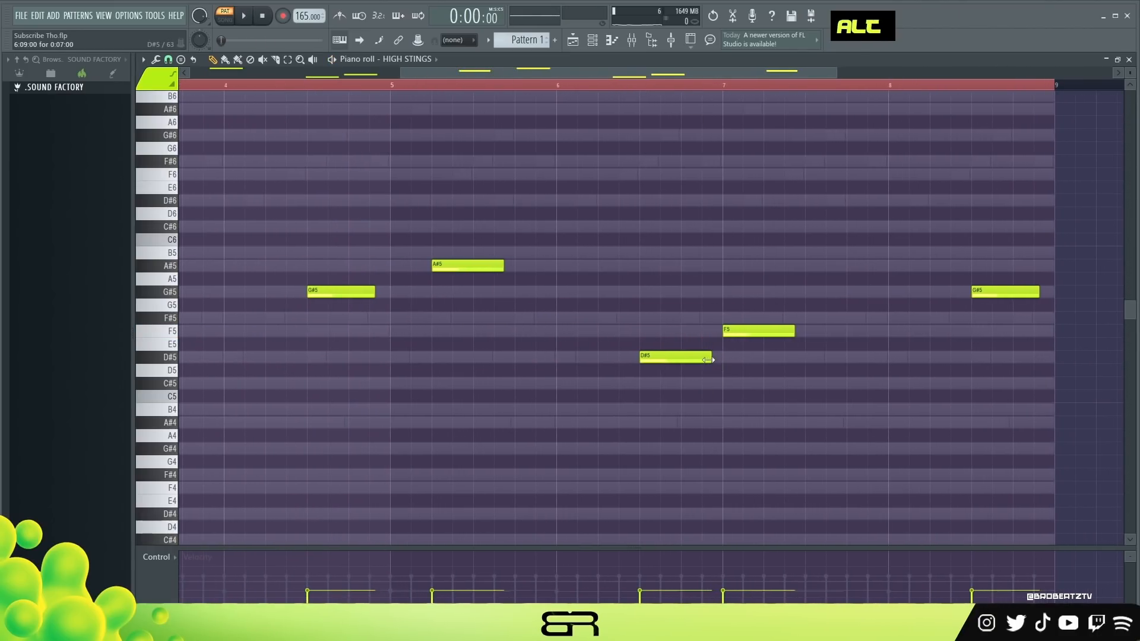
left_click_drag(712, 364, 674, 371)
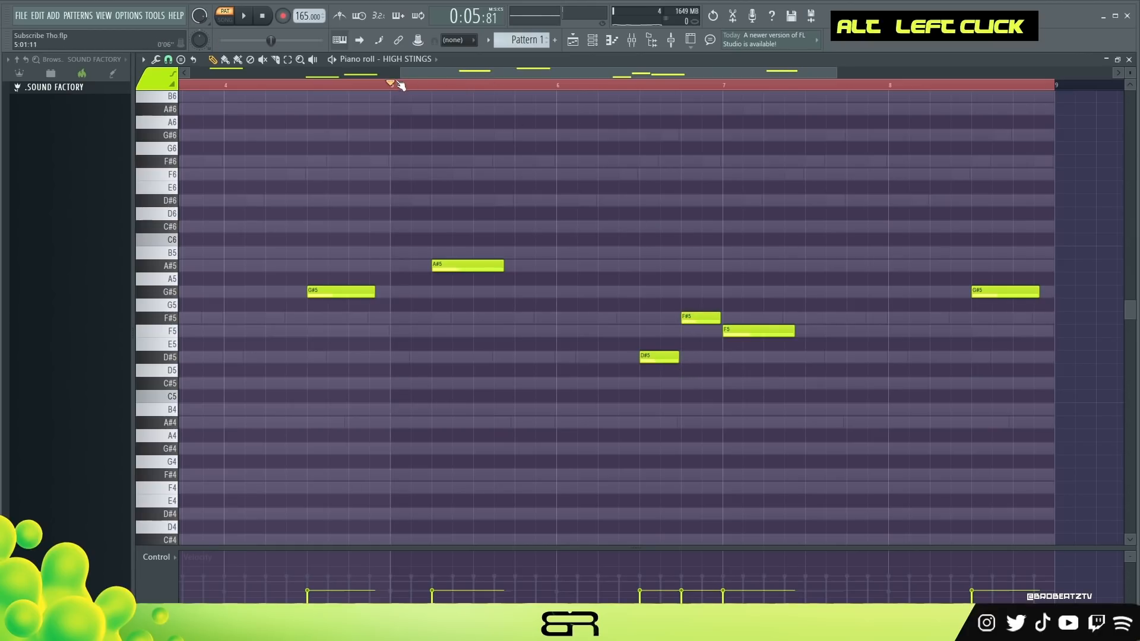
key("space")
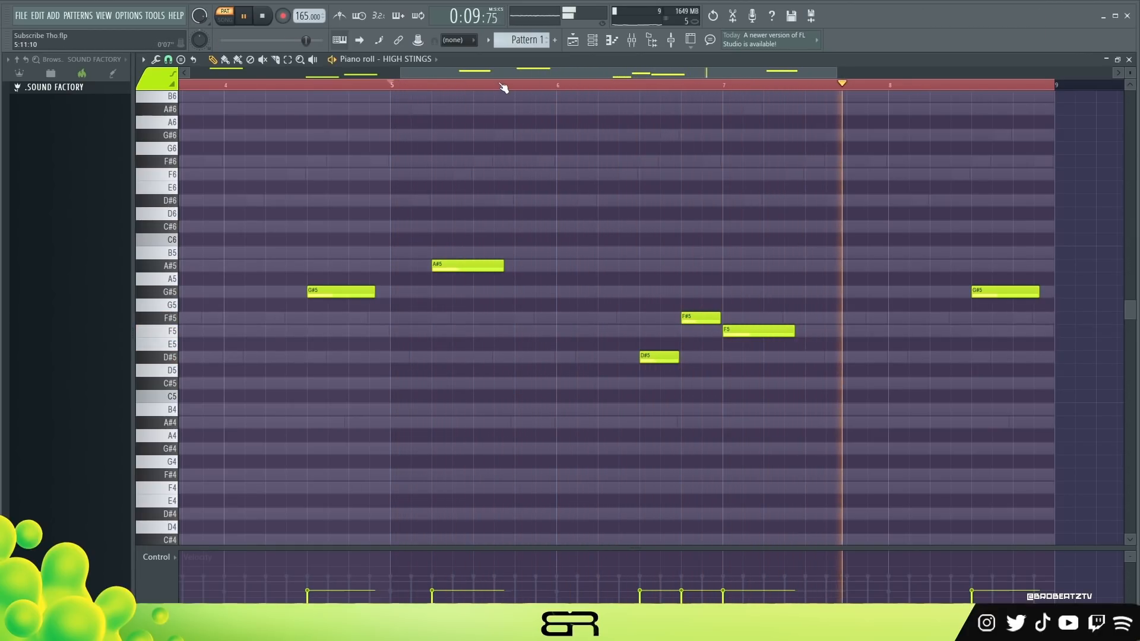
scroll(503, 88, "down", 2)
key("space")
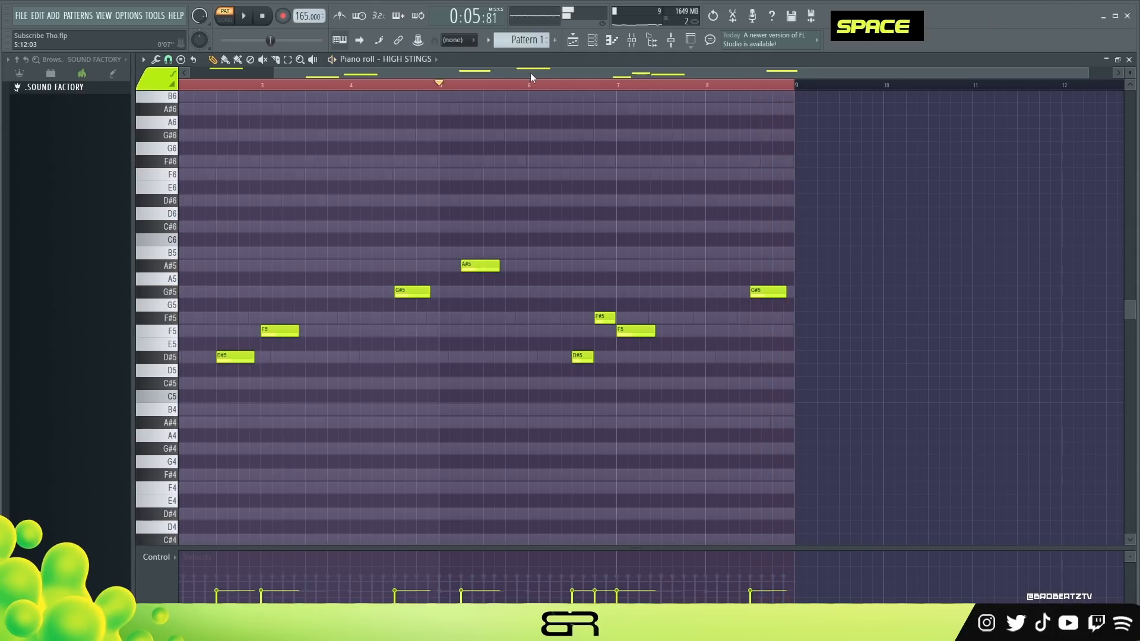
left_click_drag(529, 72, 237, 77)
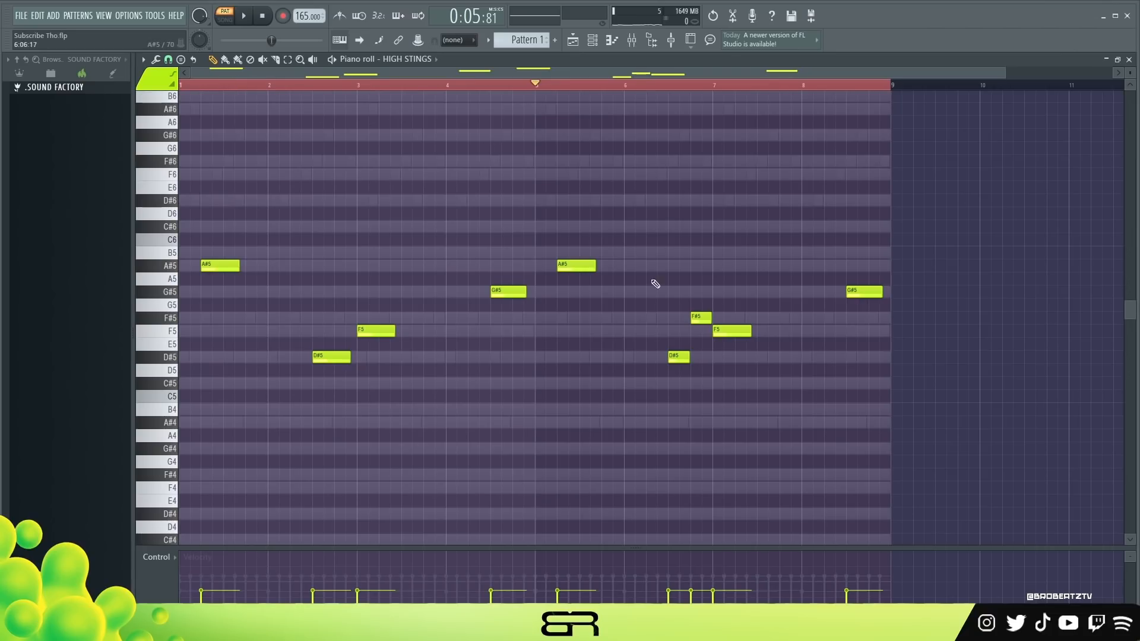
double_click(536, 86)
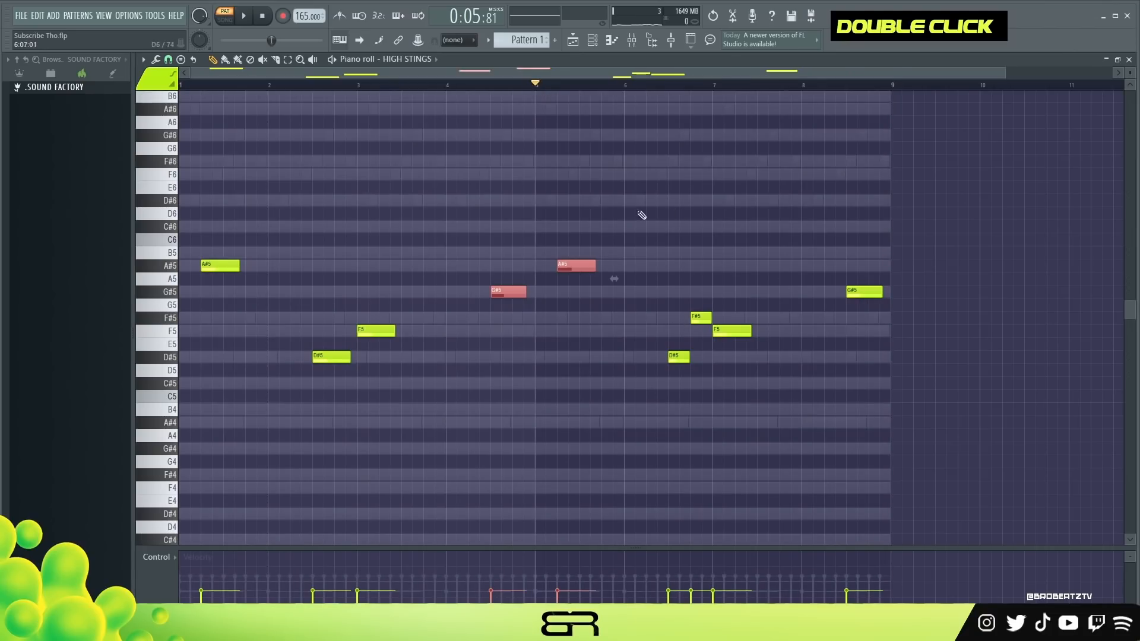
right_click(560, 281)
left_click(316, 253)
left_click(360, 214)
left_click(394, 201)
right_click(404, 202)
right_click(369, 215)
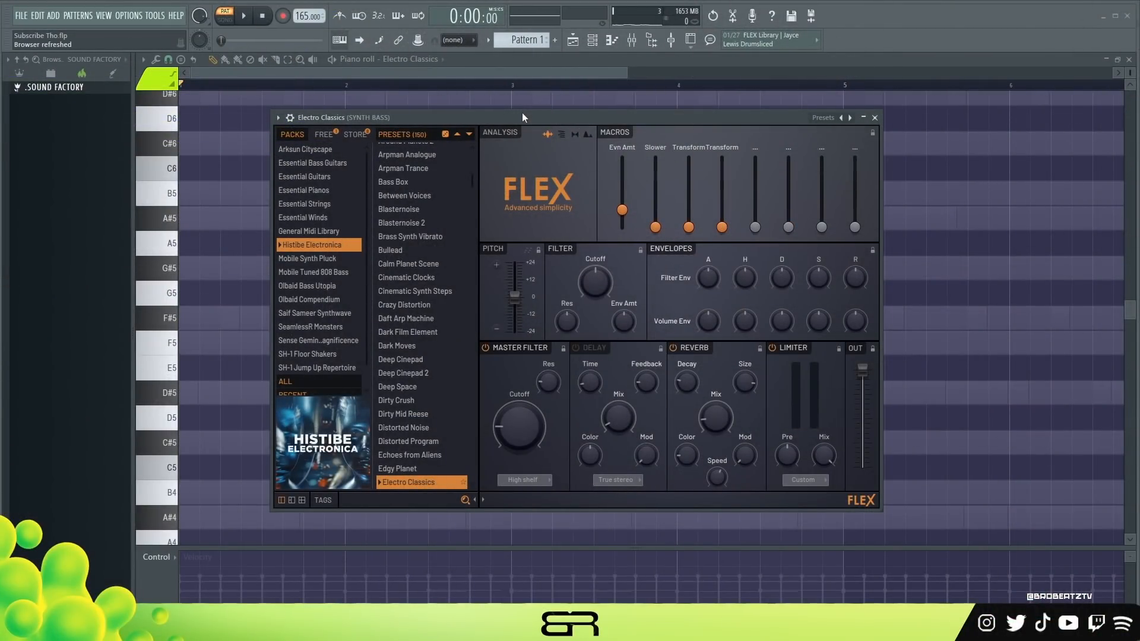
Step: Audition the FLEX Electro Classics preset on the SYNTH BASS channel and close its window
left_click_drag(521, 114, 494, 113)
key("c")
key("c")
key("c")
key("c")
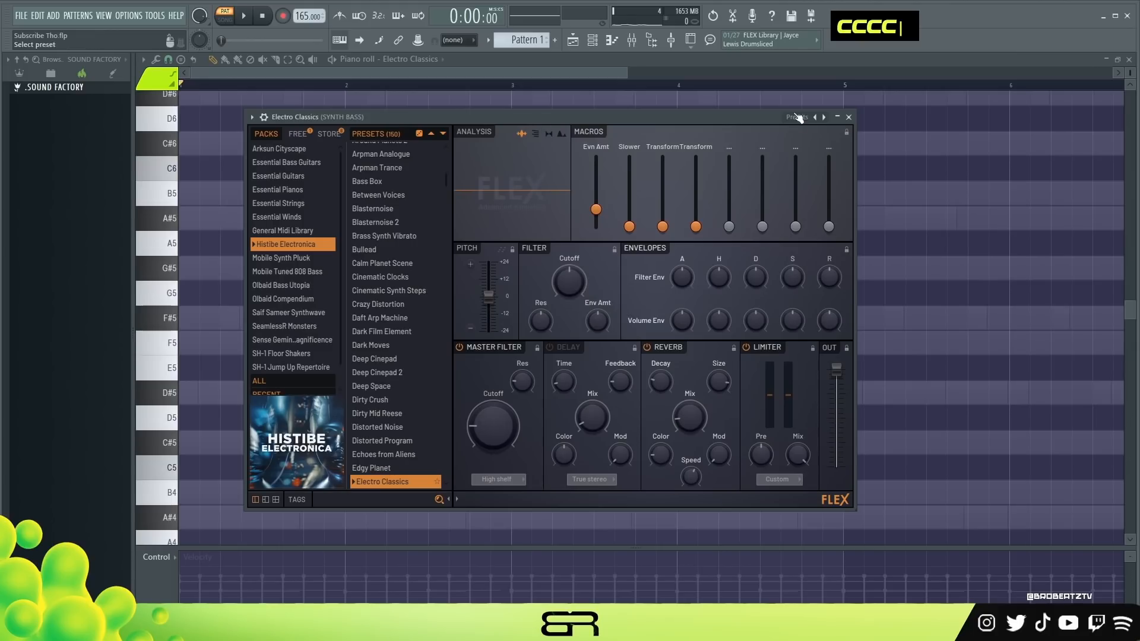
left_click(849, 117)
Step: Place two short D#5 synth bass notes on the first two half-beats of bar 1, auditioning their spacing
left_click(199, 393)
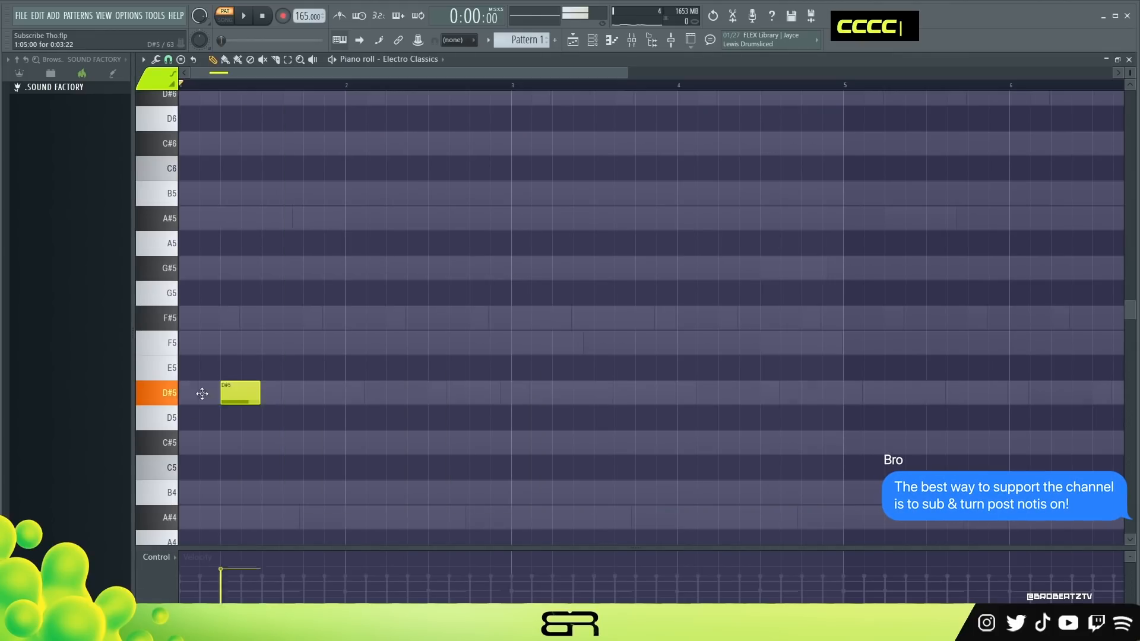
left_click_drag(215, 398, 196, 398)
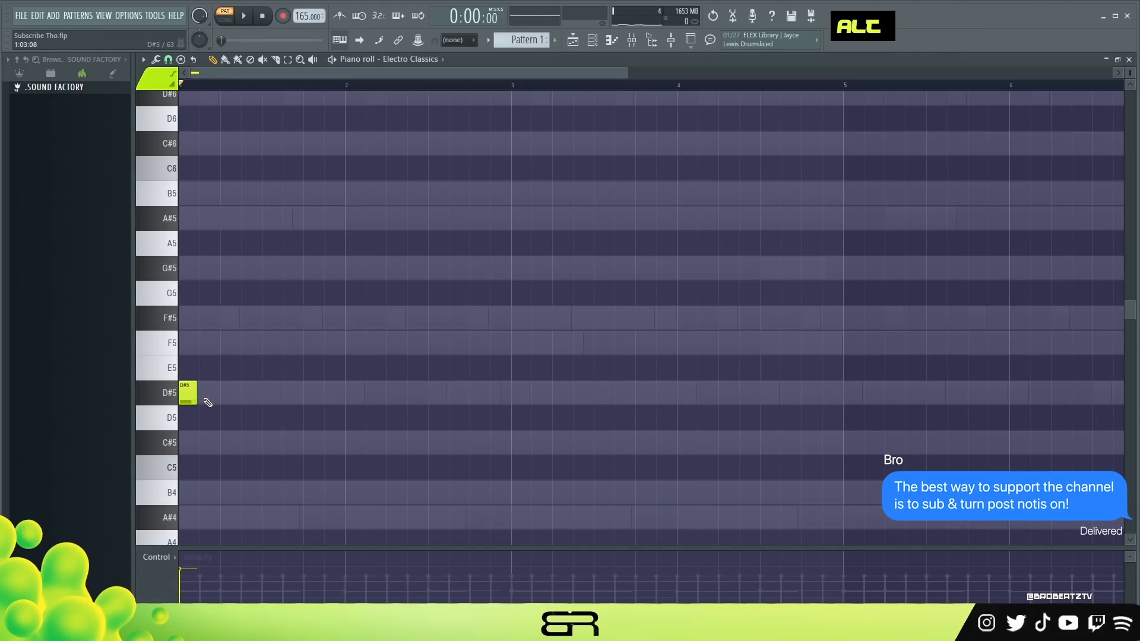
key("space")
right_click(213, 400)
left_click(227, 399)
key("space")
key("space")
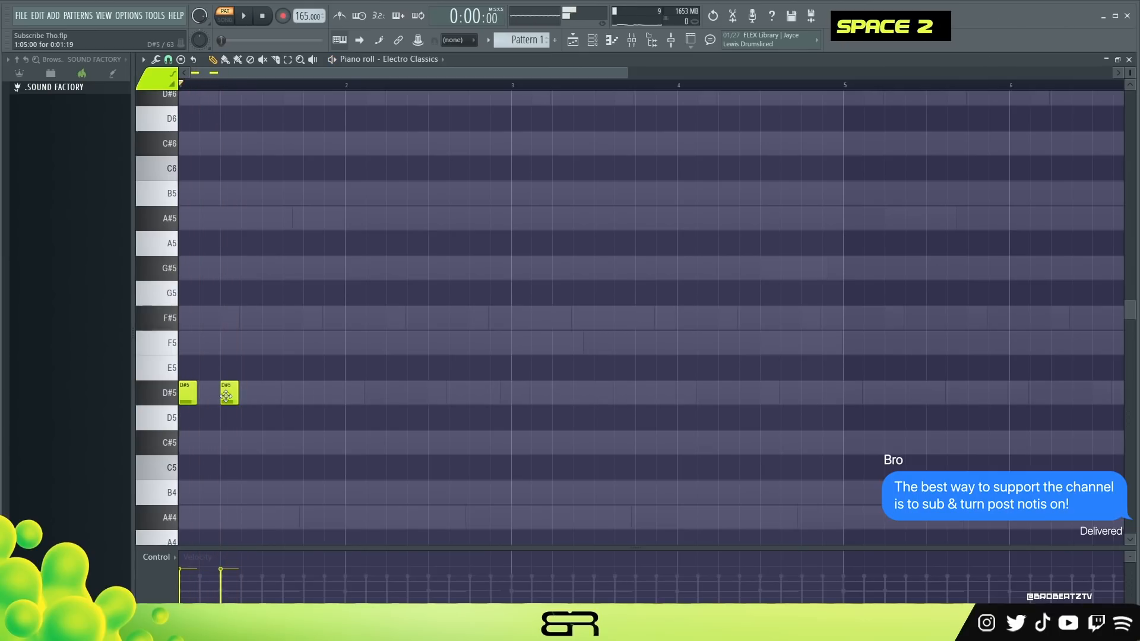
right_click(227, 398)
left_click(210, 396)
key("space")
key("space")
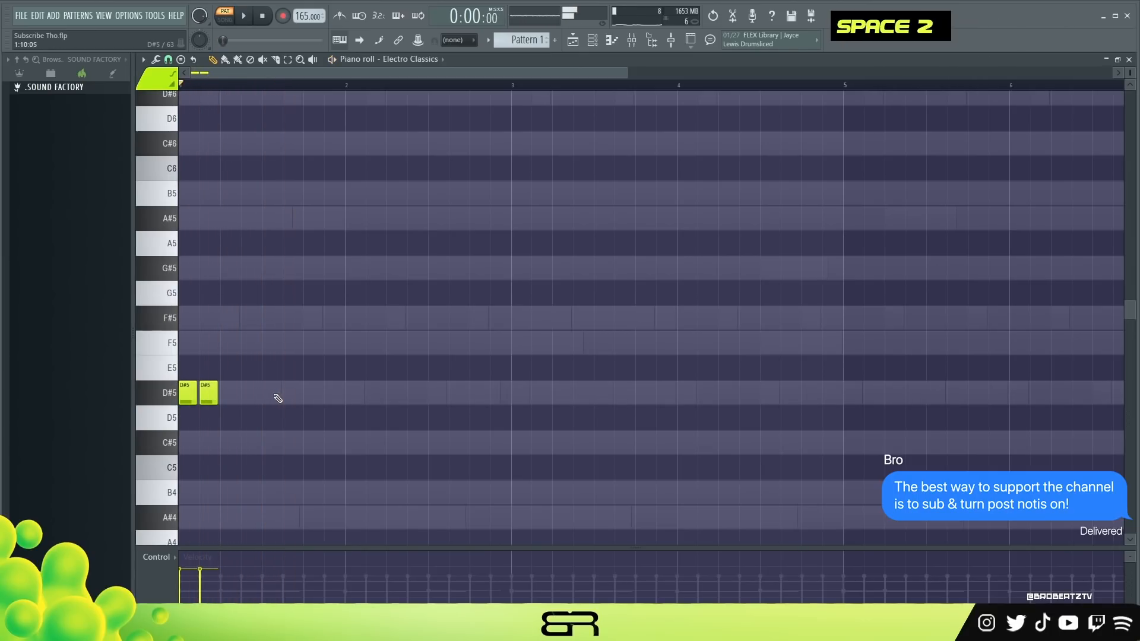
Step: Copy the pair of D#5 bass notes to beat 4 of bar 1
key("ctrl+a")
scroll(261, 397, "up", 1)
right_click(261, 400)
left_click_drag(229, 371, 327, 399)
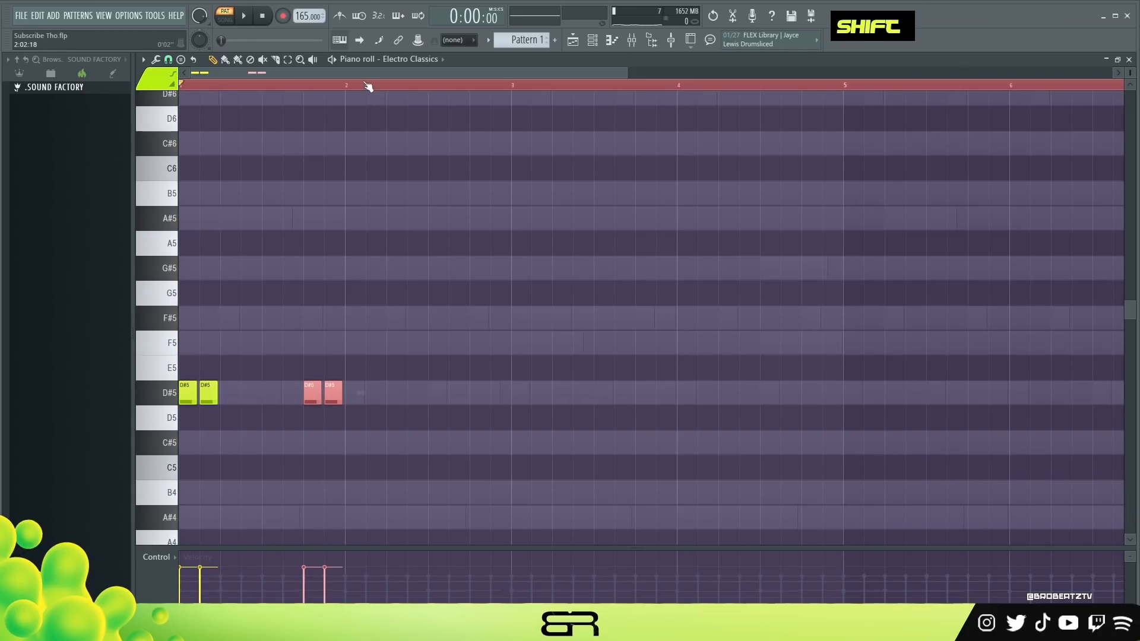
scroll(346, 83, "up", 2)
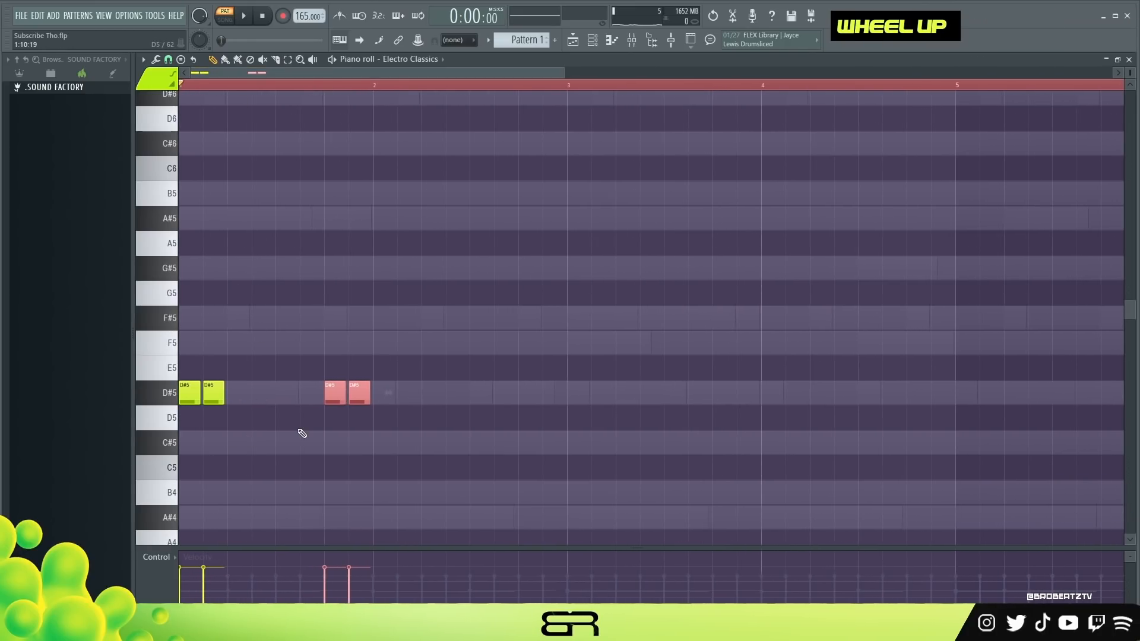
Step: Play back the bass and duplicate both D#5 note pairs from bar 1 into bar 3
key("space")
left_click_drag(381, 394, 590, 401, "ctrl")
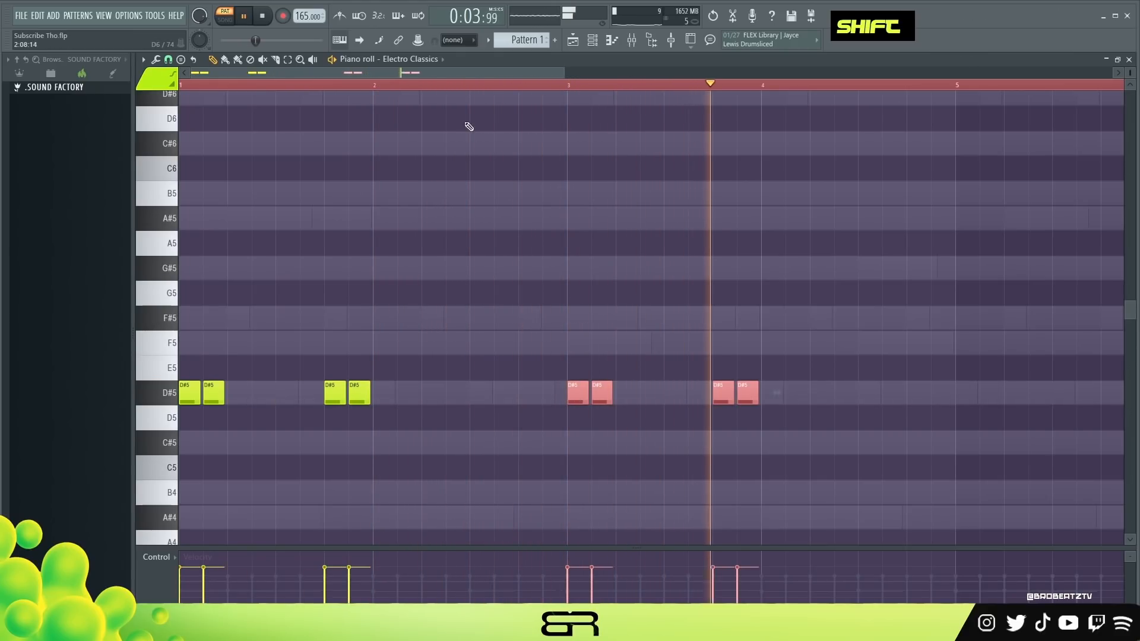
scroll(456, 95, "down", 3)
key("space")
Step: Duplicate the four-bar bass pattern into bars 5 through 8 and transpose the copy down one octave to D#4
key("ctrl+a")
left_click_drag(197, 402, 628, 412, "shift")
key("ctrl+Down")
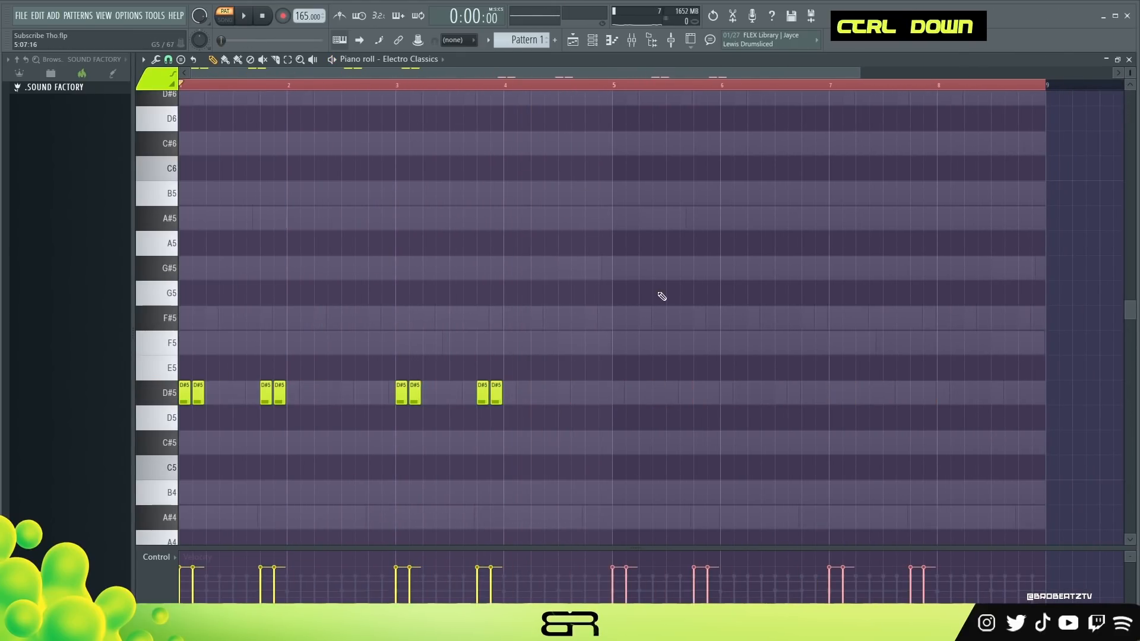
scroll(662, 296, "down", 3)
key("ctrl+Up")
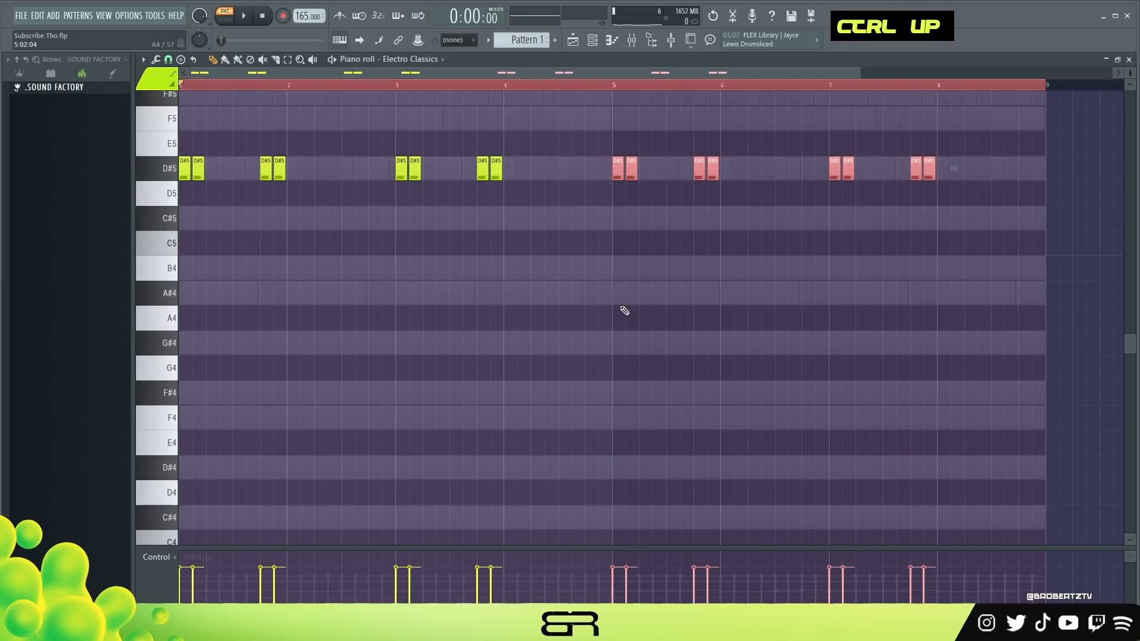
key("ctrl+Down")
right_click(635, 300)
Step: Move the second D#4 bass note in bars 5 and 7 to the second half of beat 2, and play back the pattern
left_click_drag(641, 432, 628, 503)
left_click(849, 470, "ctrl+shift")
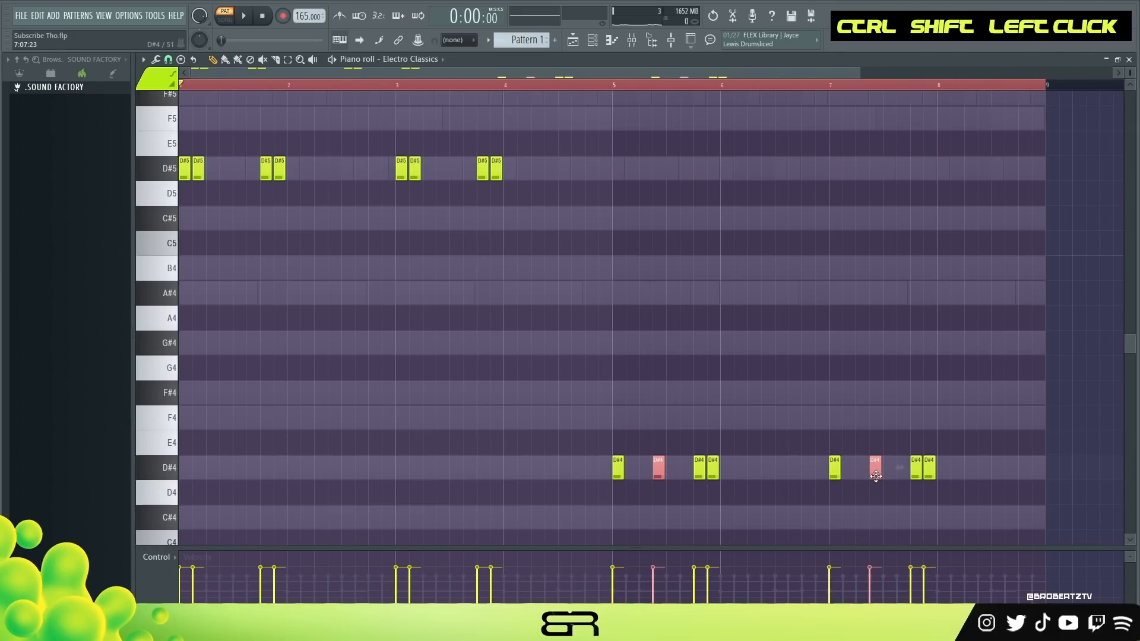
right_click(740, 275)
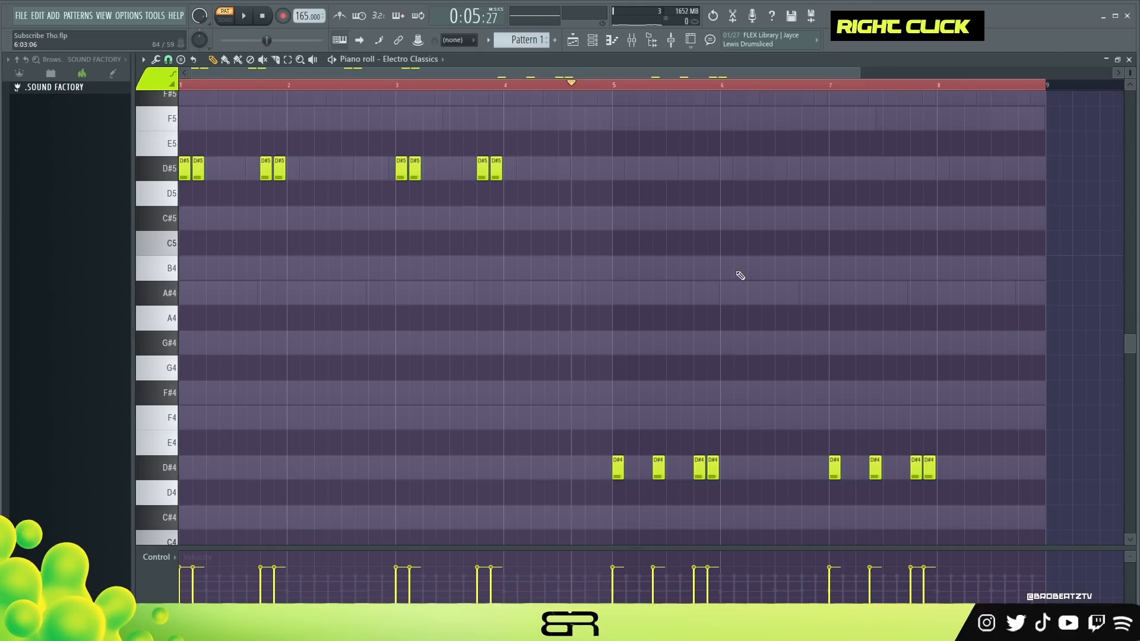
key("space")
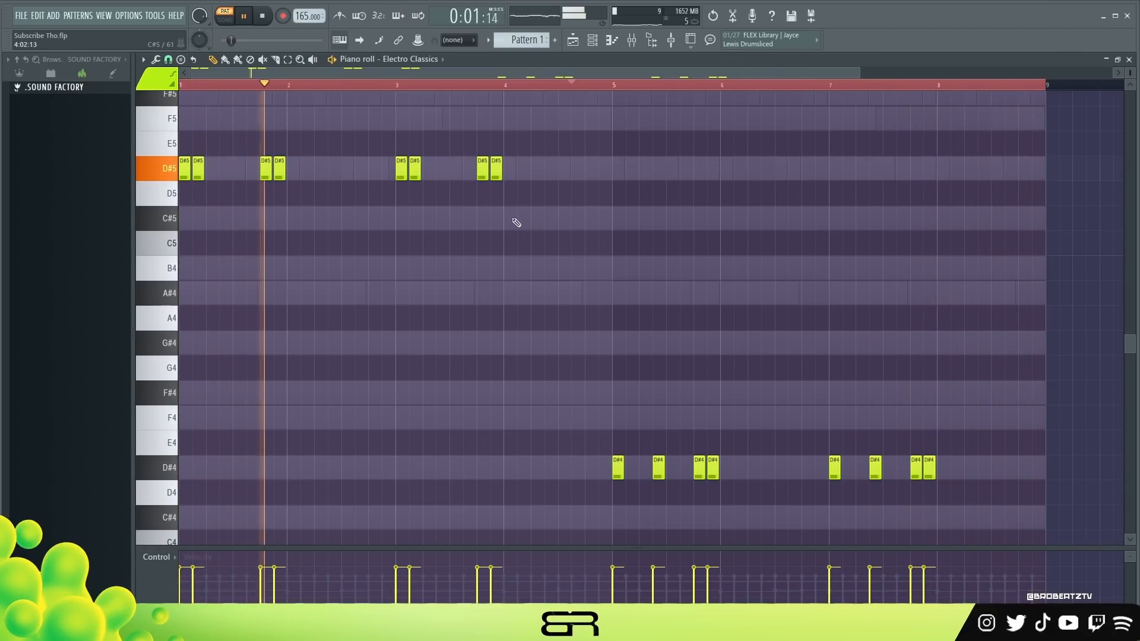
key("space")
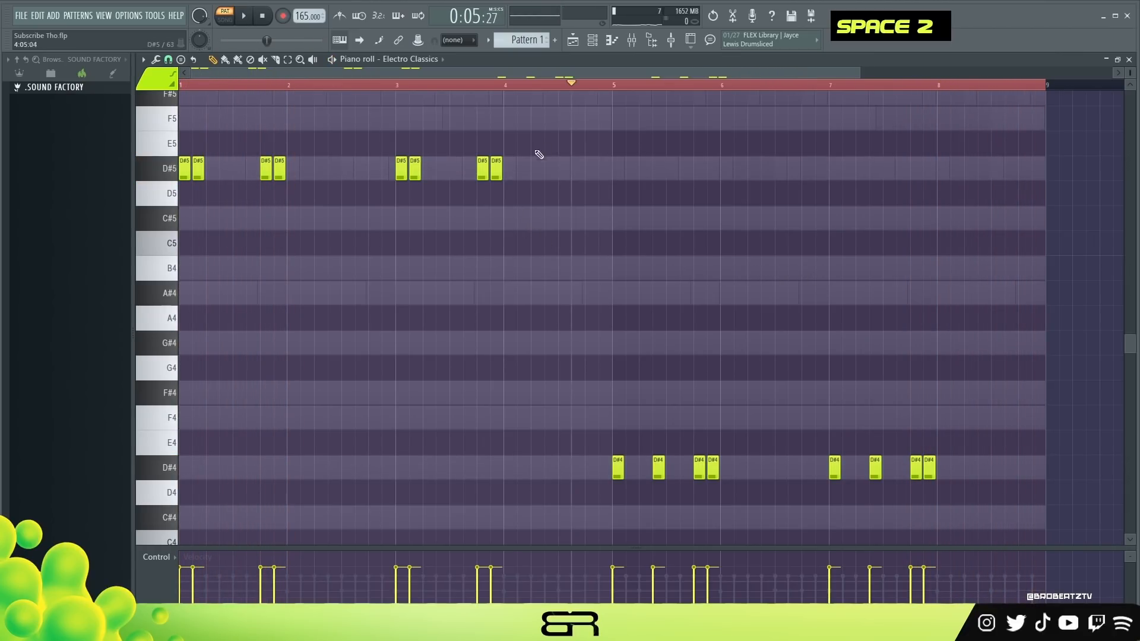
double_click(510, 89)
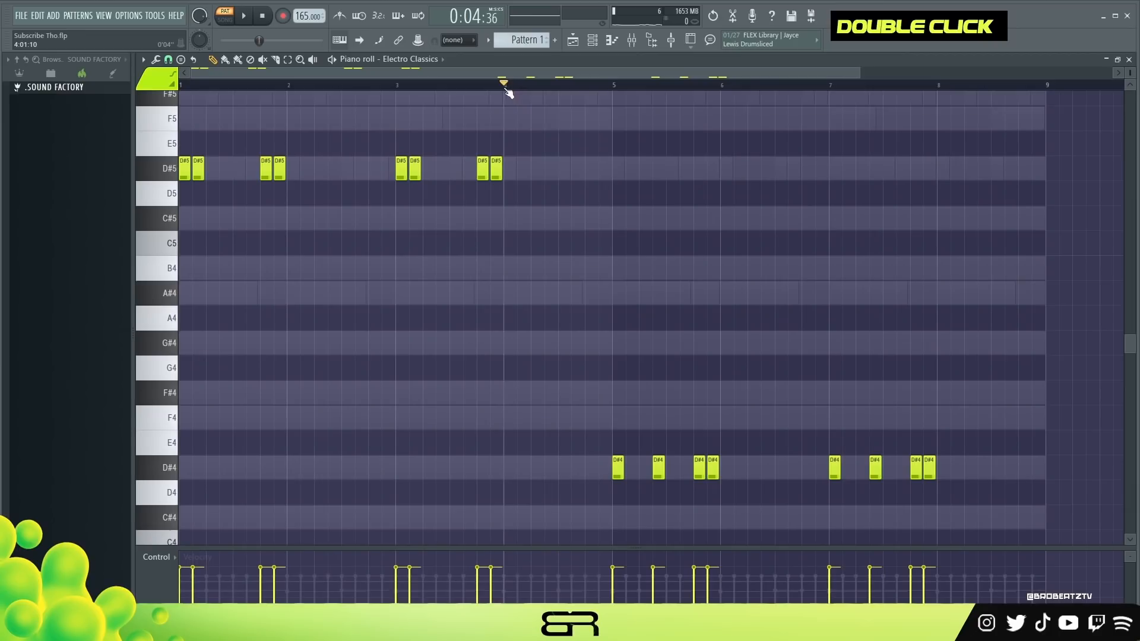
Step: In the 808 channel, place D#5 hits in bar 1 on beat 1, halfway through beat 2 and on beat 4, and duplicate them into bar 3
left_click(595, 47)
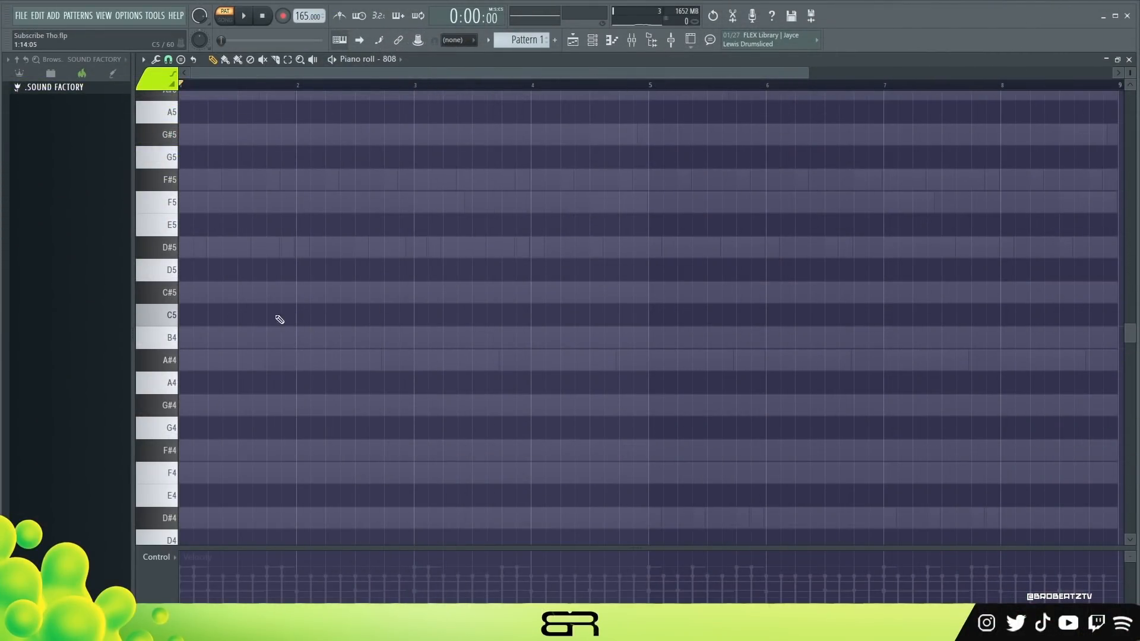
left_click(198, 257)
left_click(271, 252)
left_click_drag(308, 238, 452, 245)
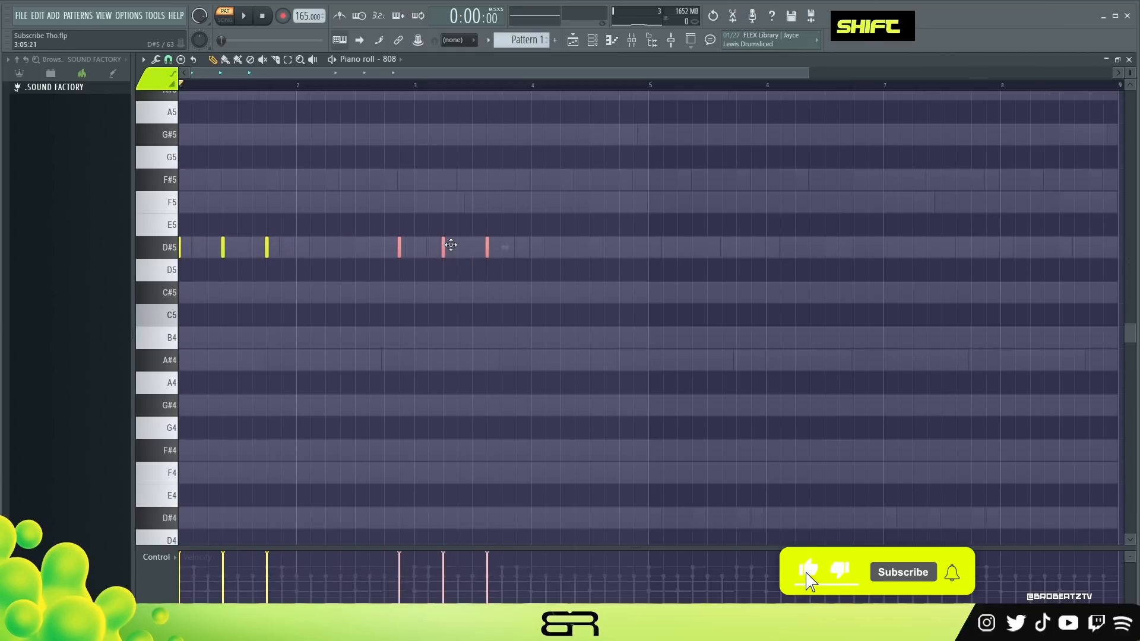
right_click(456, 278)
Step: Add 808 hits on D#5 halfway through beats 3 and 4 of bar 4, and duplicate all four bars into bars 5 through 8
left_click(606, 250)
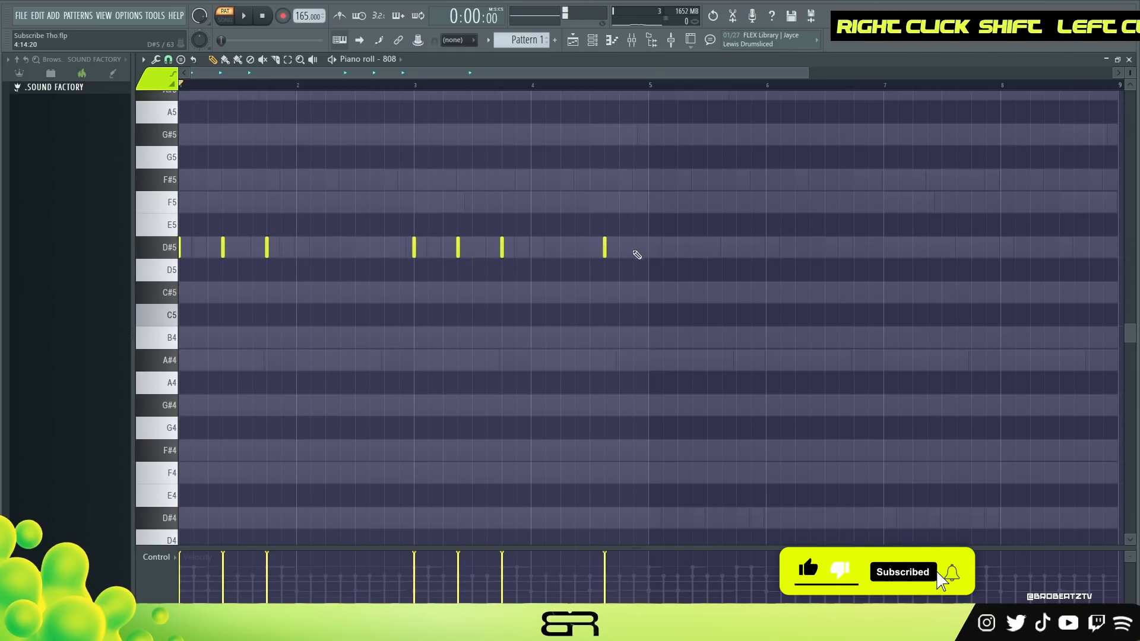
left_click(634, 251)
key("ctrl+a")
left_click_drag(224, 252, 701, 275)
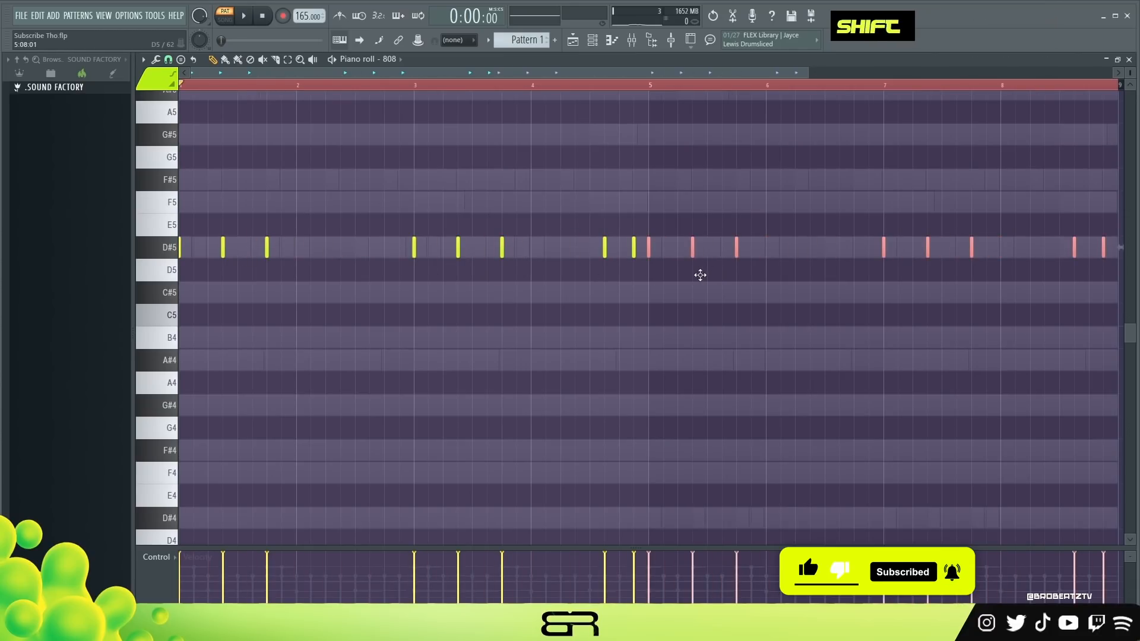
scroll(650, 299, "up", 1)
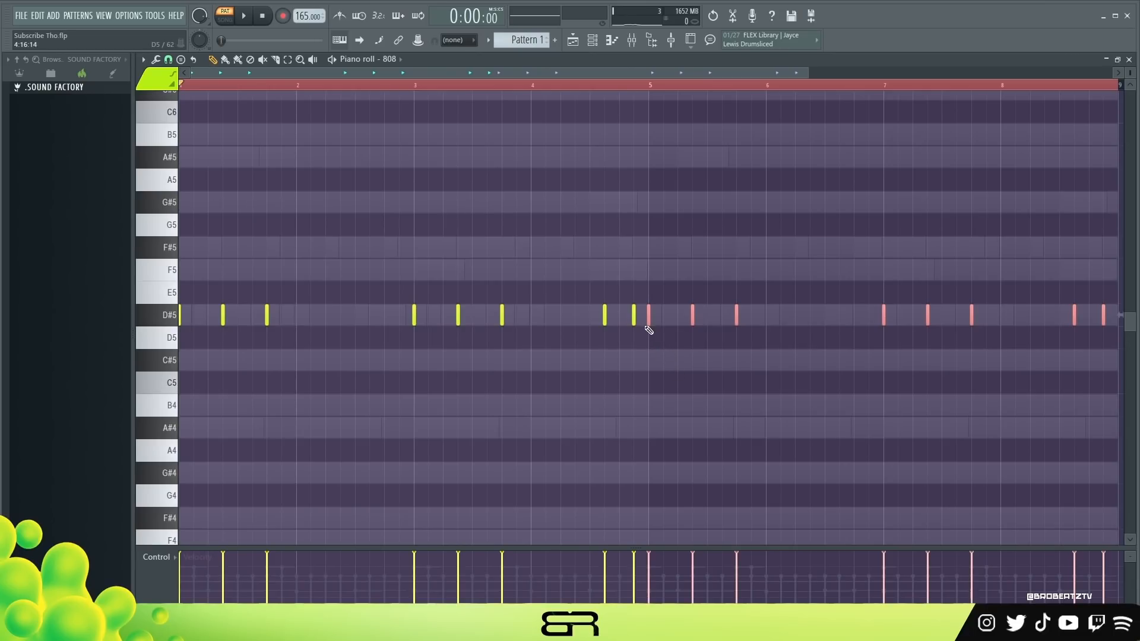
Step: Examine the piano melody's low notes as a pitch reference for the 808 and return to the 808 notes
left_click_drag(649, 299, 266, 155)
left_click(596, 44)
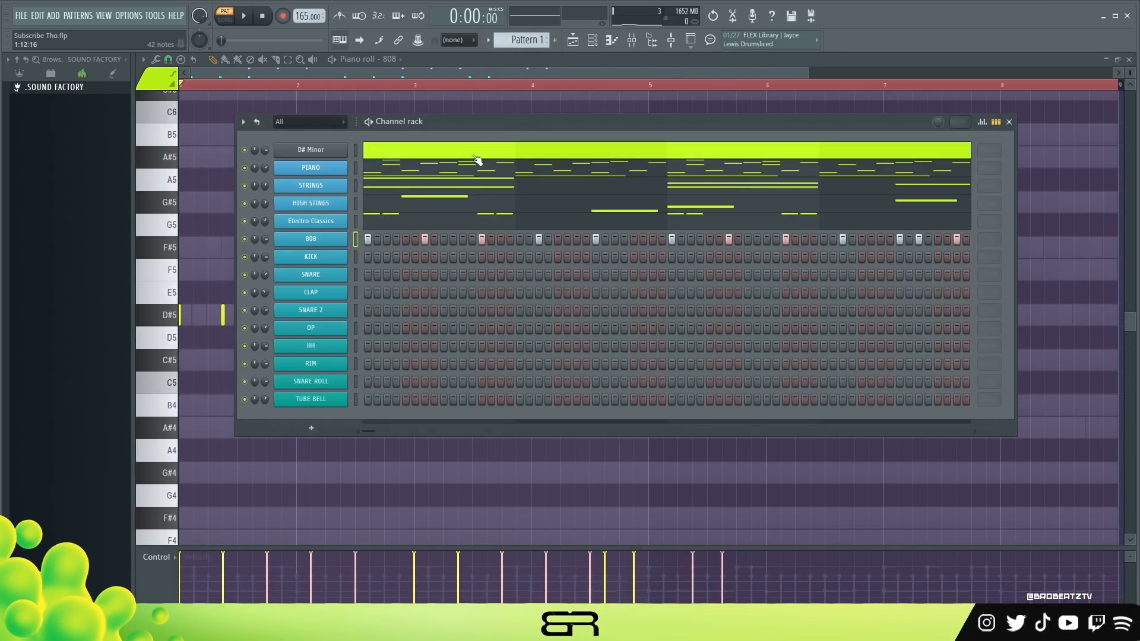
left_click(475, 165)
scroll(424, 223, "down", 4)
scroll(343, 285, "up", 2)
left_click(165, 295, "ctrl+shift")
right_click(204, 315)
left_click(596, 44)
right_click(343, 239)
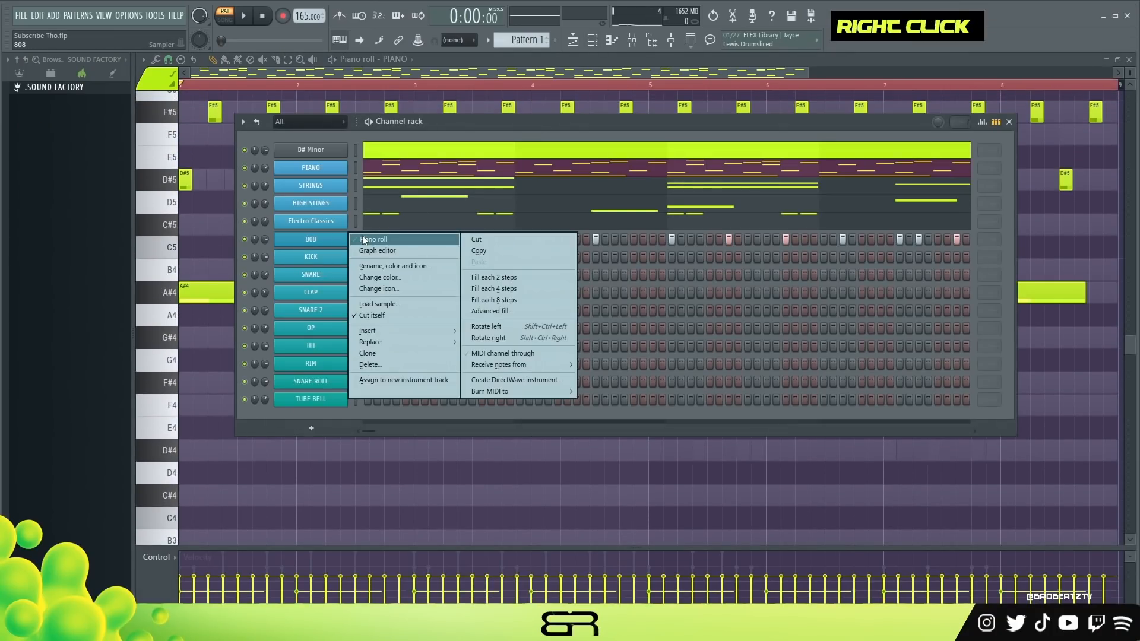
left_click(362, 239)
Step: Put the 808 hits of bars 5 through 8 on A#4, keeping their start at bar 5
scroll(461, 297, "up", 3)
left_click_drag(855, 191, 644, 234)
key("ctrl+Down")
scroll(614, 165, "down", 3)
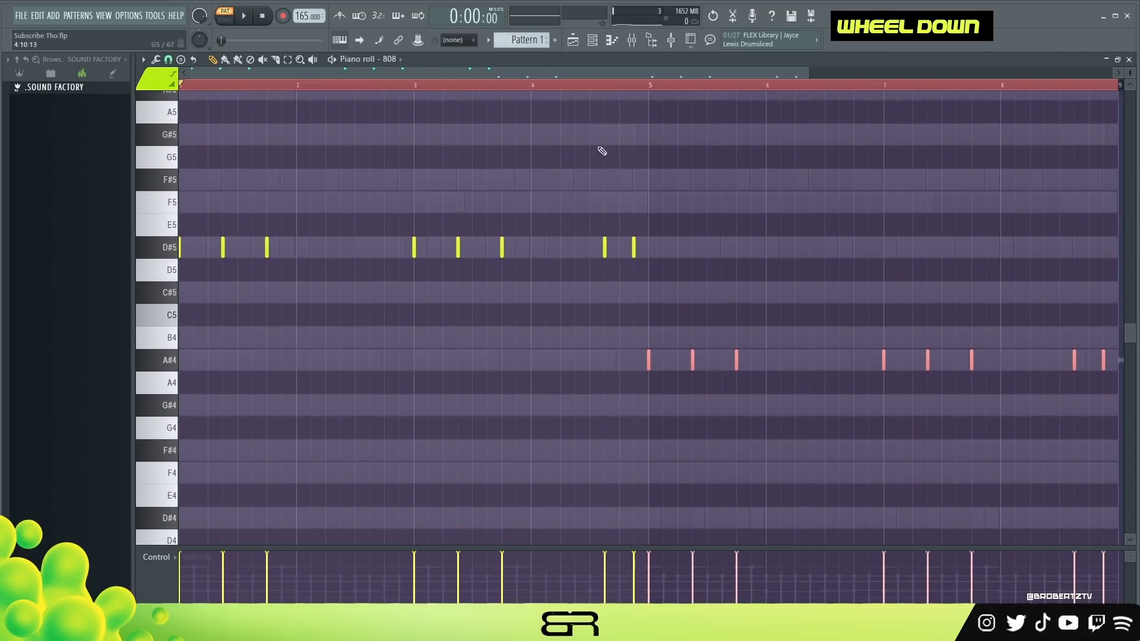
Step: Raise the last two 808 hits in bar 8 to B4 and play back the full pattern
scroll(514, 72, "down", 3)
left_click_drag(983, 333, 922, 388)
key("shift+Up")
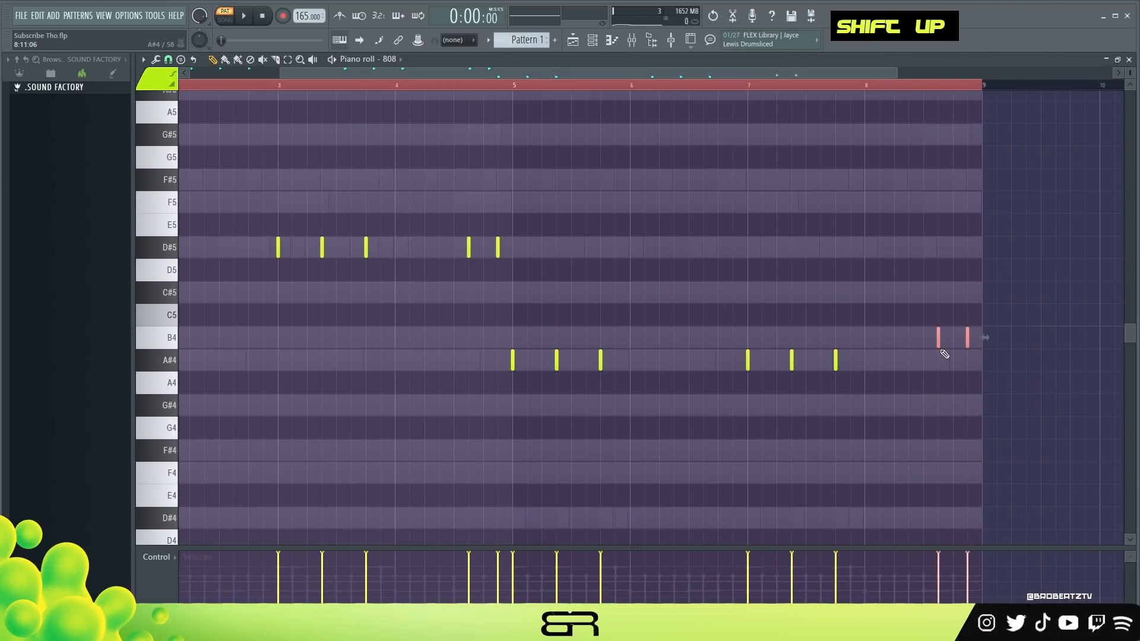
right_click(733, 346)
scroll(419, 95, "down", 4)
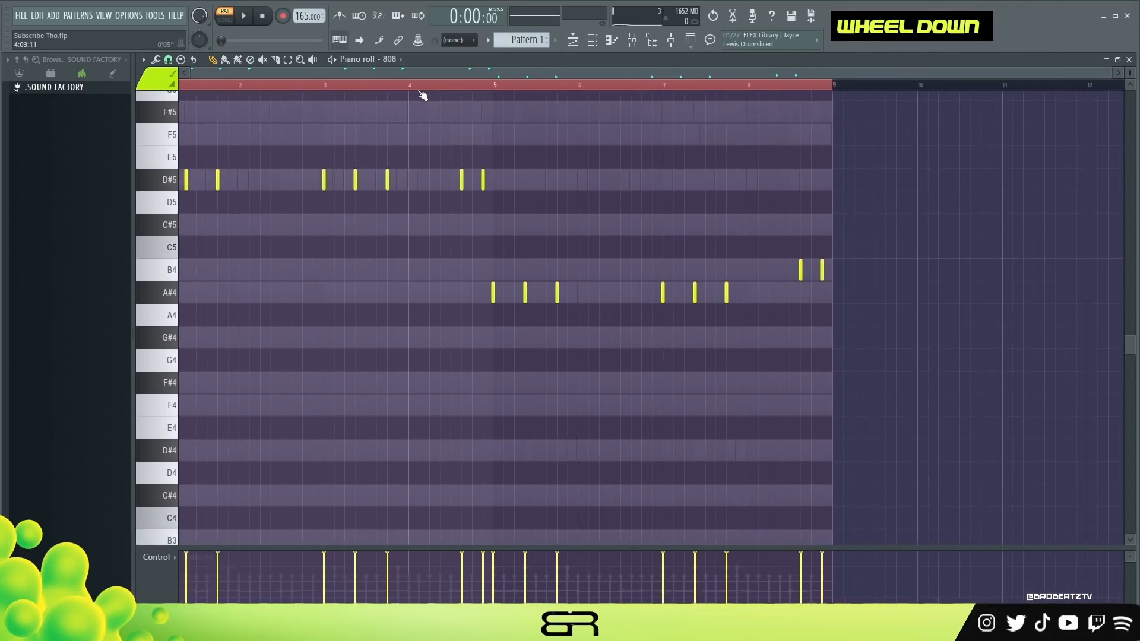
key("space")
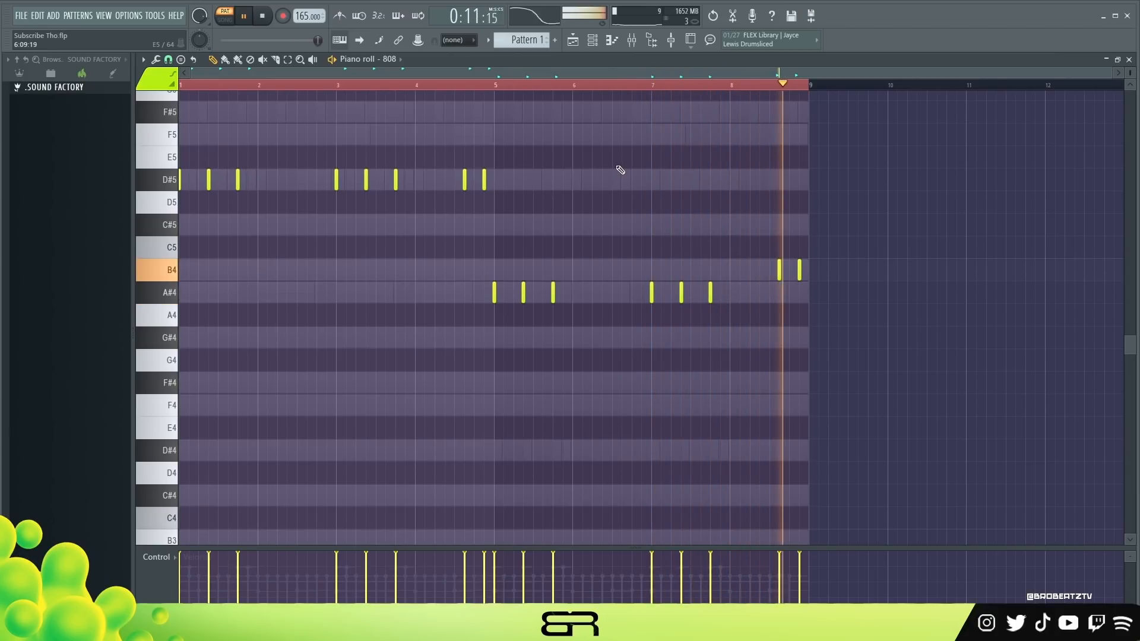
key("space")
Step: Copy the 808 notes into the KICK channel and open the kick notes for editing
left_click(592, 47)
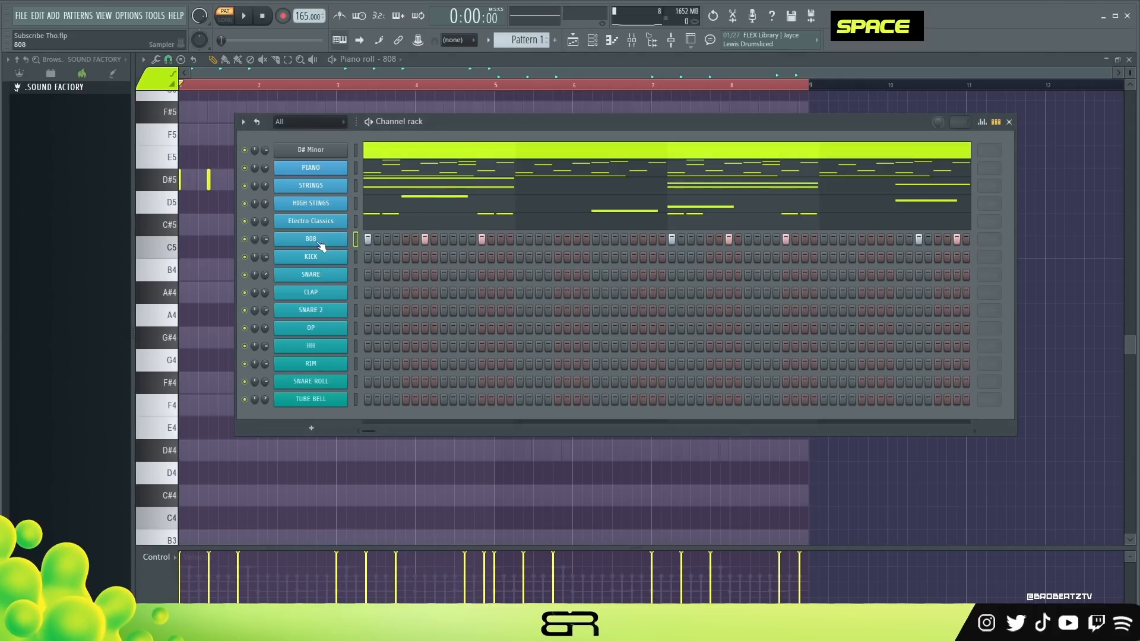
right_click(316, 238)
left_click(472, 253)
right_click(330, 257)
left_click(471, 280)
right_click(341, 257)
left_click(375, 255)
Step: Limit all the pasted kick notes to C5
scroll(392, 268, "up", 5)
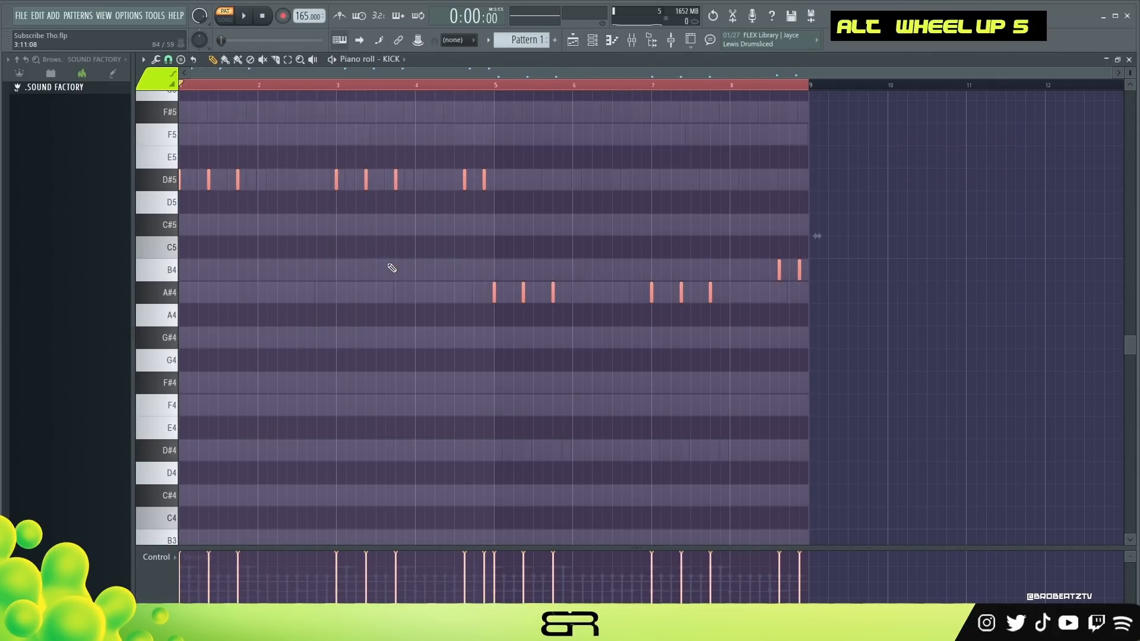
key("alt+k")
key("Return")
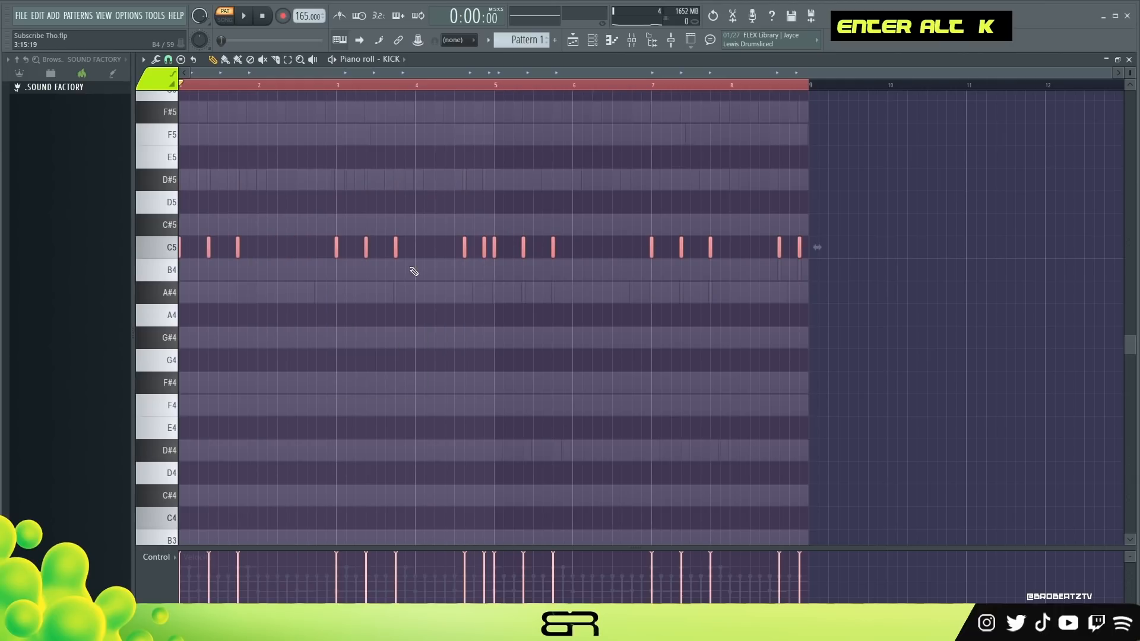
Step: Duplicate the kick notes one semitone lower on B4 with reduced velocity and play them back
scroll(236, 87, "up", 2)
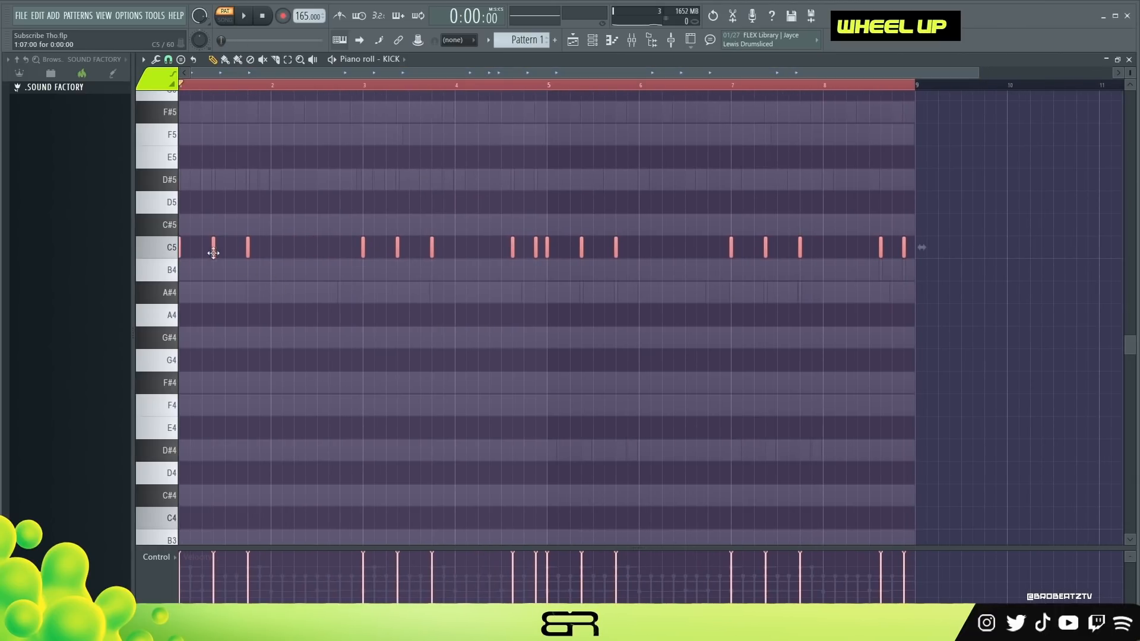
left_click_drag(212, 248, 192, 278, "shift")
scroll(256, 268, "down", 2, "alt")
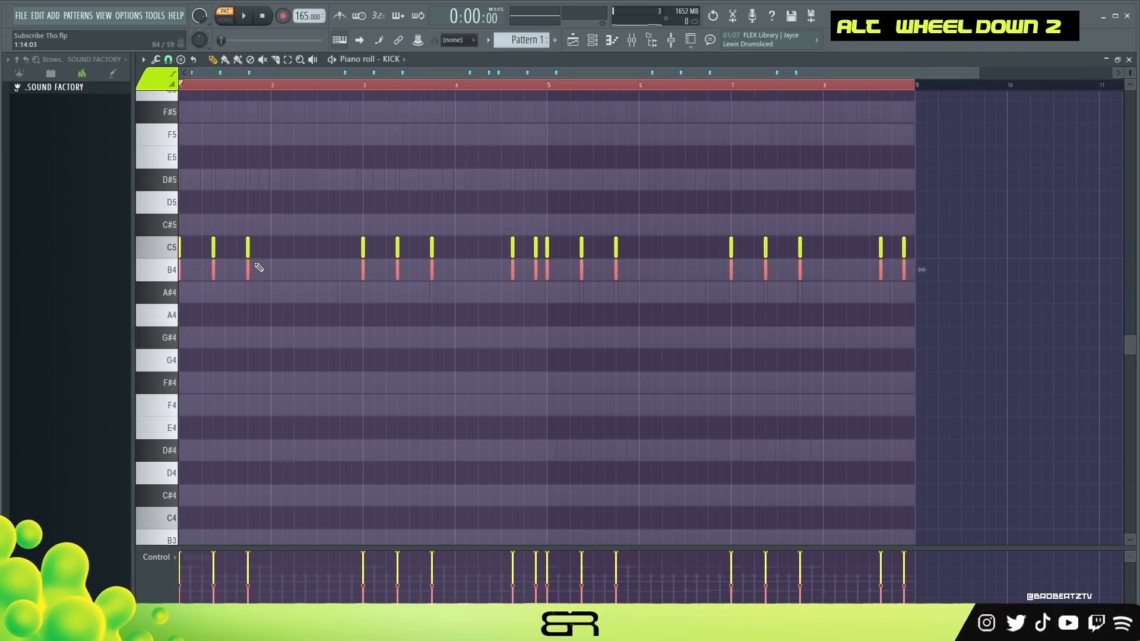
key("space")
key("space")
right_click(304, 196)
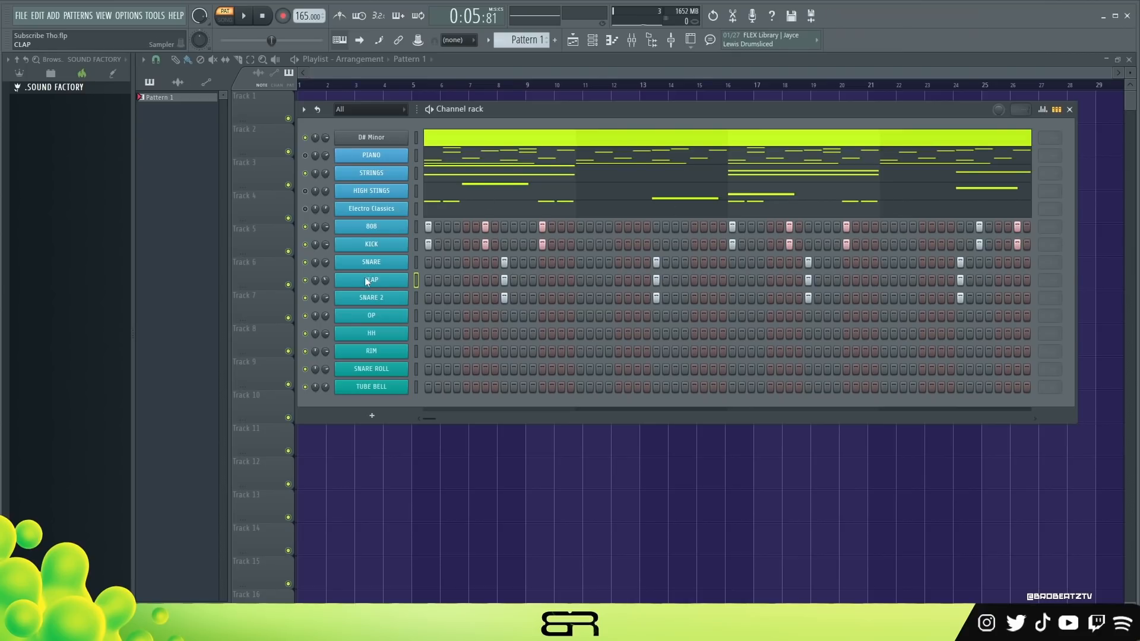
Step: In the CLAP channel, add a C5 clap on the second half of beat 1 in bar 7 with lowered velocity
right_click(406, 276)
left_click(423, 281)
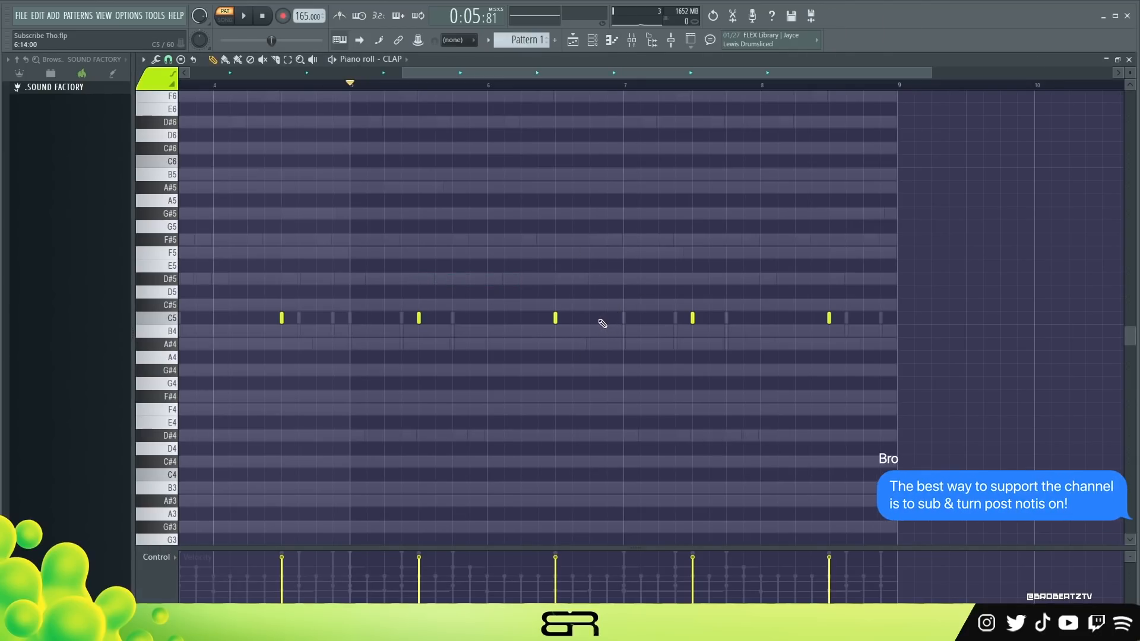
scroll(642, 310, "down", 6, "alt")
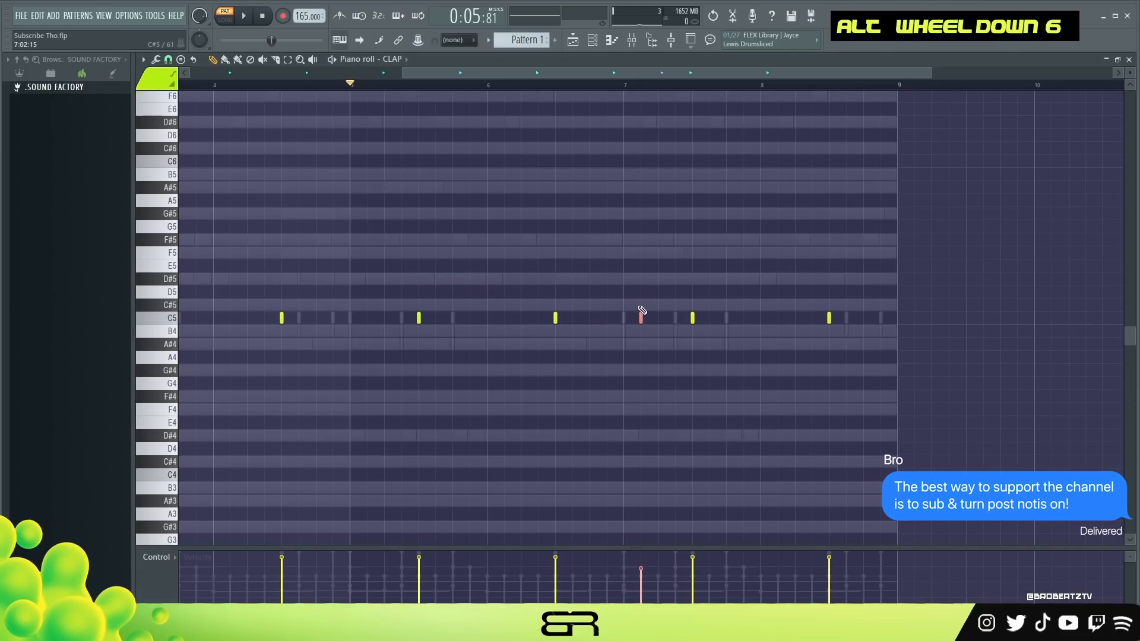
scroll(642, 310, "down", 6, "alt")
left_click(639, 317, "ctrl")
left_click(641, 319, "shift")
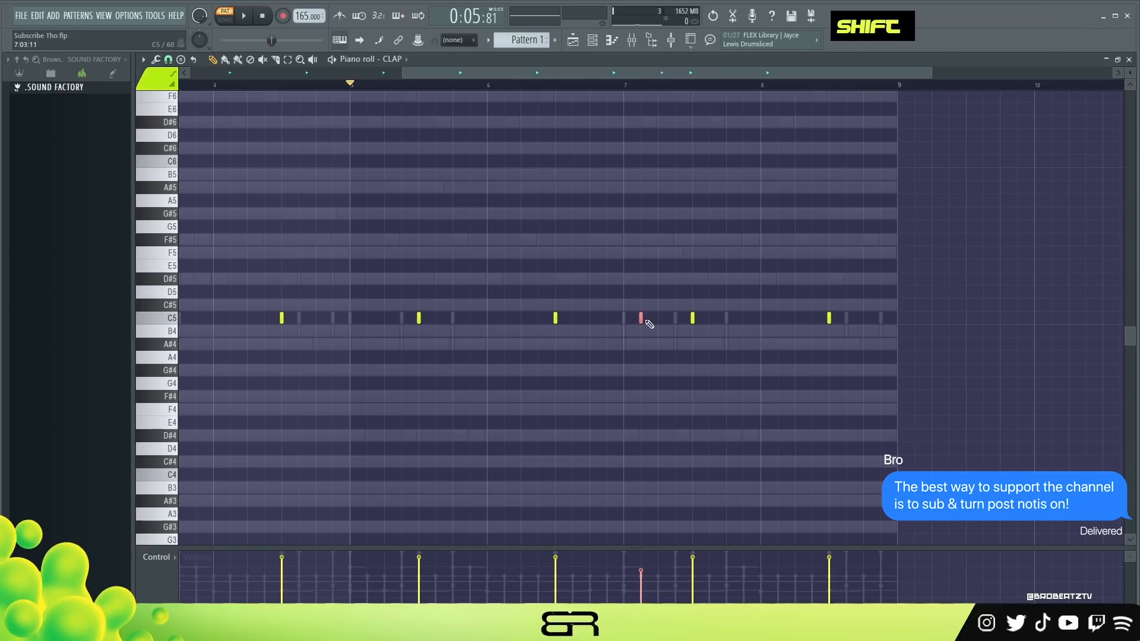
Step: Copy the quieter clap to the second half of beat 2 in bar 8 and play back the result
left_click(641, 320, "shift")
left_click_drag(839, 330, 811, 324, "shift")
key("space")
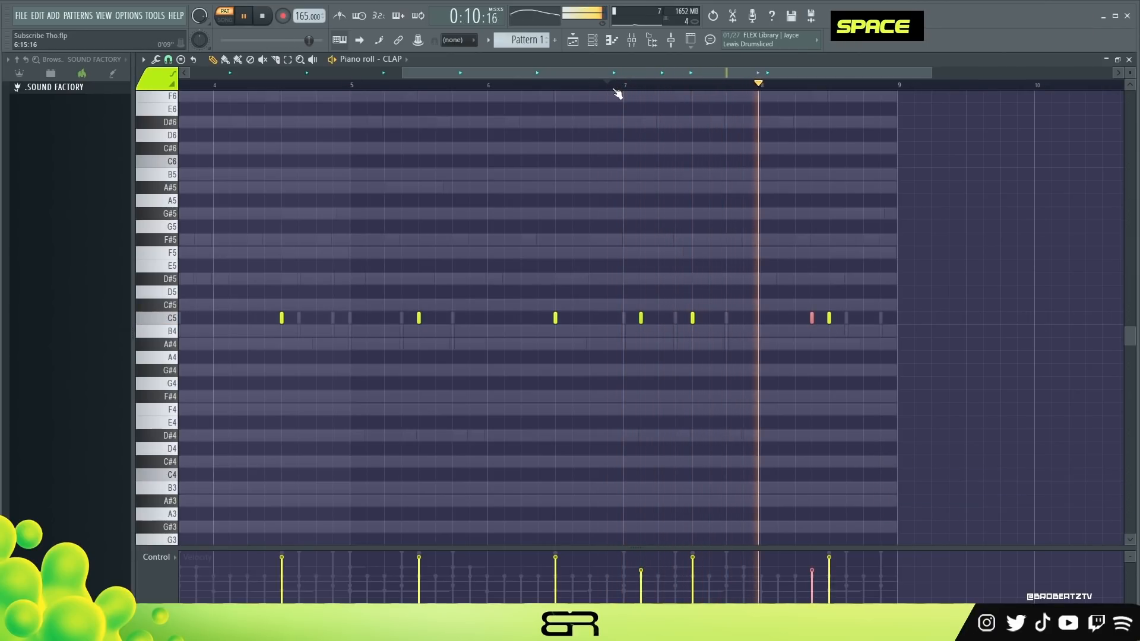
Step: Play back the clap pattern from bars 6 and 7 to judge the extra hits
key("space")
key("space")
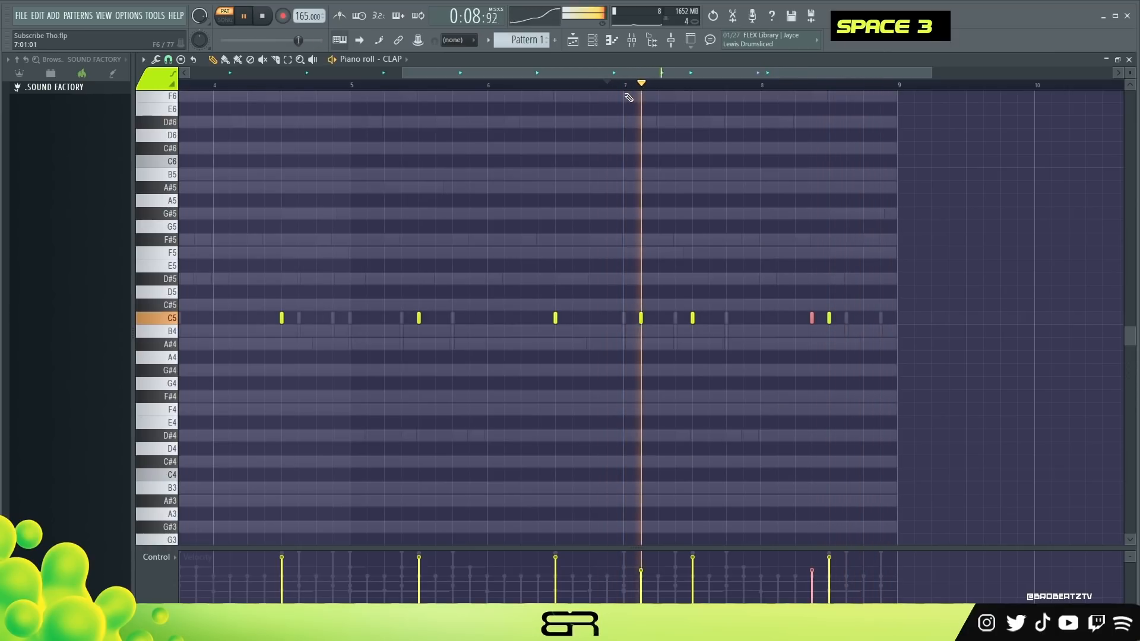
left_click(514, 84)
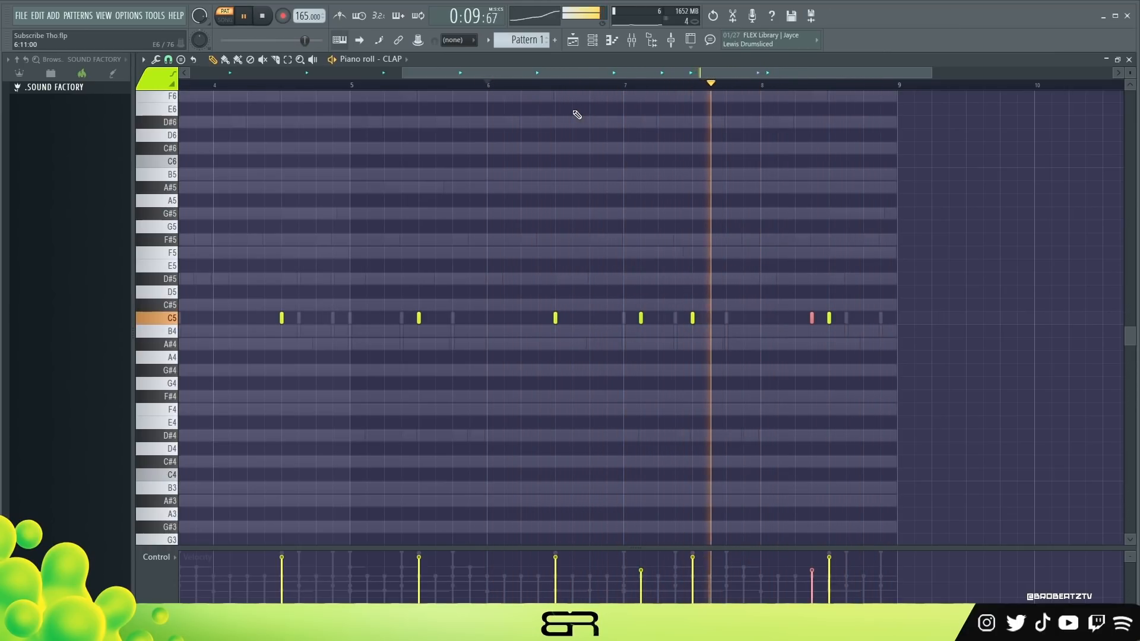
key("space")
key("space")
key("space")
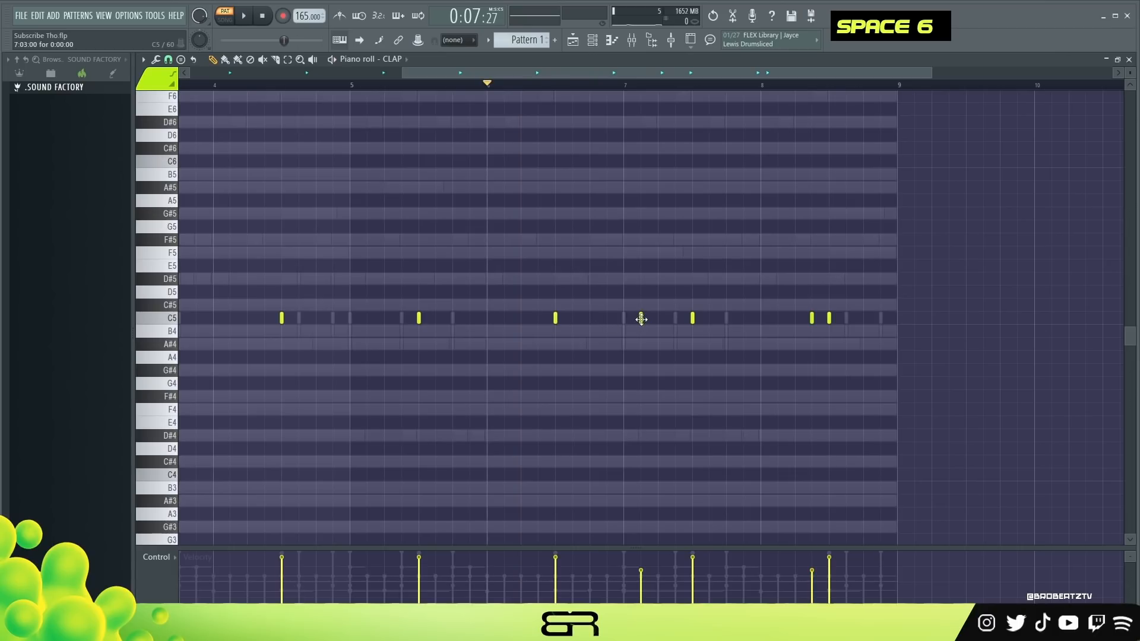
Step: Move the quieter bar 7 clap one bar earlier to bar 6 and play back from bar 5
left_click(350, 85)
key("space")
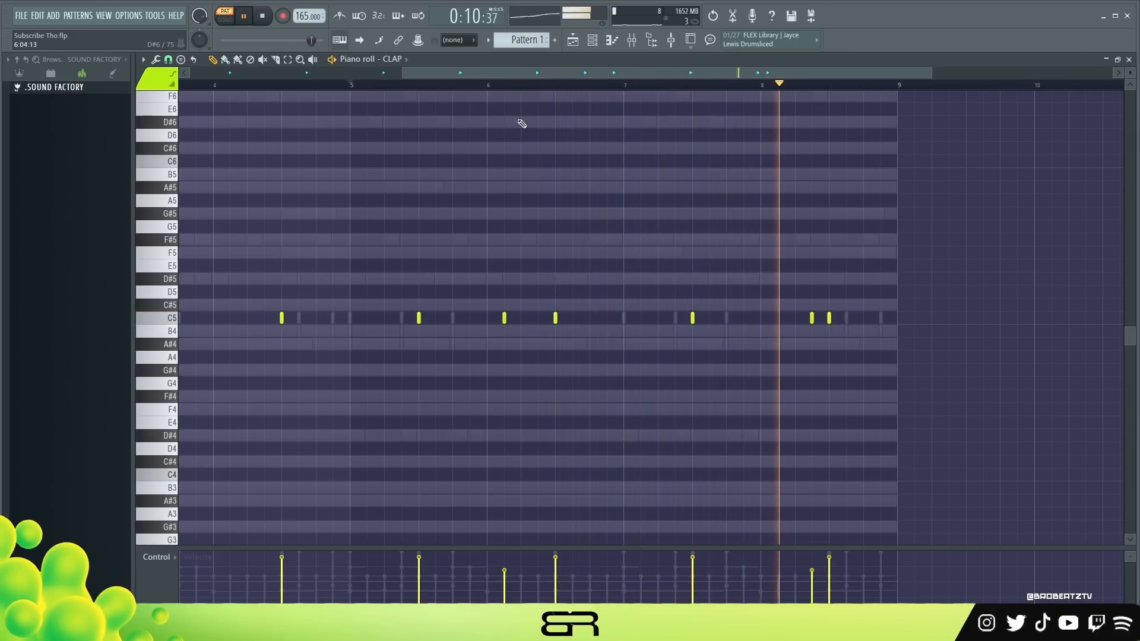
key("space")
Step: Show the channel rack, add a hit on step 13 of the OP channel, and play the pattern back
double_click(592, 48)
left_click(600, 44)
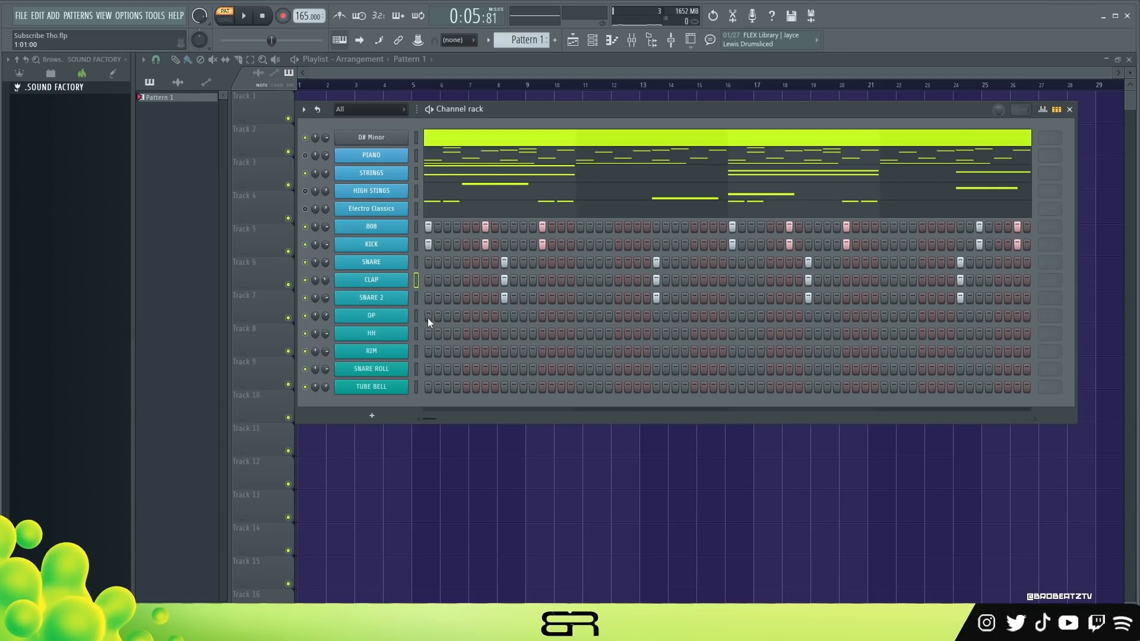
left_click(542, 317)
key("space")
key("space")
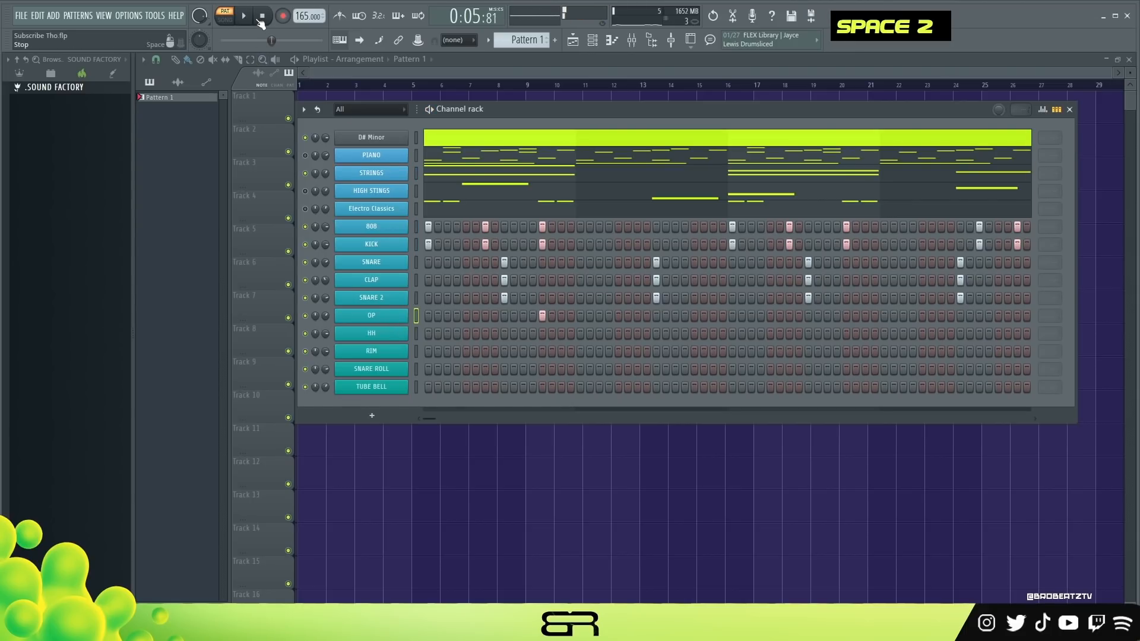
key("space")
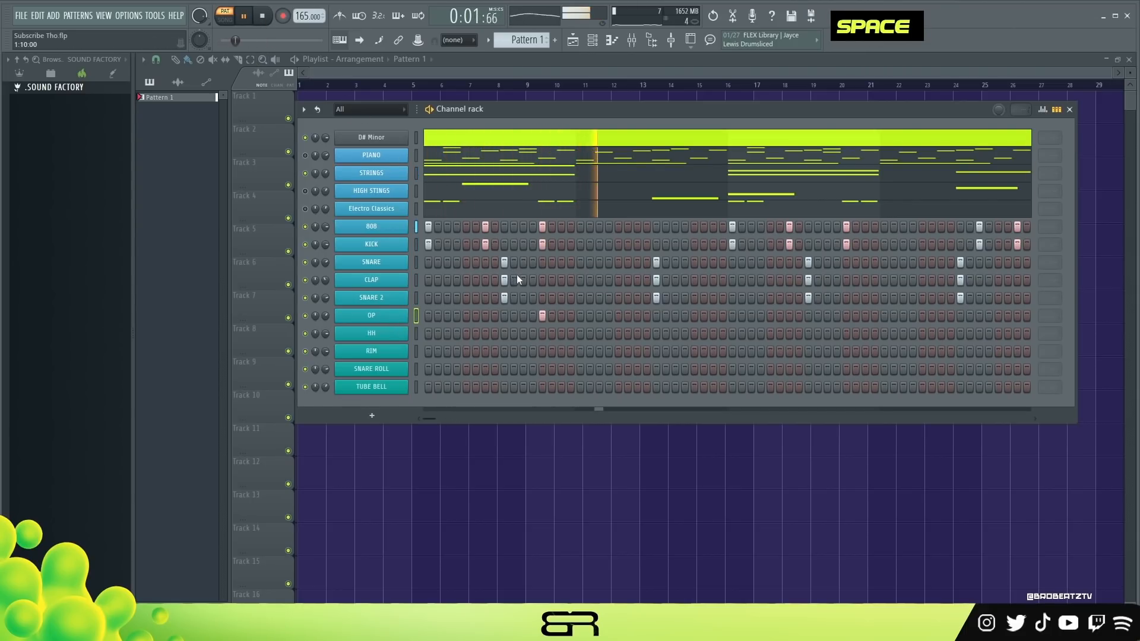
key("space")
Step: In the OP channel's piano roll, copy the C5 hit from bar 1 to the same position in bar 5
right_click(409, 315)
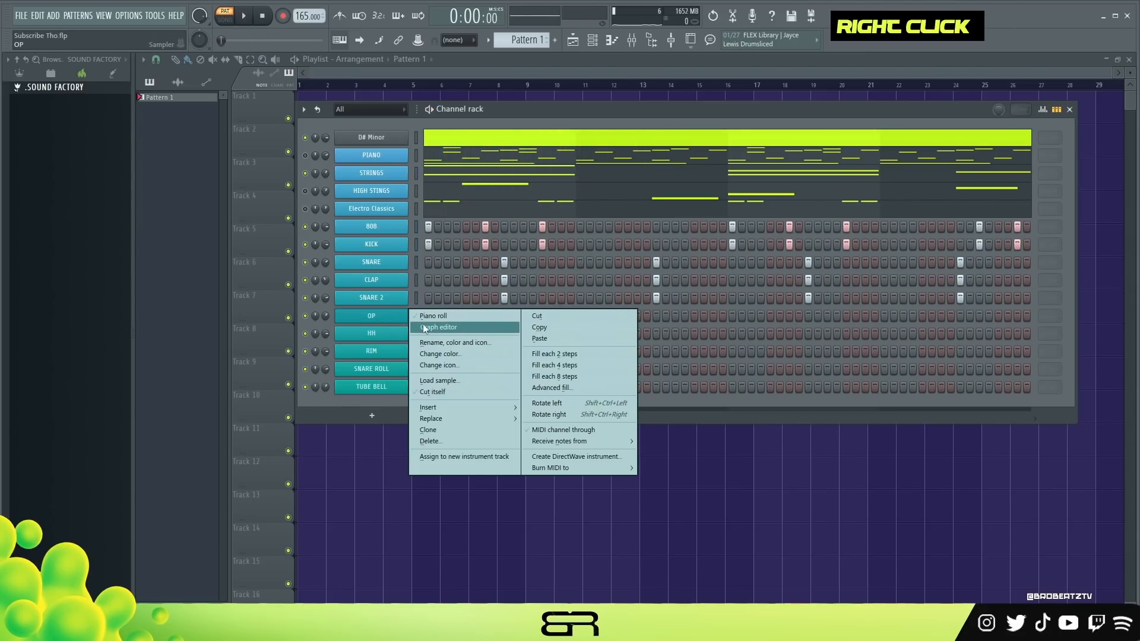
left_click(424, 327)
right_click(410, 315)
left_click(431, 316)
left_click_drag(407, 72, 193, 74)
key("ctrl+a")
left_click_drag(253, 319, 642, 327)
Step: In the TUBE BELL piano roll, place a note at the start of bar 1 and audition lower pitches, settling on A#4
left_click(592, 40)
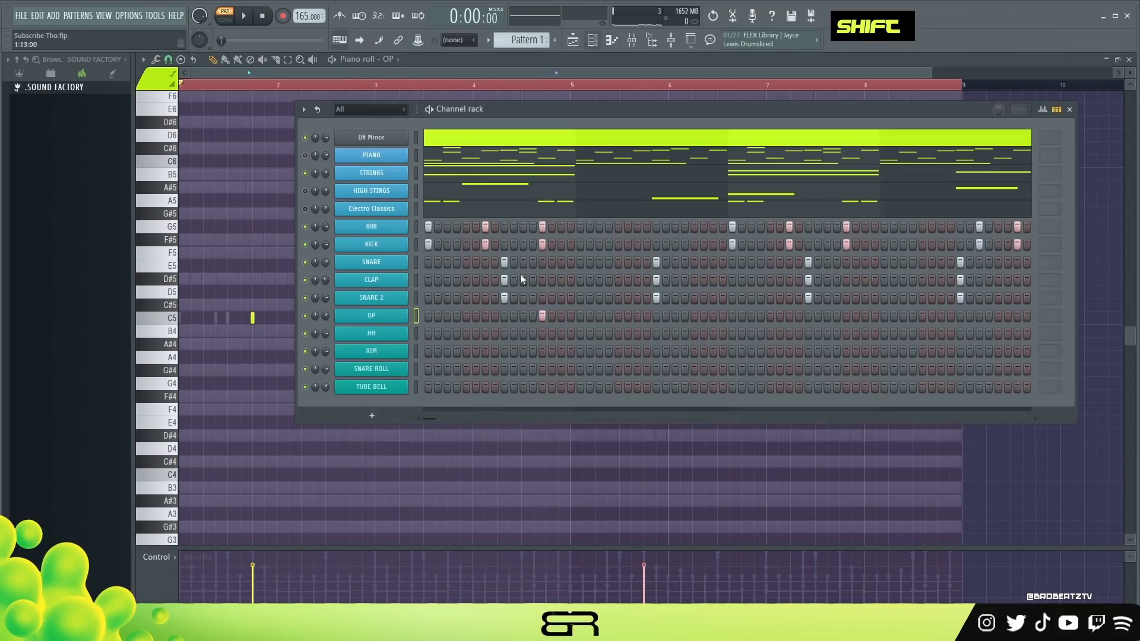
right_click(425, 387)
left_click(433, 389)
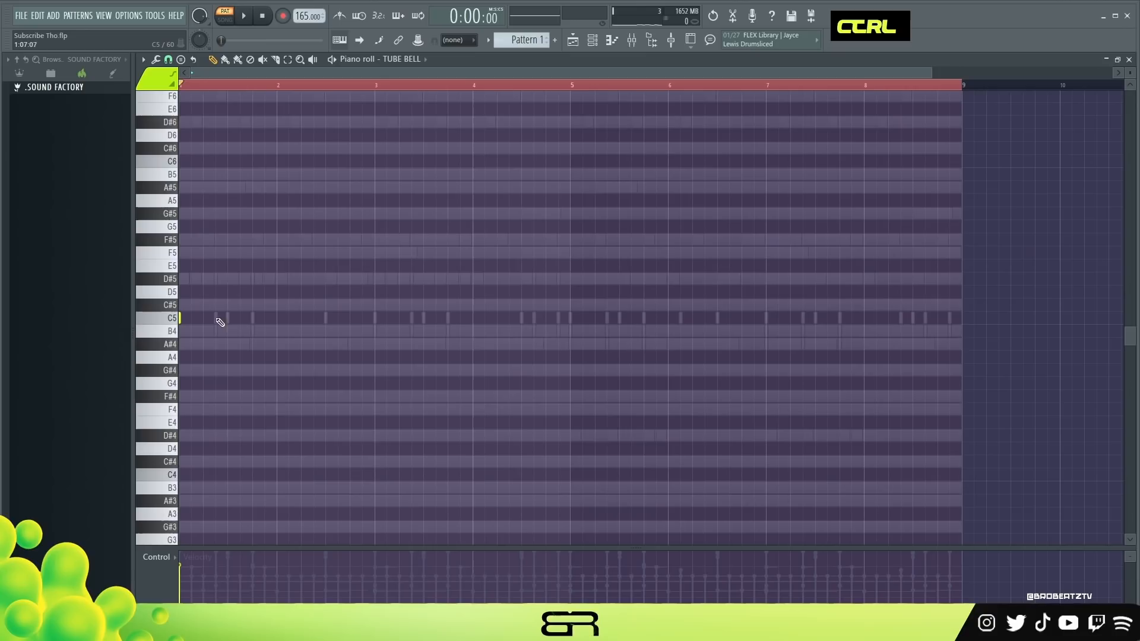
key("space")
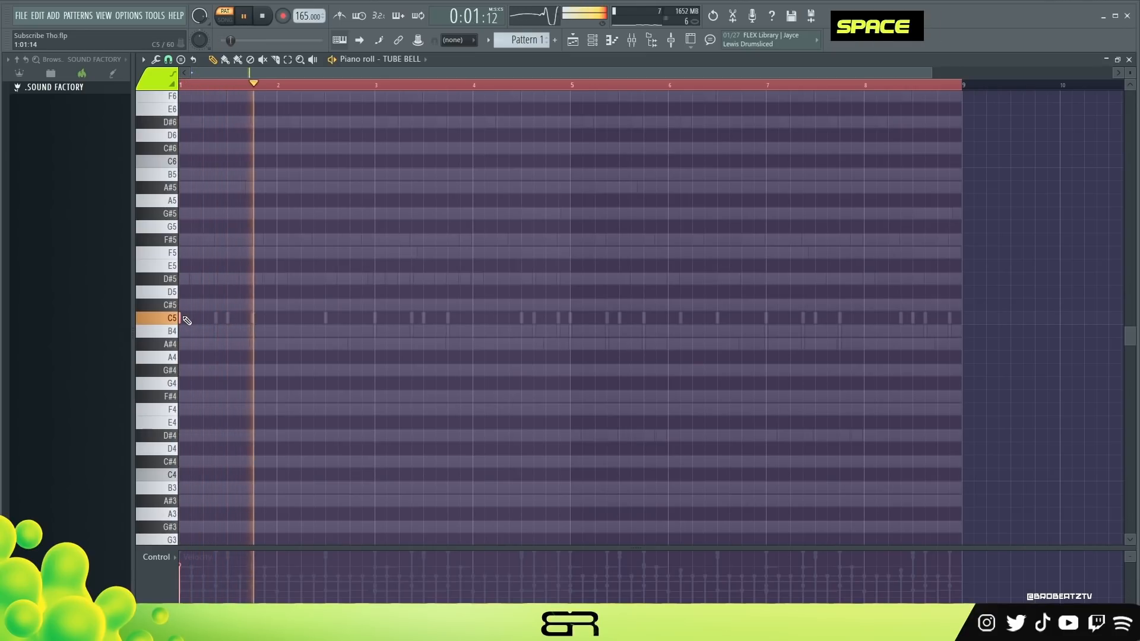
key("space")
key("space")
key("space")
key("space")
key("space")
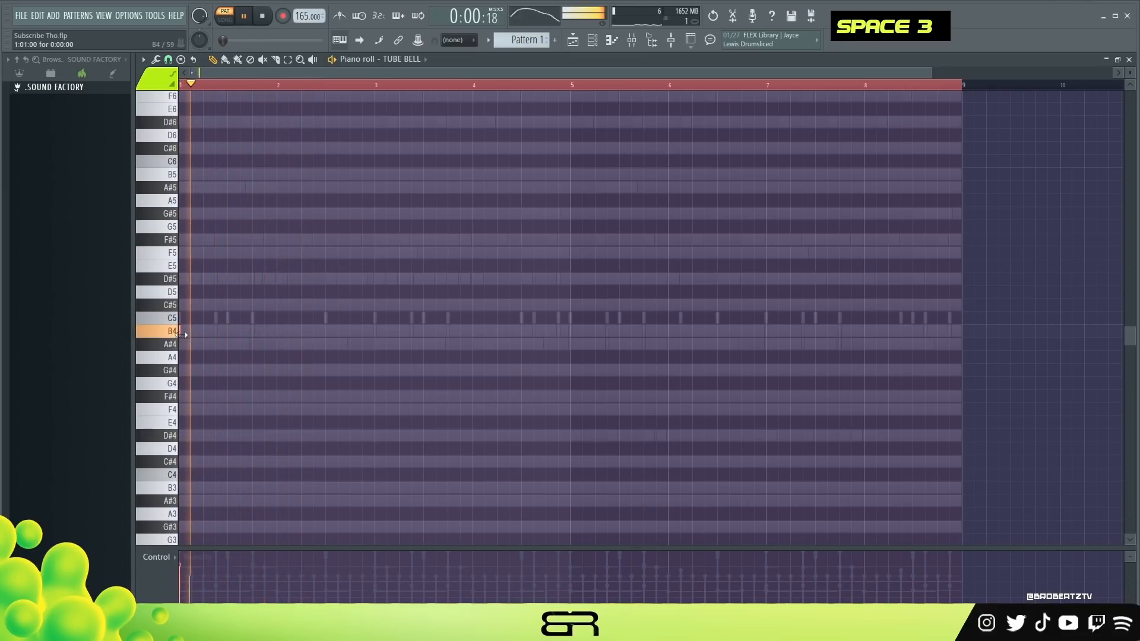
key("space")
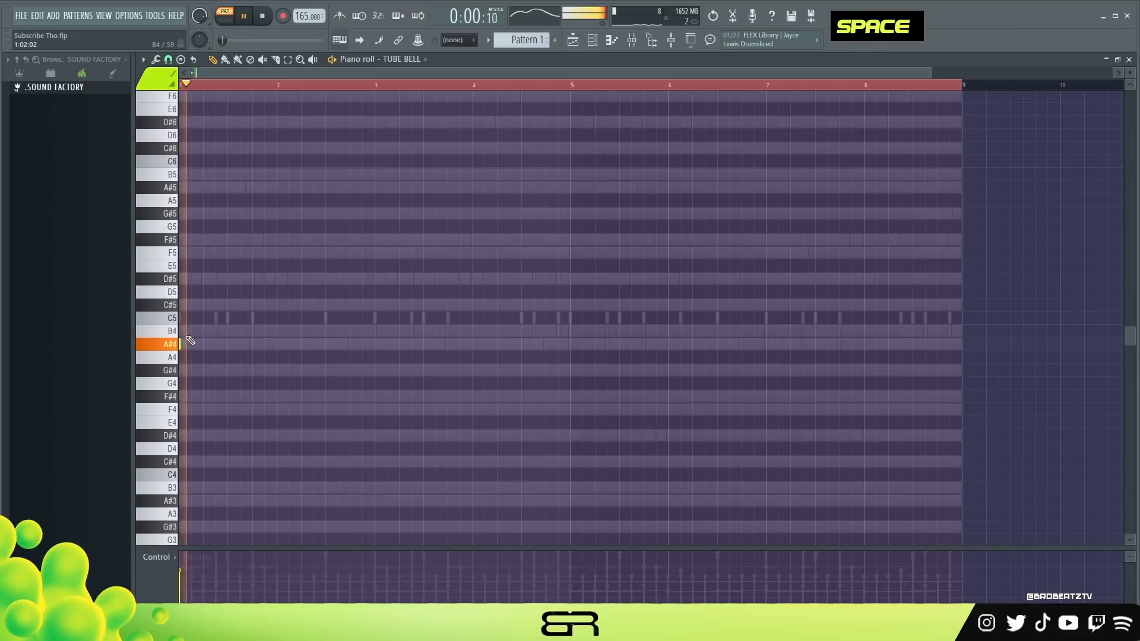
Step: Copy the A#4 bell note to the start of bar 5, raise both notes' velocity, and play the result back
left_click_drag(181, 345, 571, 357)
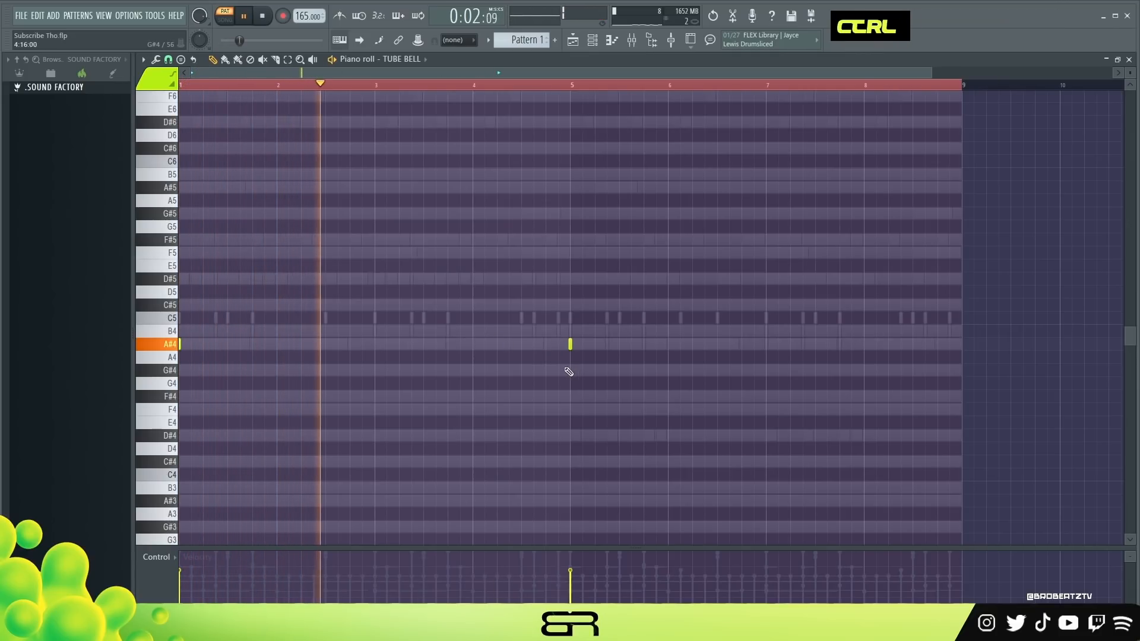
key("ctrl+a")
scroll(573, 361, "up", 3)
right_click(573, 360)
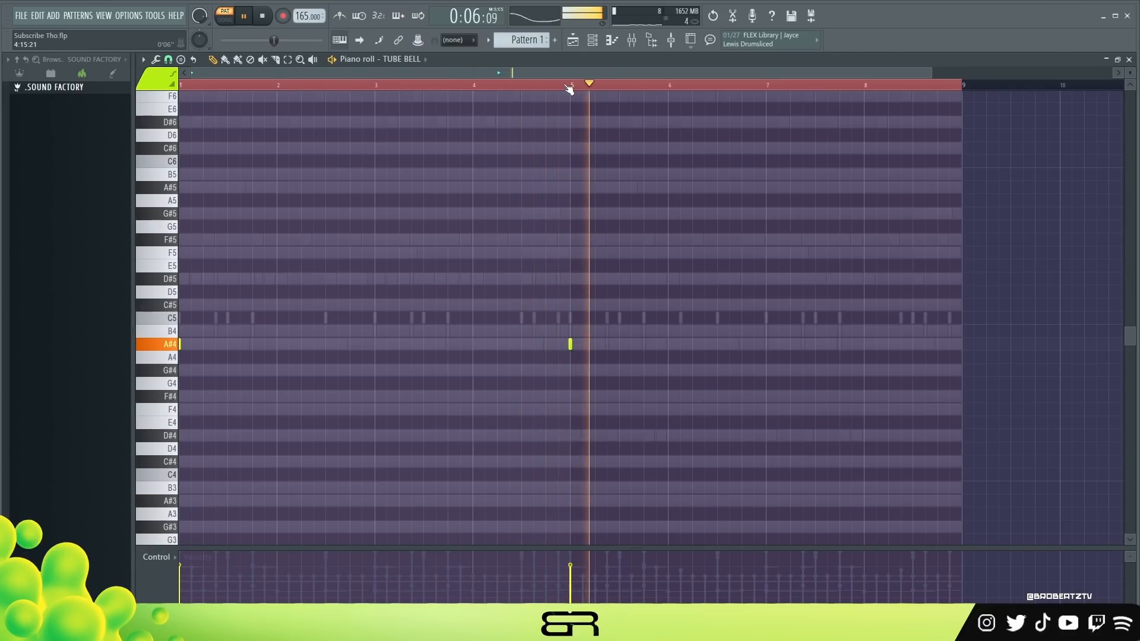
key("space")
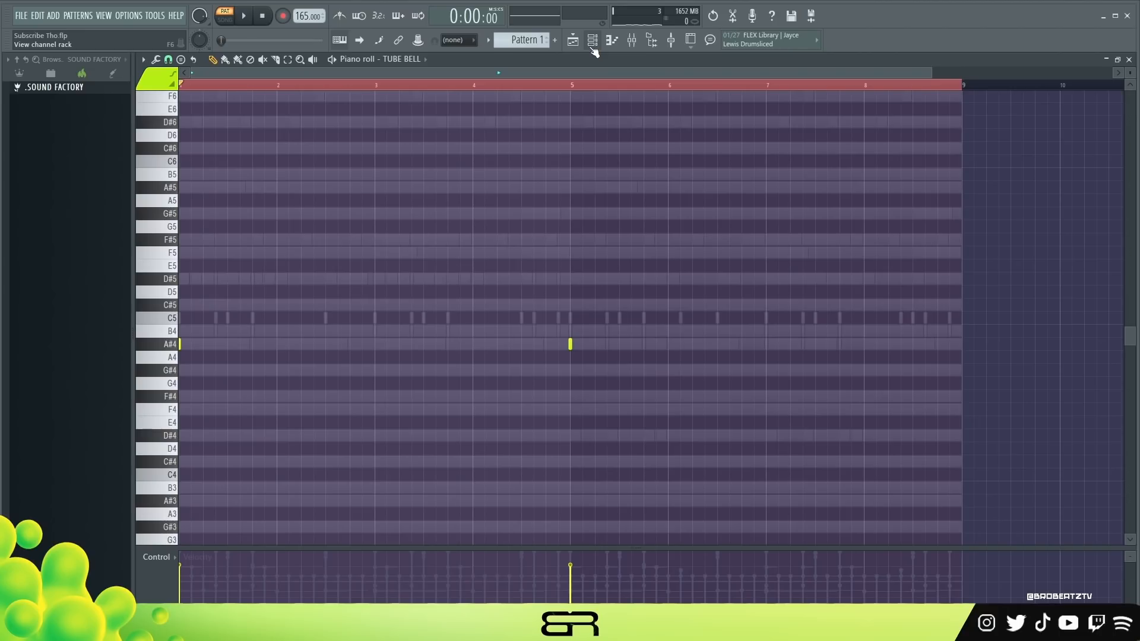
double_click(575, 86)
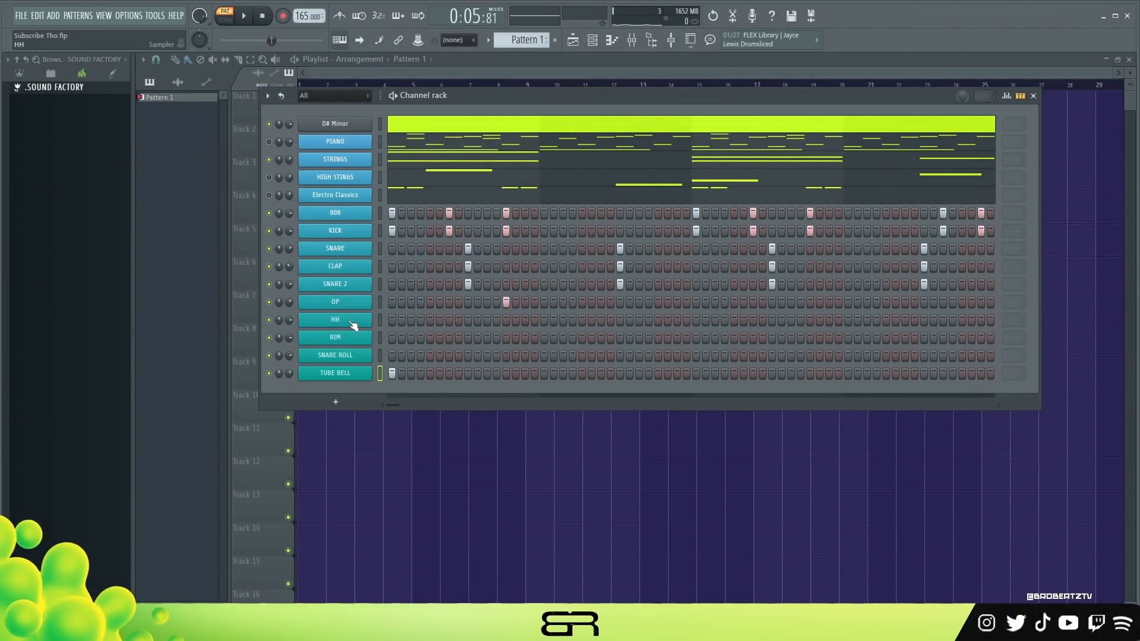
Step: Fill the HH channel with a hit every 2 steps and open its piano roll
right_click(354, 326)
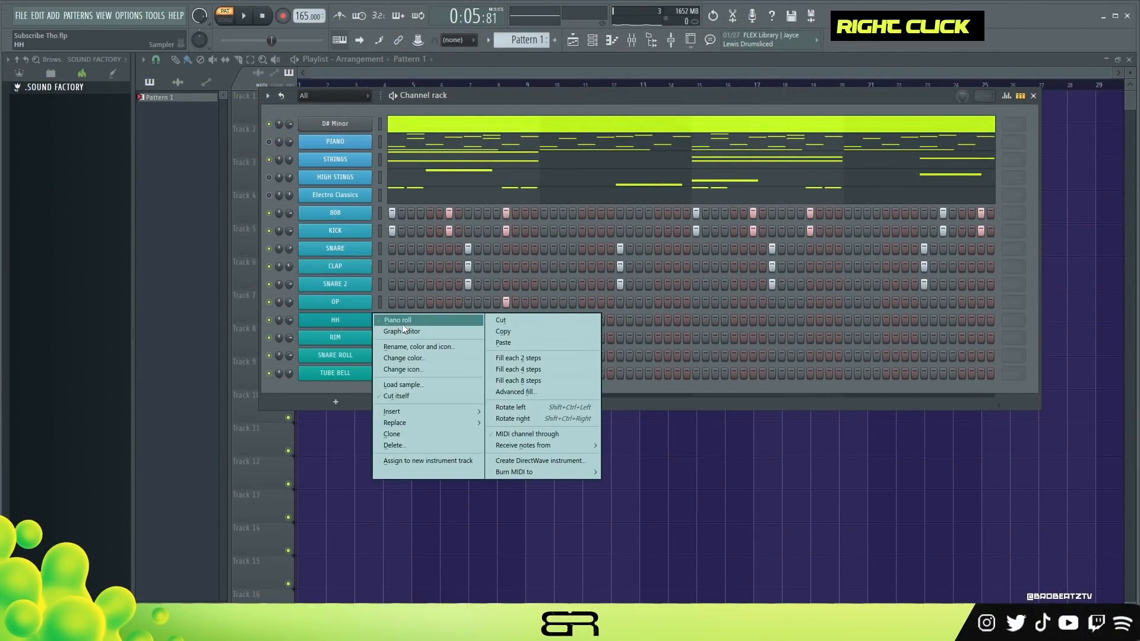
left_click(511, 359)
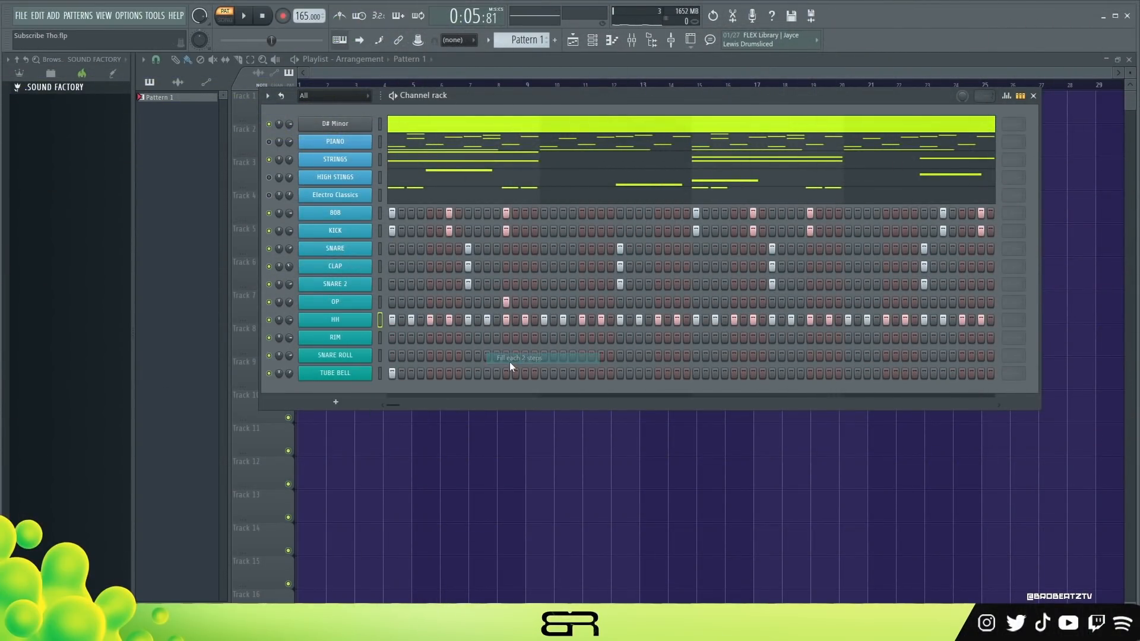
right_click(346, 323)
left_click(380, 327)
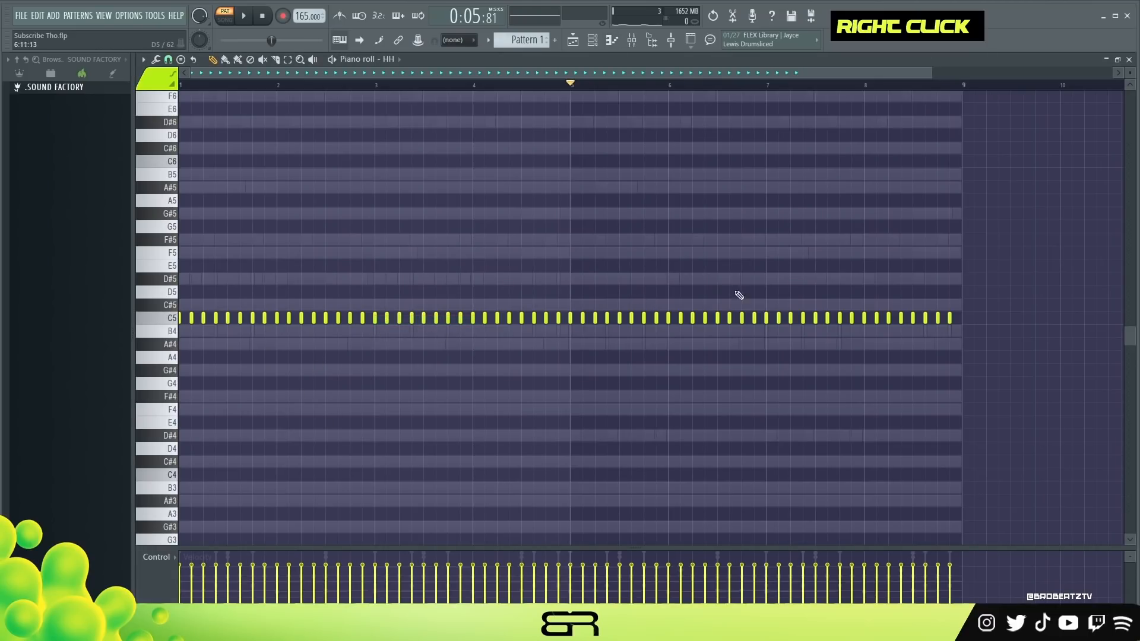
Step: Delete the C5 hi-hat notes from bar 5 to the end of bar 8
left_click_drag(963, 318, 801, 326)
left_click_drag(617, 330, 678, 327)
scroll(286, 77, "up", 4)
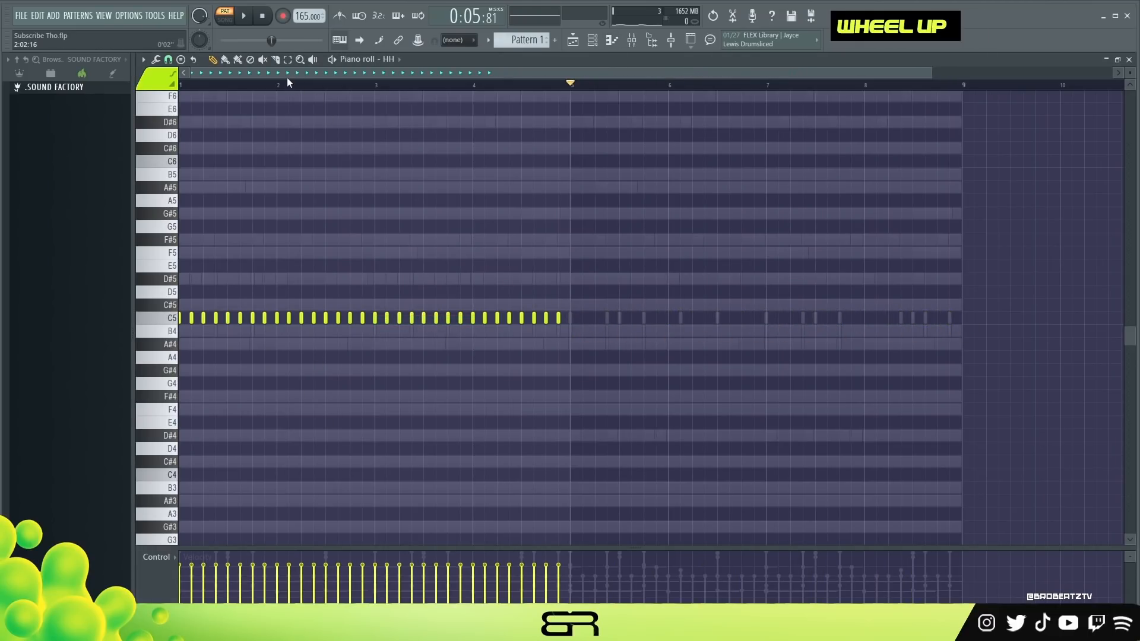
Step: Set the piano roll's grid snap to 1/6 beat for the hi-hats in bars 1 to 4
left_click(169, 60)
left_click(186, 176)
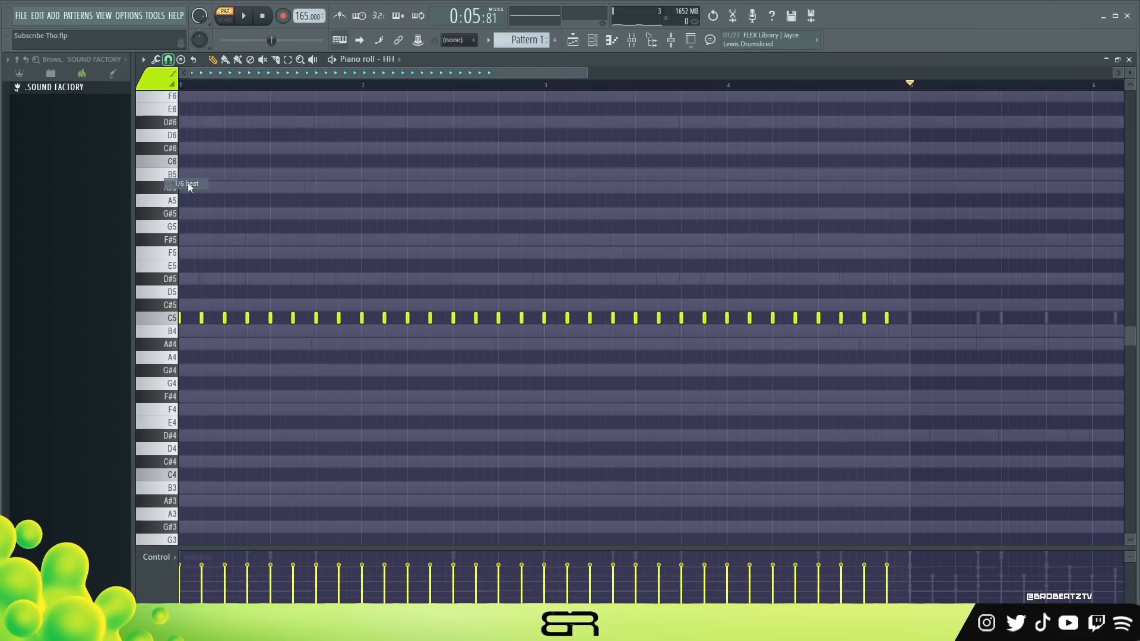
scroll(293, 80, "up", 2)
left_click_drag(292, 75, 274, 78)
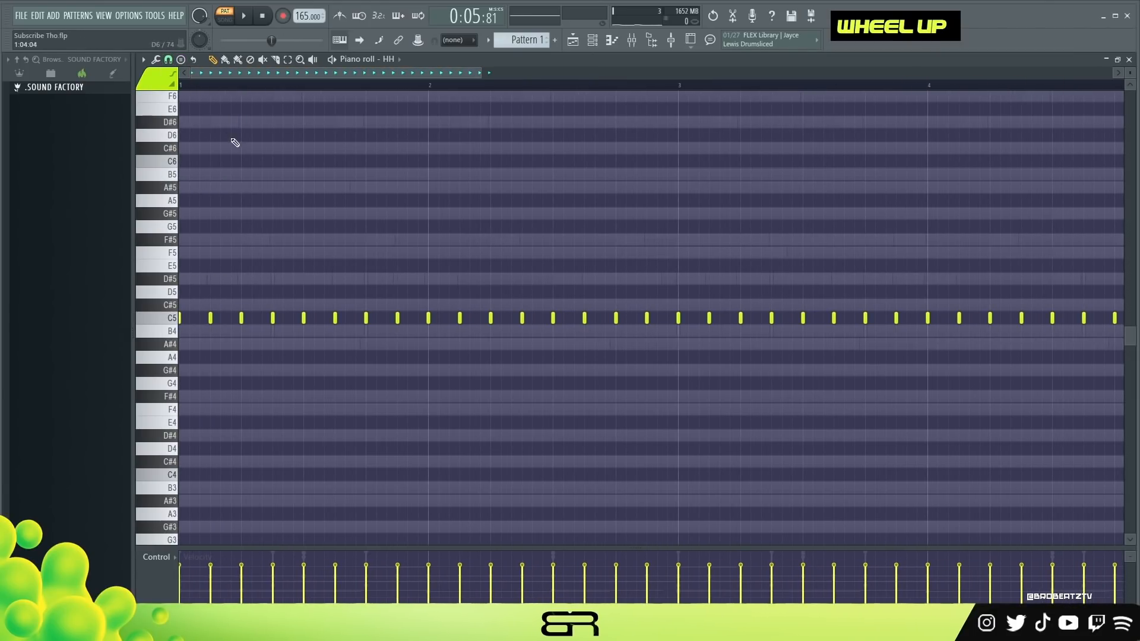
Step: Play back the hi-hats while trying a lower velocity on all of the notes
key("space")
key("ctrl+a")
scroll(400, 173, "down", 2)
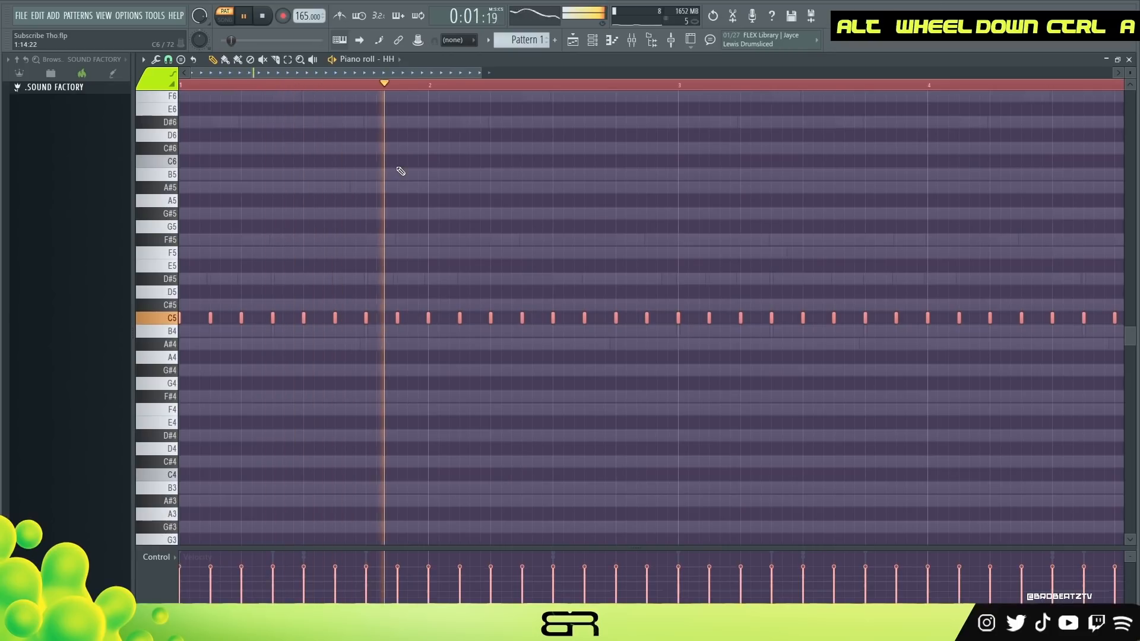
scroll(398, 171, "up", 2)
right_click(399, 179)
key("space")
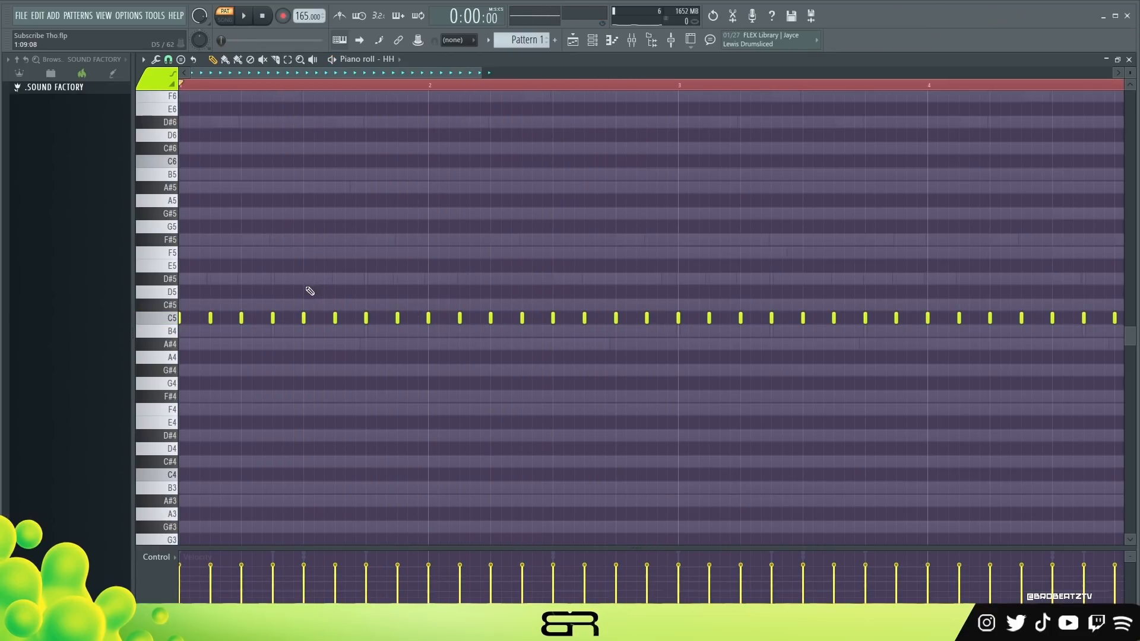
Step: Add a C#5 hi-hat just after bar 1's fourth hit, raise its velocity, slightly lower all velocities, and play back
double_click(264, 85)
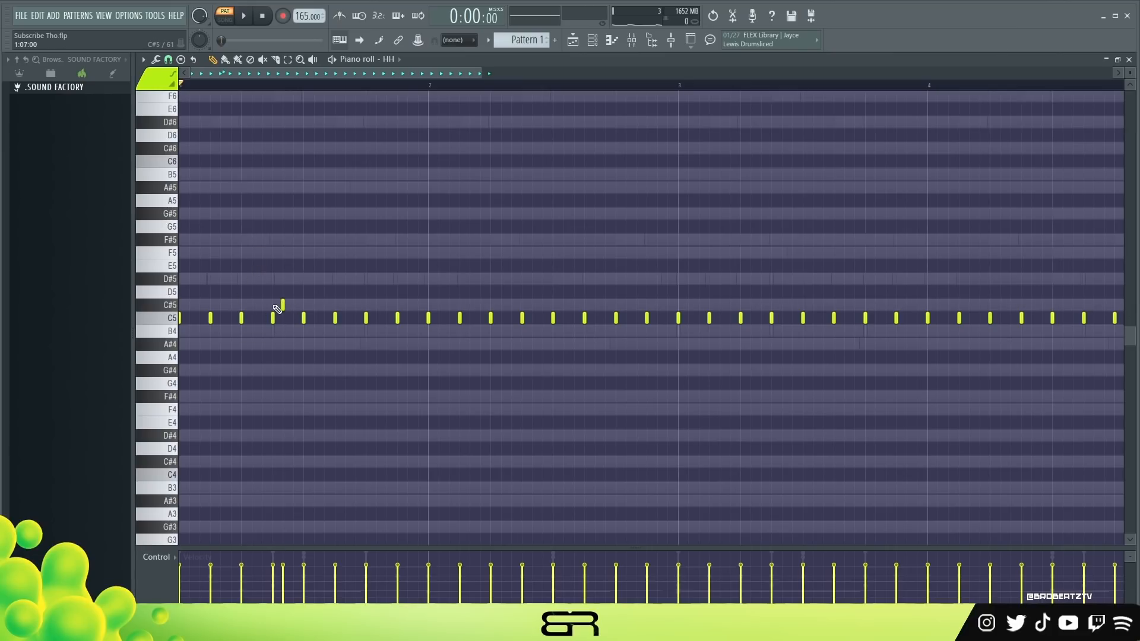
left_click(283, 306, "ctrl")
scroll(283, 305, "up", 2, "alt")
key("ctrl+a")
scroll(308, 286, "down", 1, "alt")
key("space")
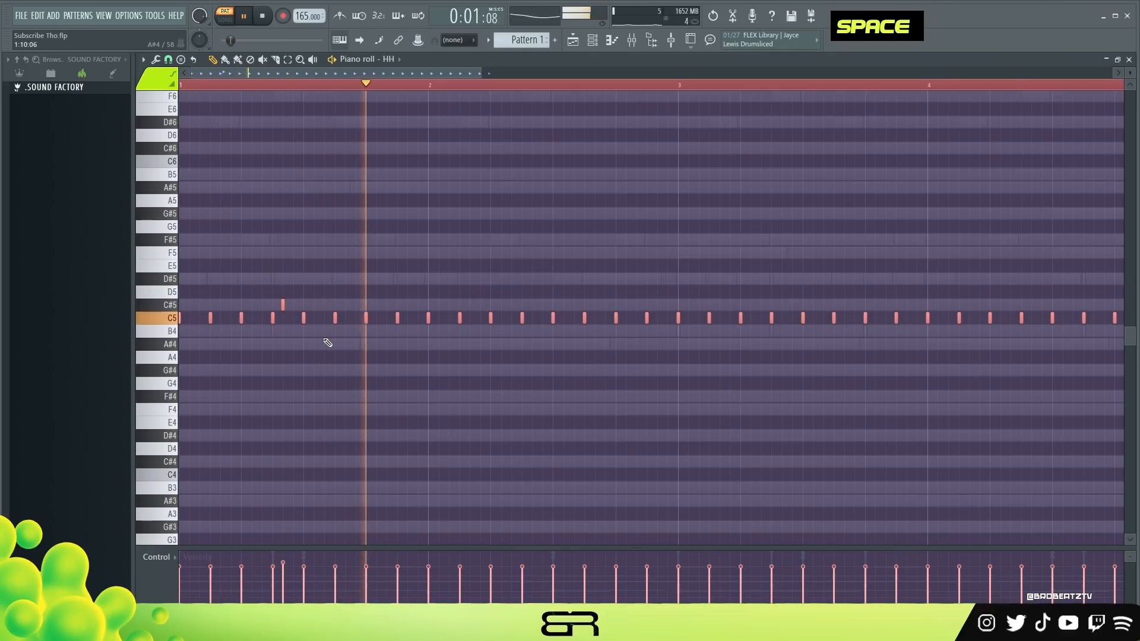
key("space")
key("space")
key("space")
Step: Raise the extra bar 1 hi-hat to D5 and play it back
right_click(296, 274)
left_click(284, 295)
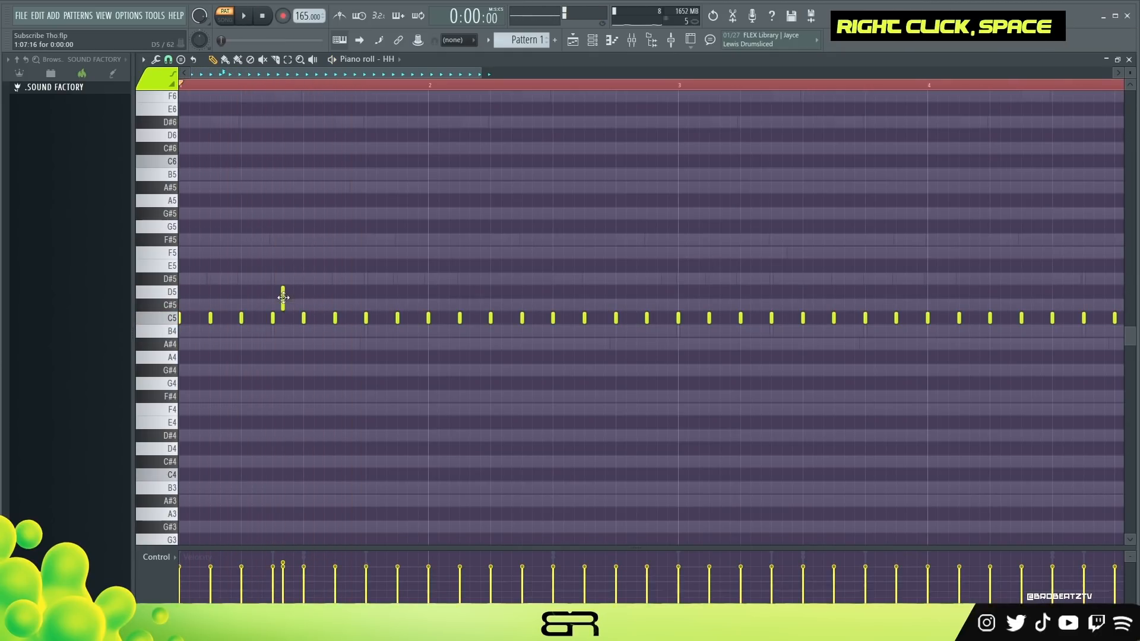
key("space")
key("space")
key("space")
key("space")
Step: Add C#4 hi-hat notes on steps 3 and 11 of bar 2 and select both
scroll(390, 410, "down", 3)
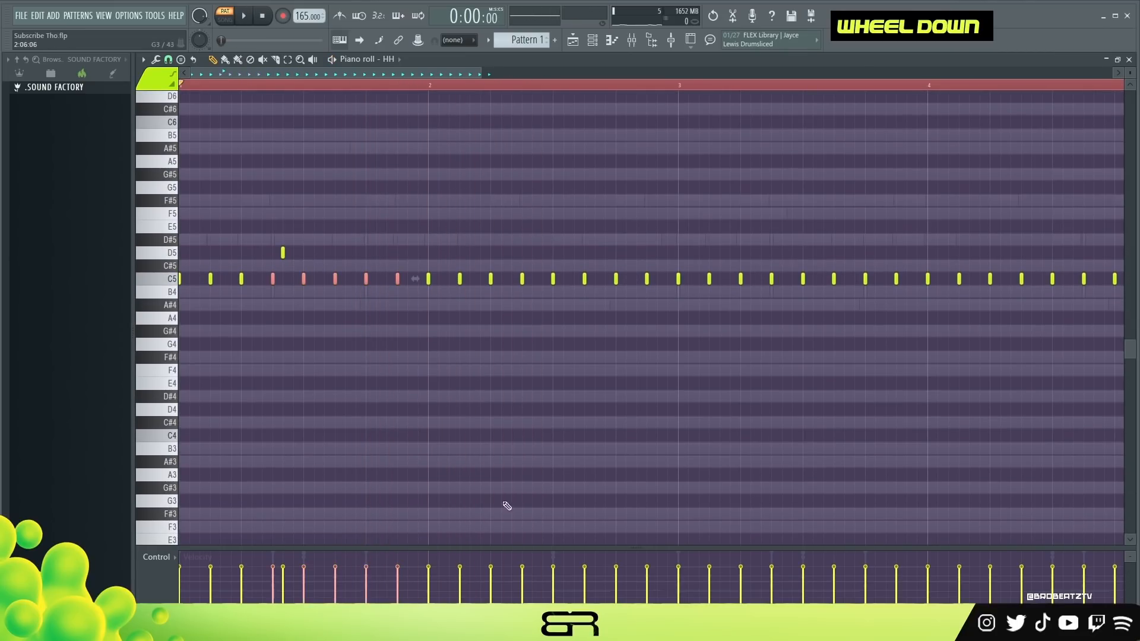
left_click(462, 423)
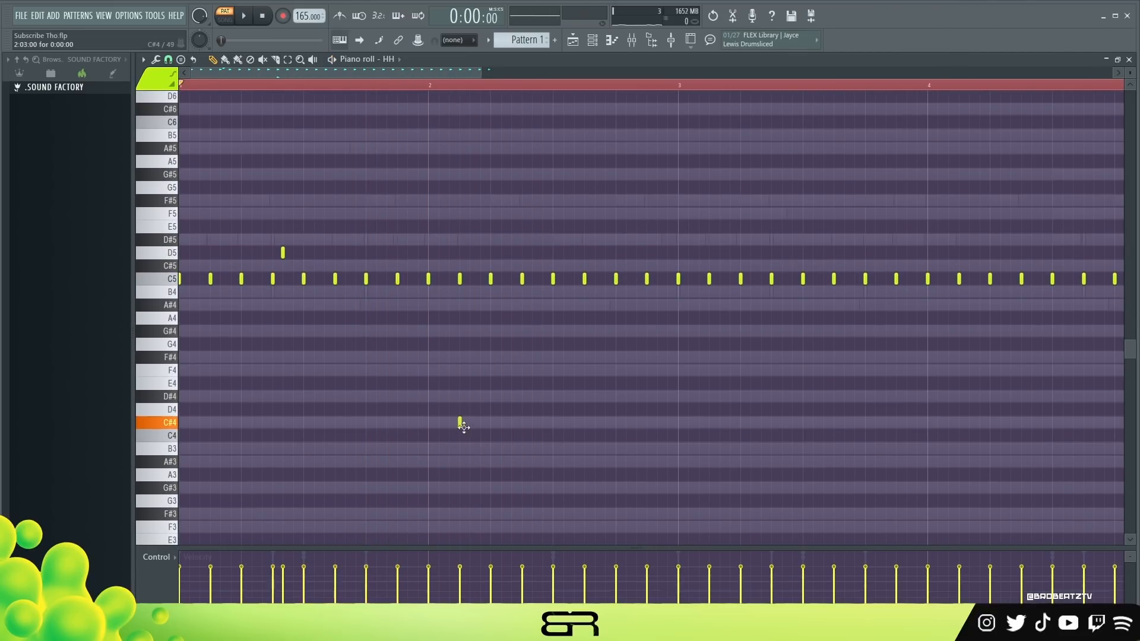
left_click(587, 423)
right_click(574, 423)
left_click_drag(665, 402, 364, 436)
Step: Raise the velocity of the two C#4 hi-hat notes in bar 2 while playing the pattern back
key("space")
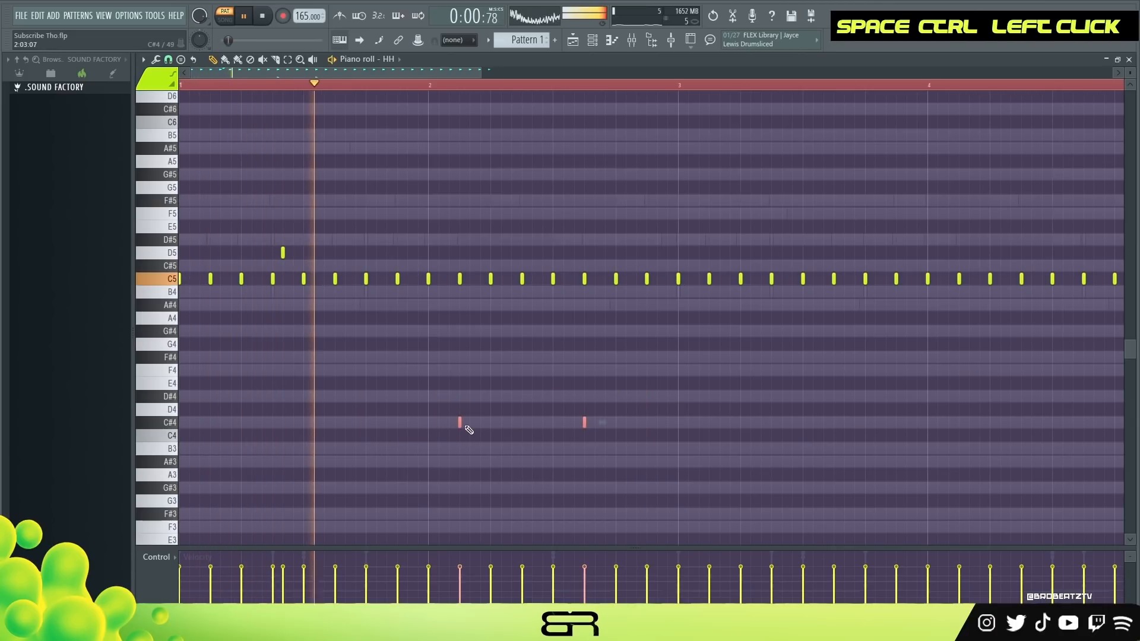
scroll(469, 423, "up", 2, "alt")
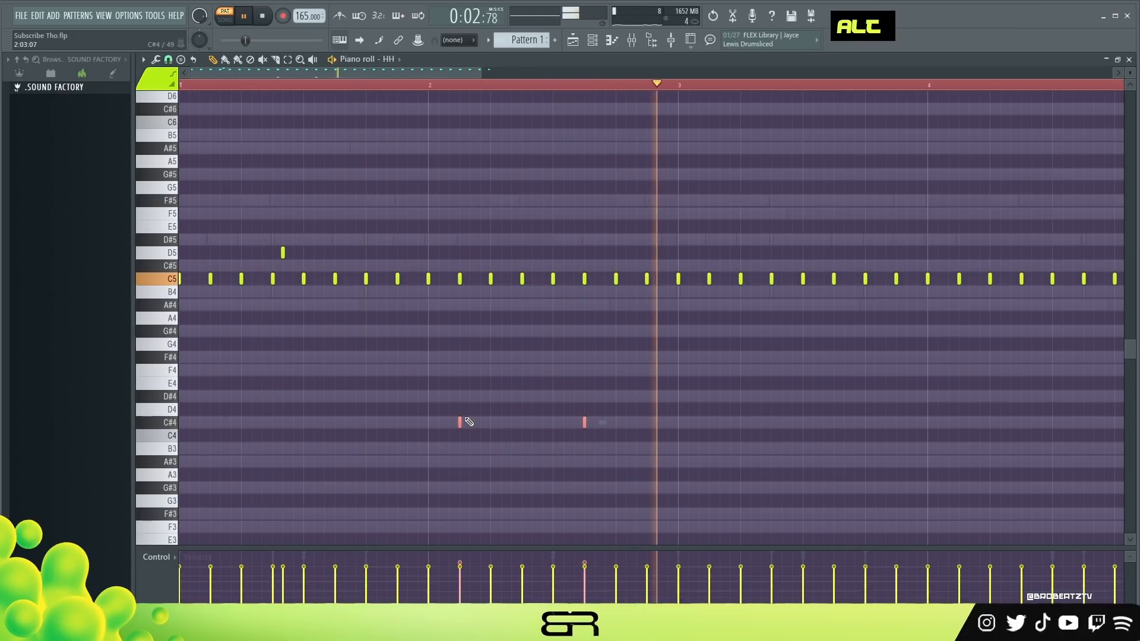
key("space")
key("space")
right_click(520, 453)
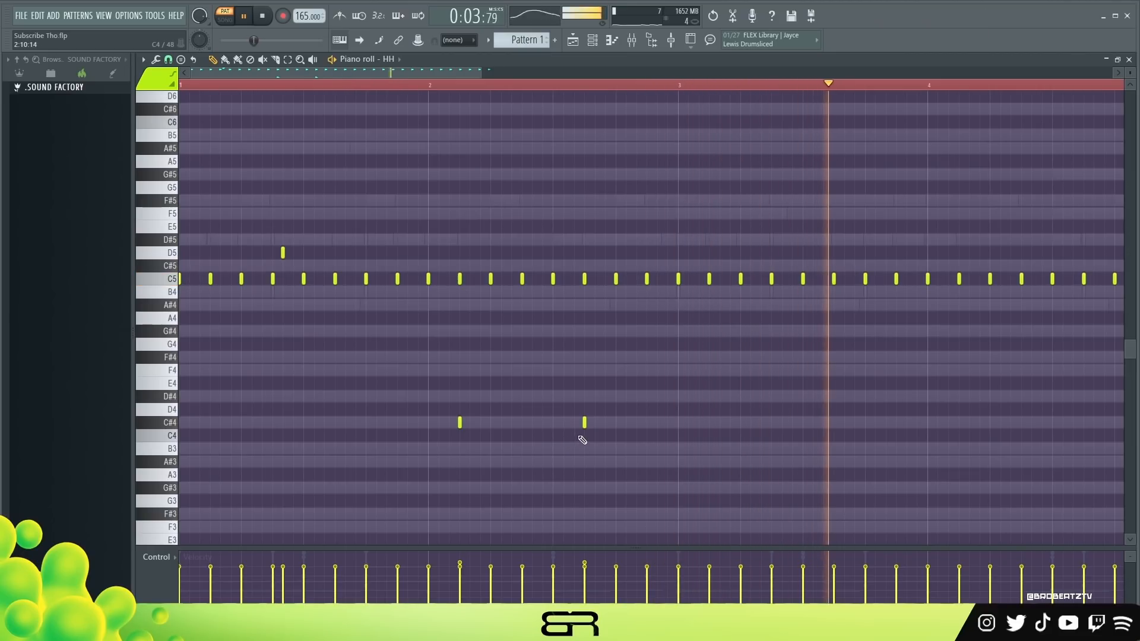
key("space")
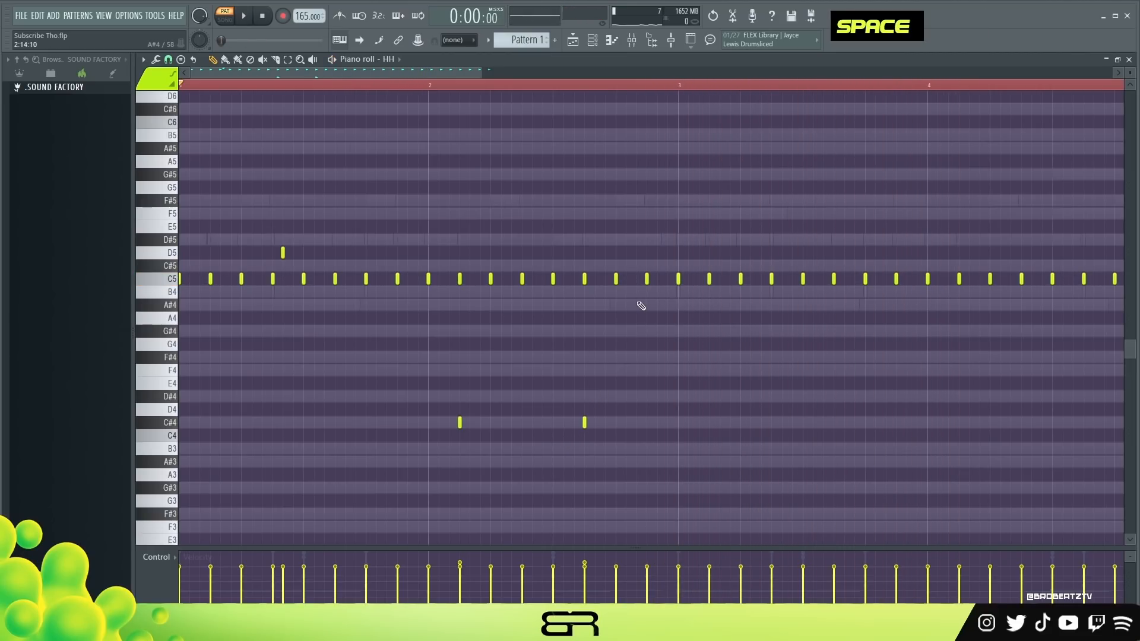
Step: Set the snap to 1/3 step and fill the first beat fraction of bar 3 with a rapid C5 hi-hat roll
left_click(169, 60)
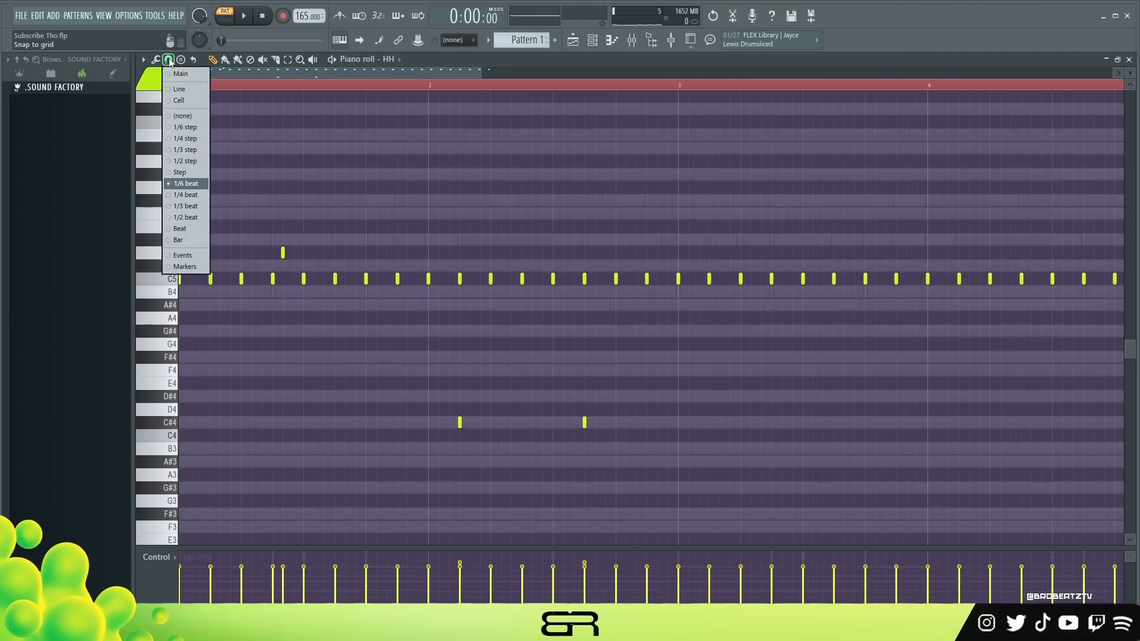
left_click(178, 151)
scroll(702, 95, "up", 3)
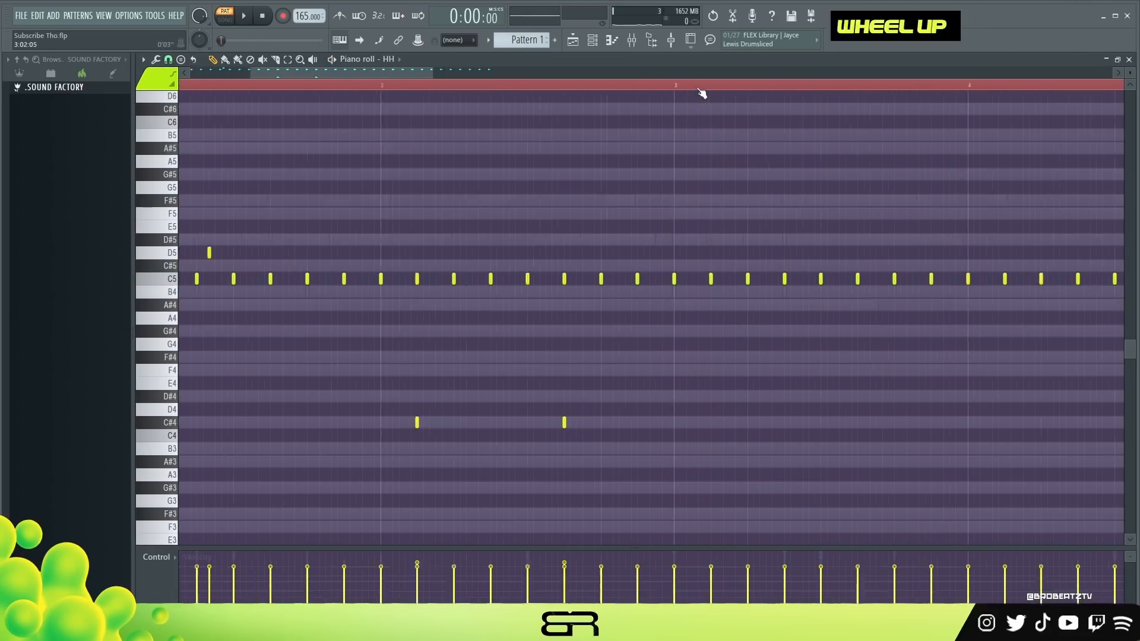
left_click(665, 279)
left_click(676, 279)
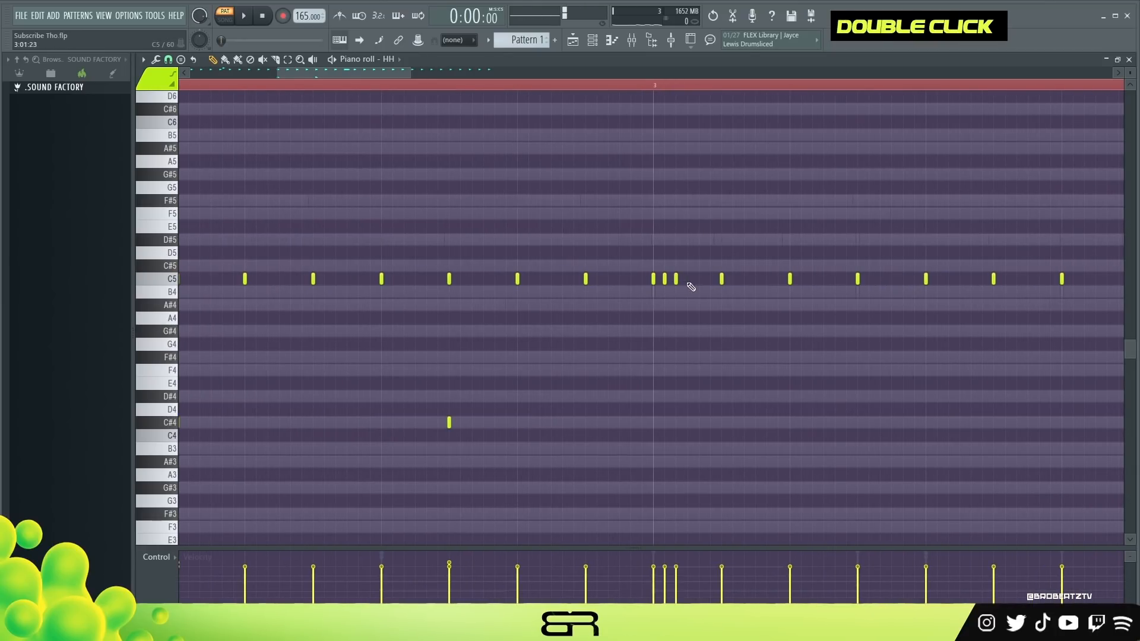
left_click_drag(643, 279, 689, 285)
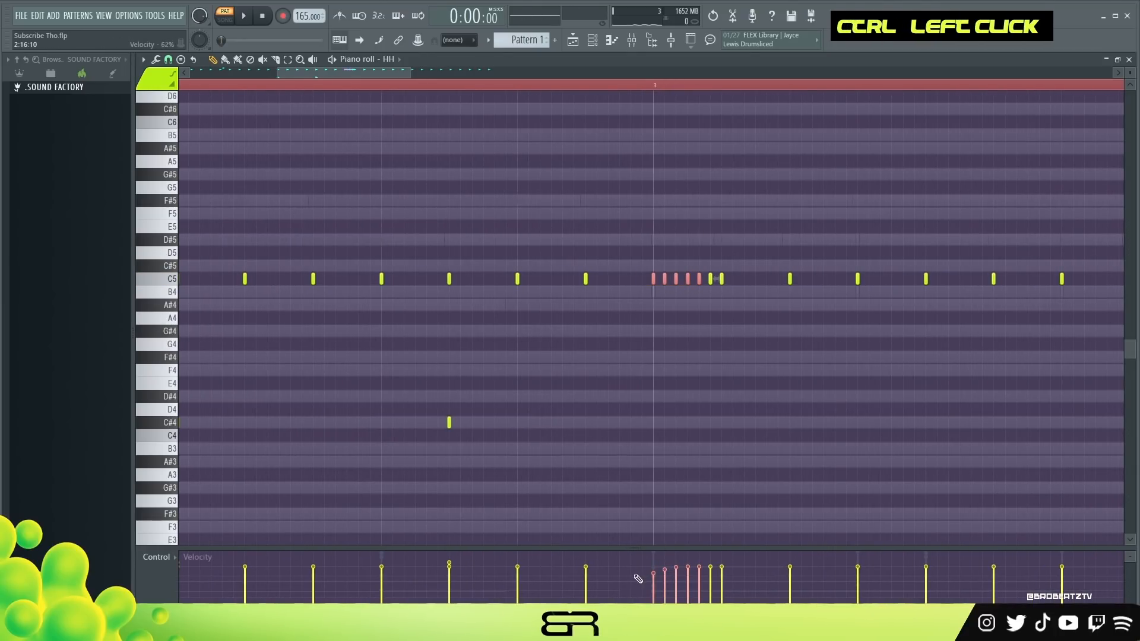
Step: Shape the velocities of the bar 3 hi-hat roll into a gentle rise up to the level of the surrounding hits
left_click_drag(720, 558, 653, 380)
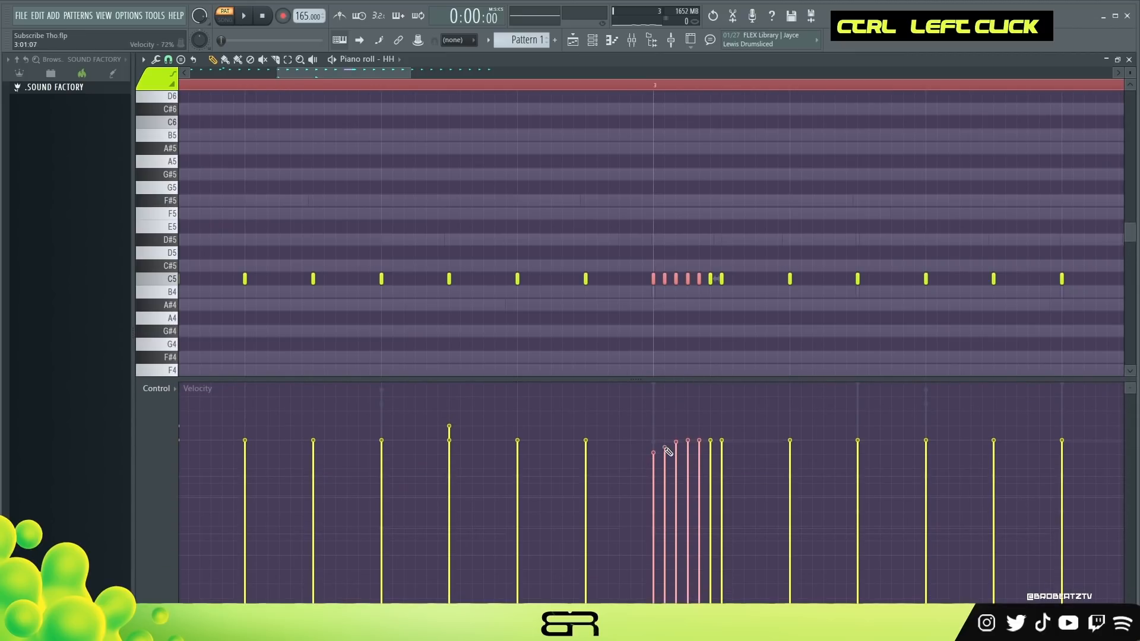
right_click(655, 456)
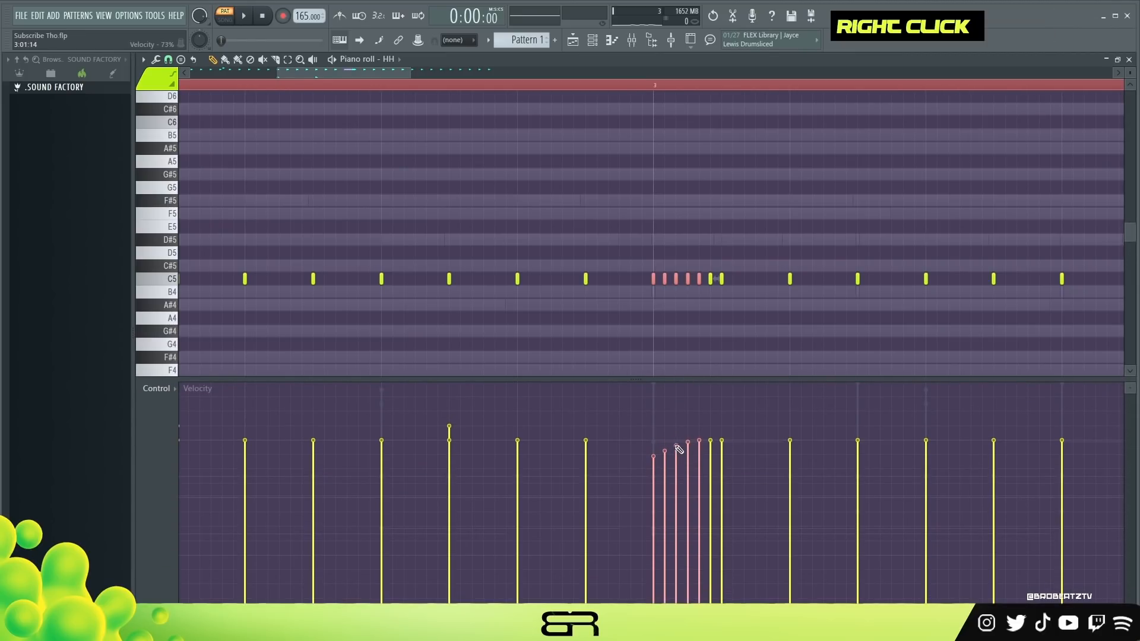
left_click(629, 196, "ctrl")
left_click_drag(537, 388, 526, 551)
scroll(388, 89, "down", 5)
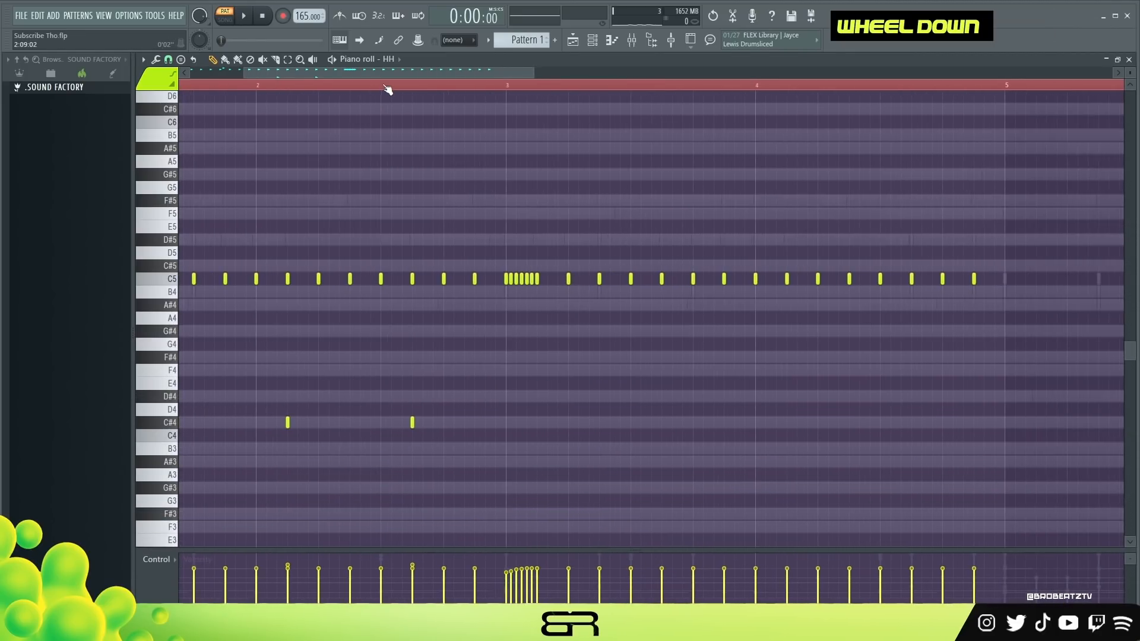
Step: Set the snap to 1/6 beat, add a C5 hi-hat just after beat 4 of bar 3, and play the pattern back
left_click(168, 59)
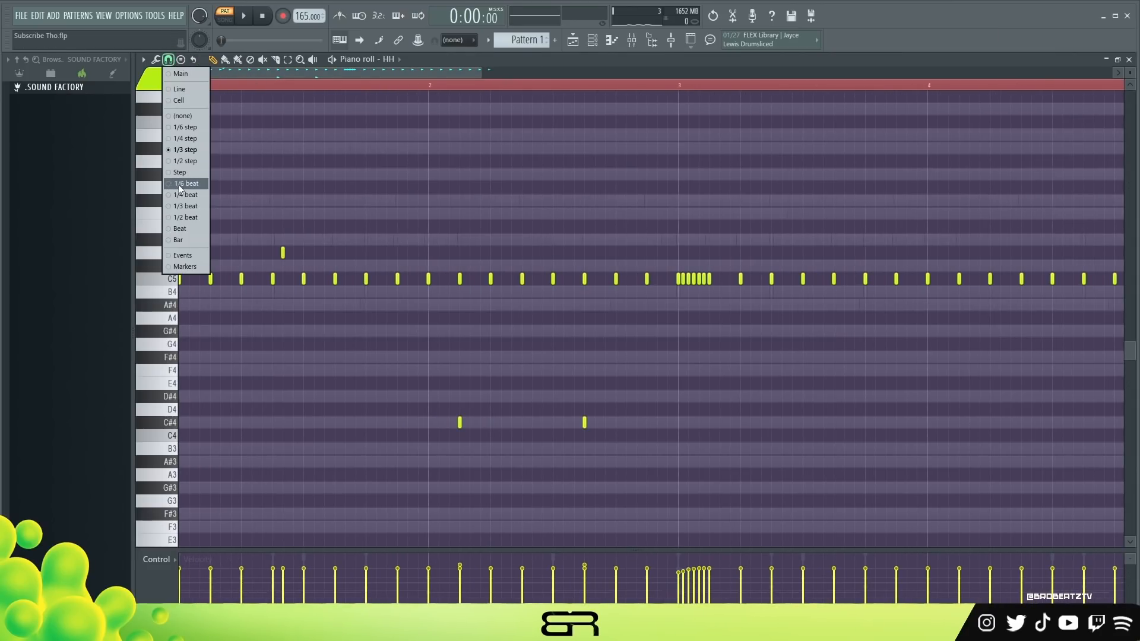
right_click(173, 150)
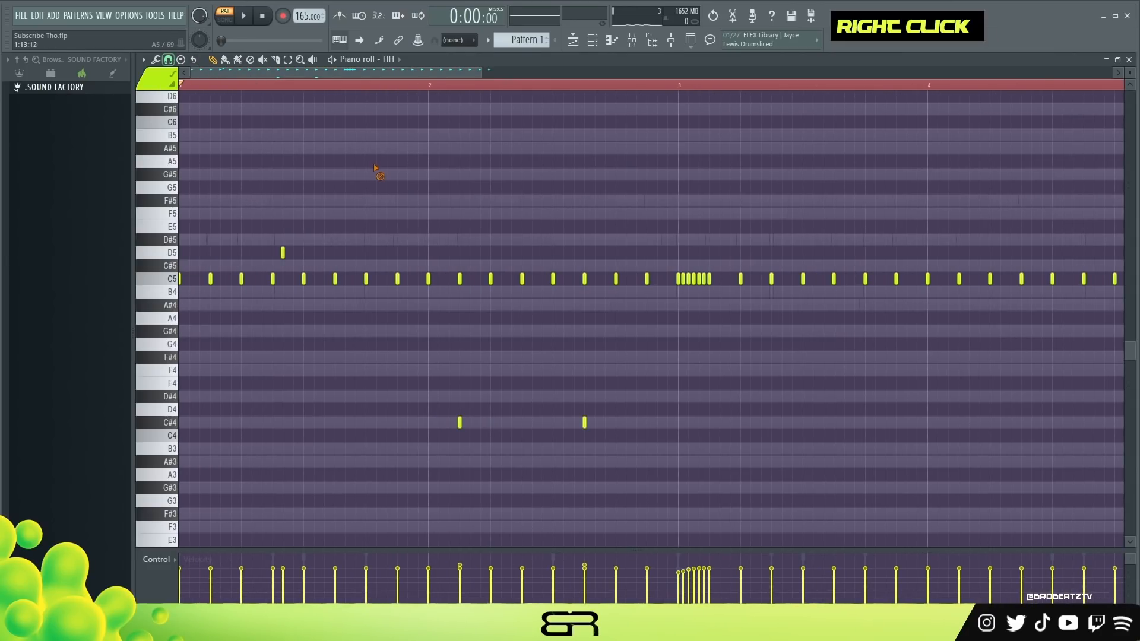
scroll(420, 89, "down", 2)
key("space")
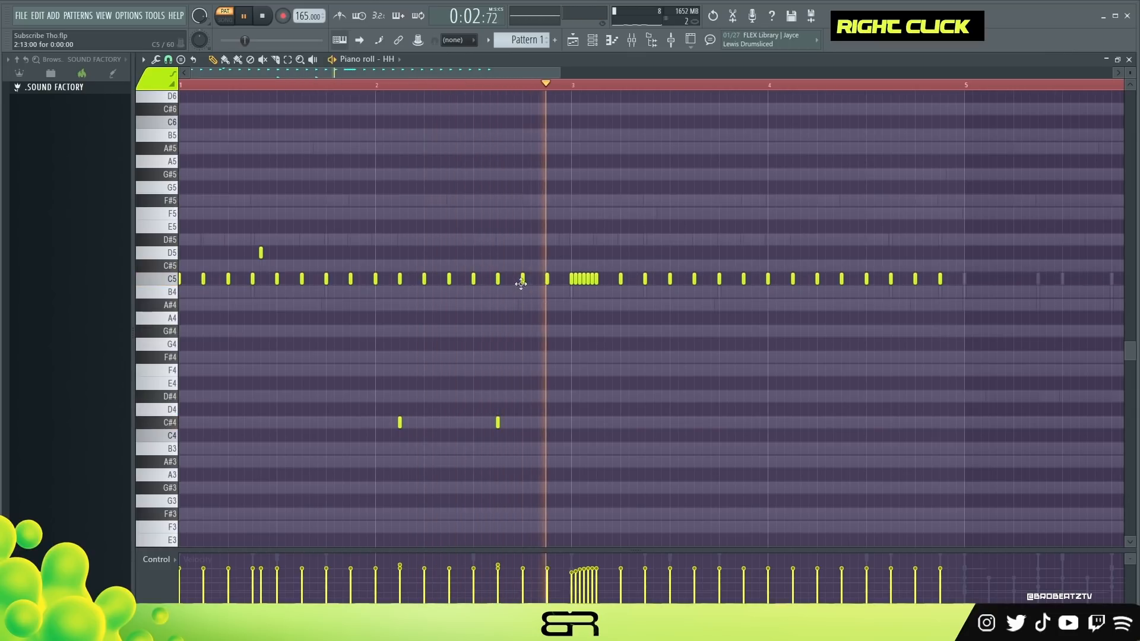
key("space")
key("space")
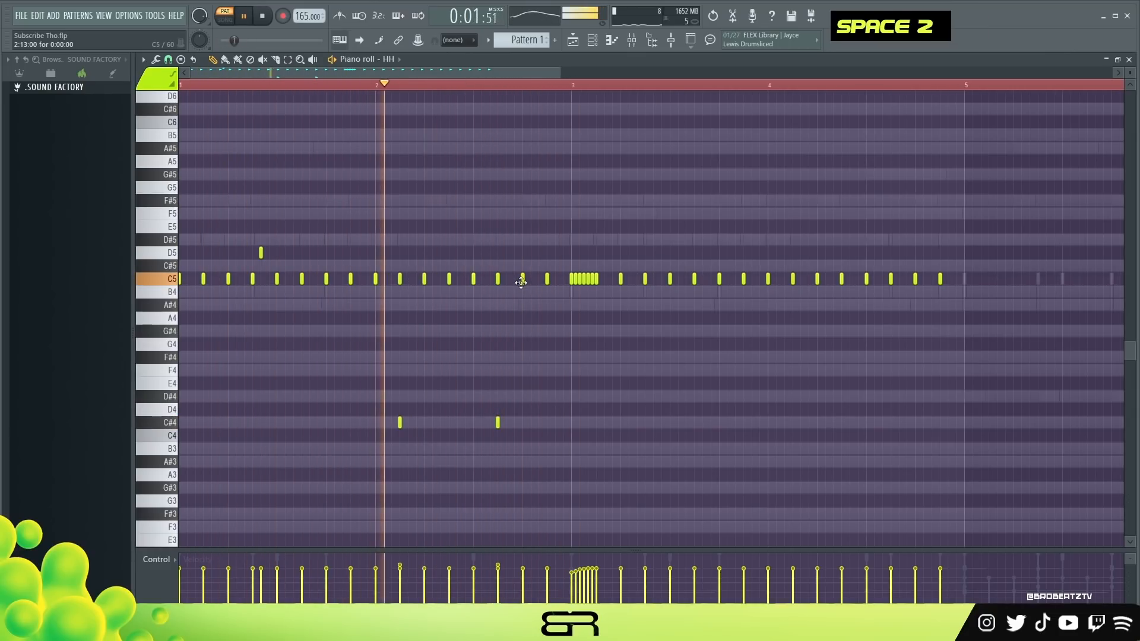
left_click(727, 279, "ctrl")
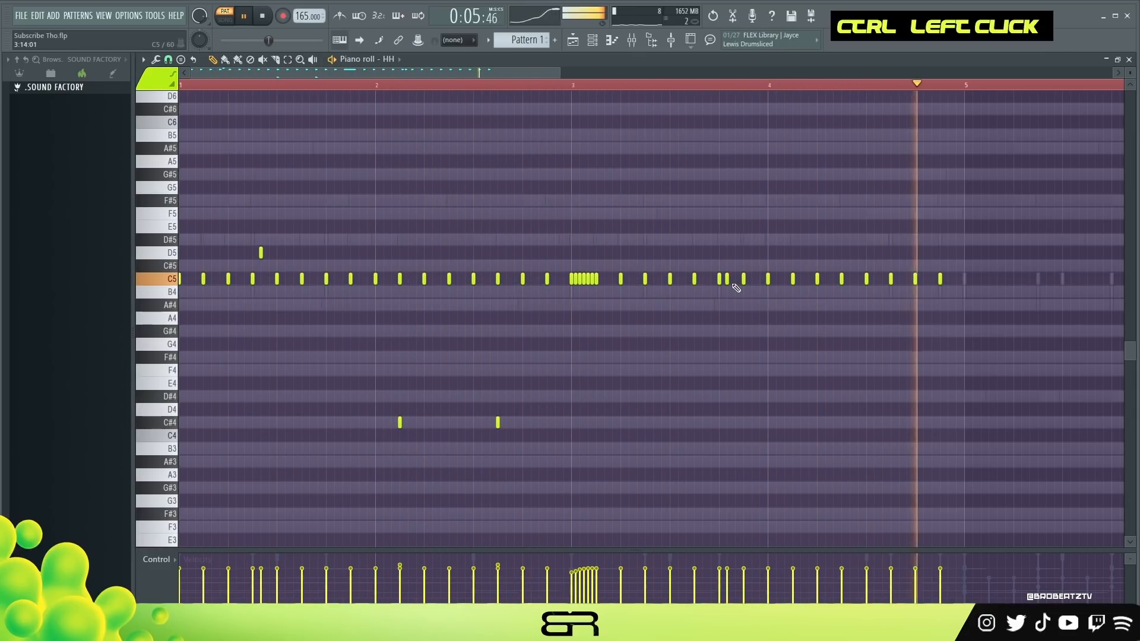
key("space")
key("space")
Step: Move the bar 4 hi-hats on steps 5 and 7 down to F#4 and play the pattern
left_click_drag(817, 270, 846, 282, "ctrl")
right_click(825, 307)
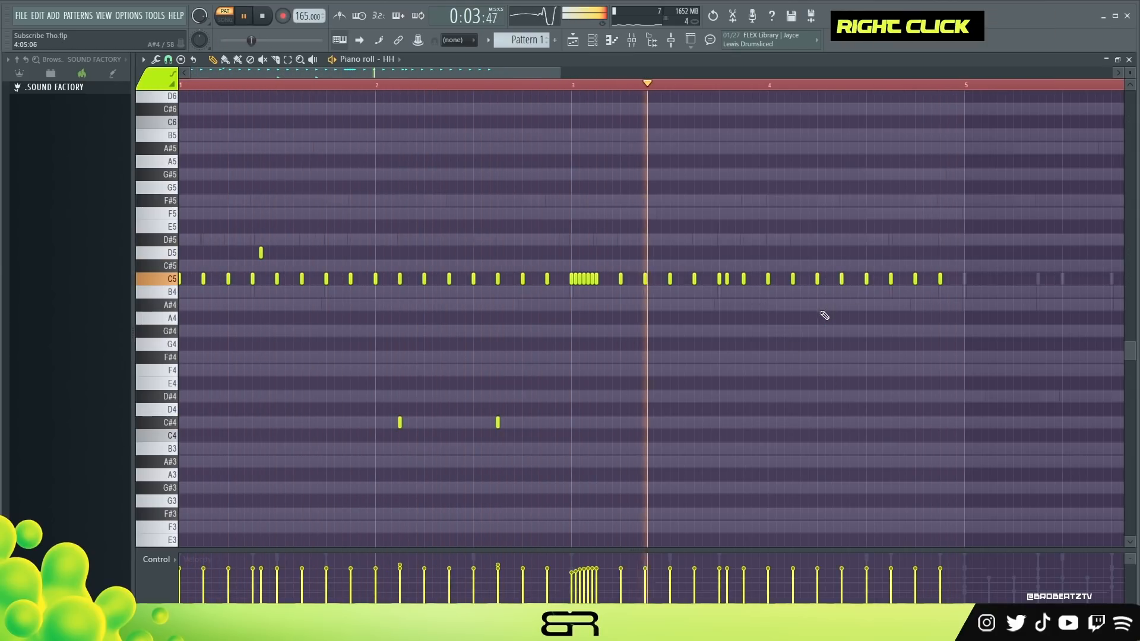
key("space")
left_click_drag(806, 260, 855, 283, "ctrl")
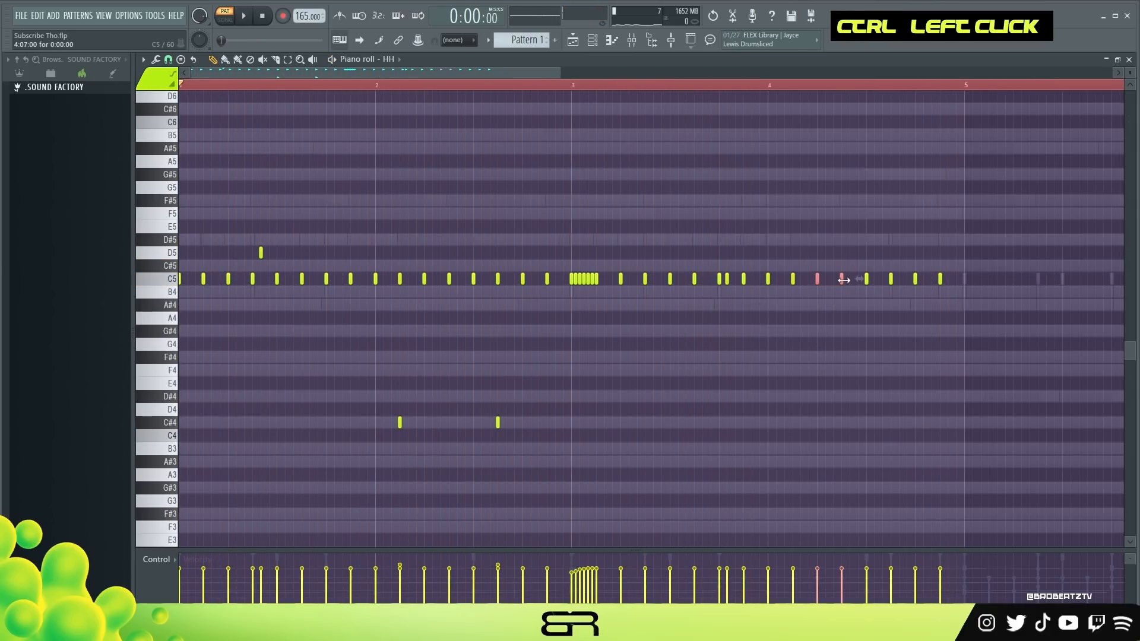
right_click(832, 404)
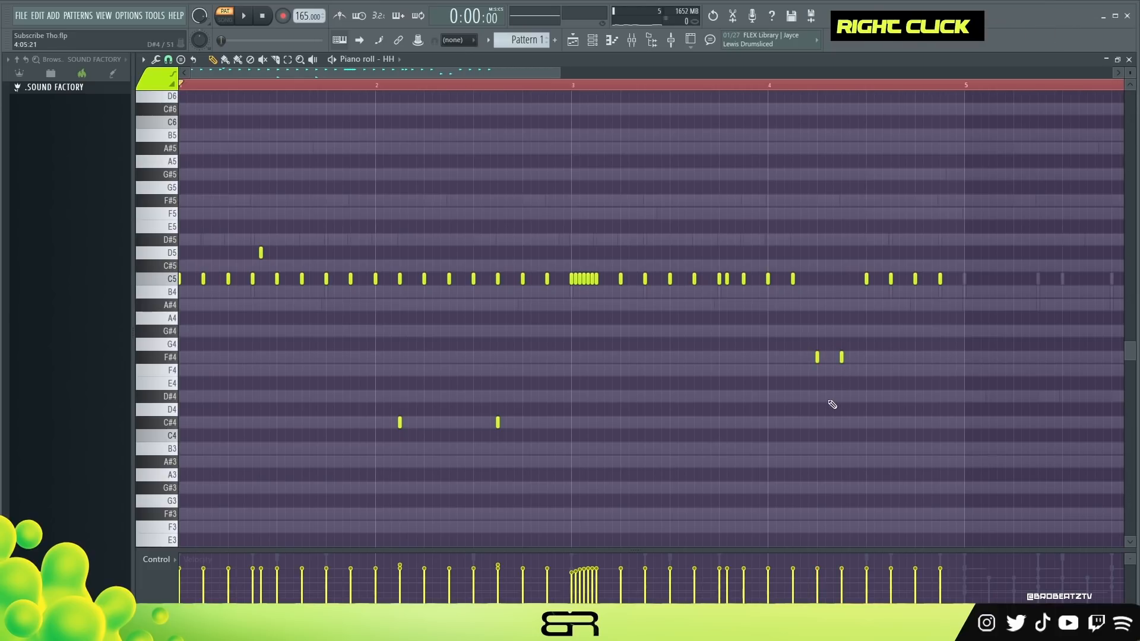
key("space")
Step: Raise the velocity of the two F#4 hi-hats in bar 4 and play back from late in bar 3
left_click_drag(803, 338, 859, 415, "ctrl")
scroll(774, 168, "up", 2, "alt")
left_click(718, 86)
key("space")
key("space")
Step: Add a D#4 hi-hat just after bar 4's first F#4 hit and refill the C5 hits on steps 5 and 7
mouse_move(829, 272)
left_mouse_down("ctrl")
mouse_move(763, 292)
mouse_move(827, 291)
mouse_move(820, 280)
left_mouse_up("ctrl")
key("space")
key("shift+space")
Step: Slightly lower the velocity of the F#4 and D#4 hi-hats in bar 4 and play the pattern back
left_click_drag(868, 313, 779, 401, "ctrl")
scroll(878, 300, "down", 2, "alt")
key("space")
key("space")
right_click(878, 326)
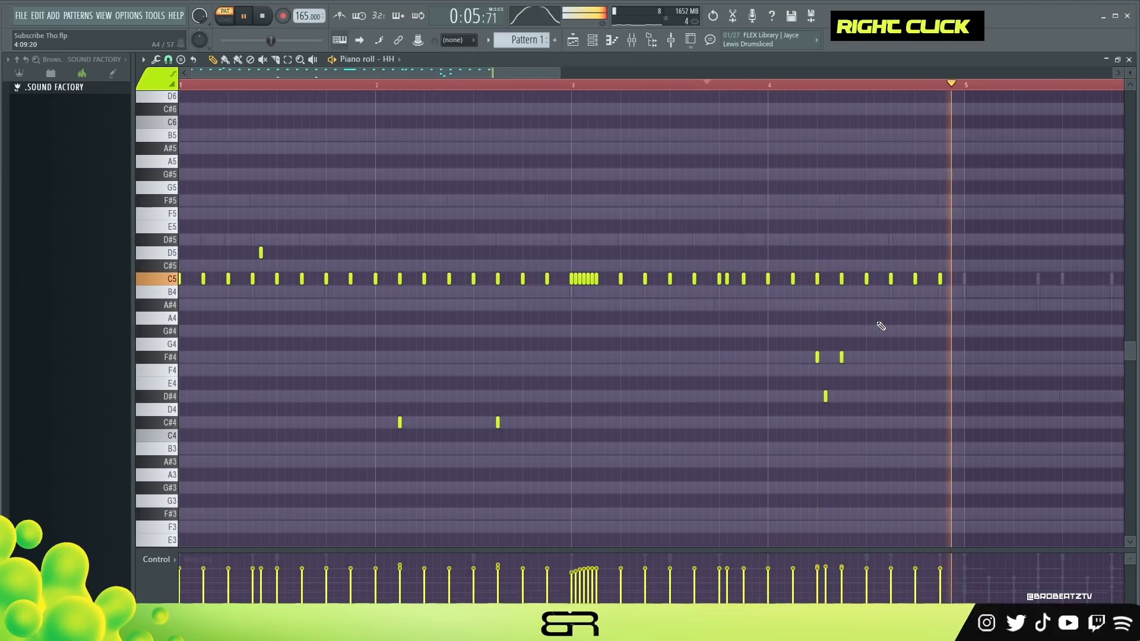
key("space")
key("space")
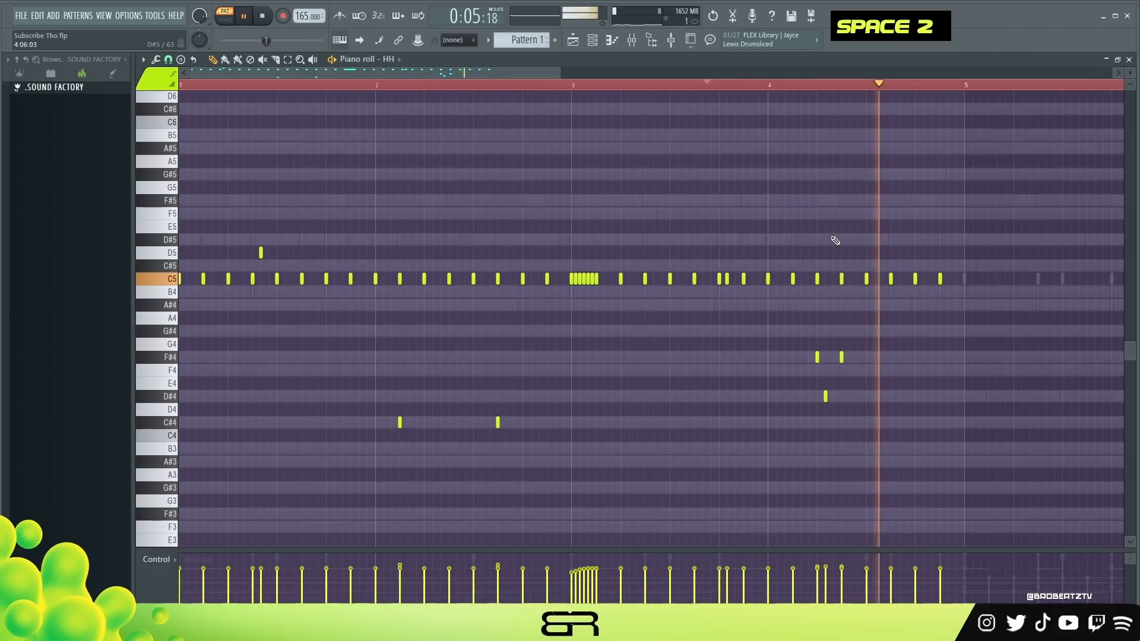
key("space")
key("space")
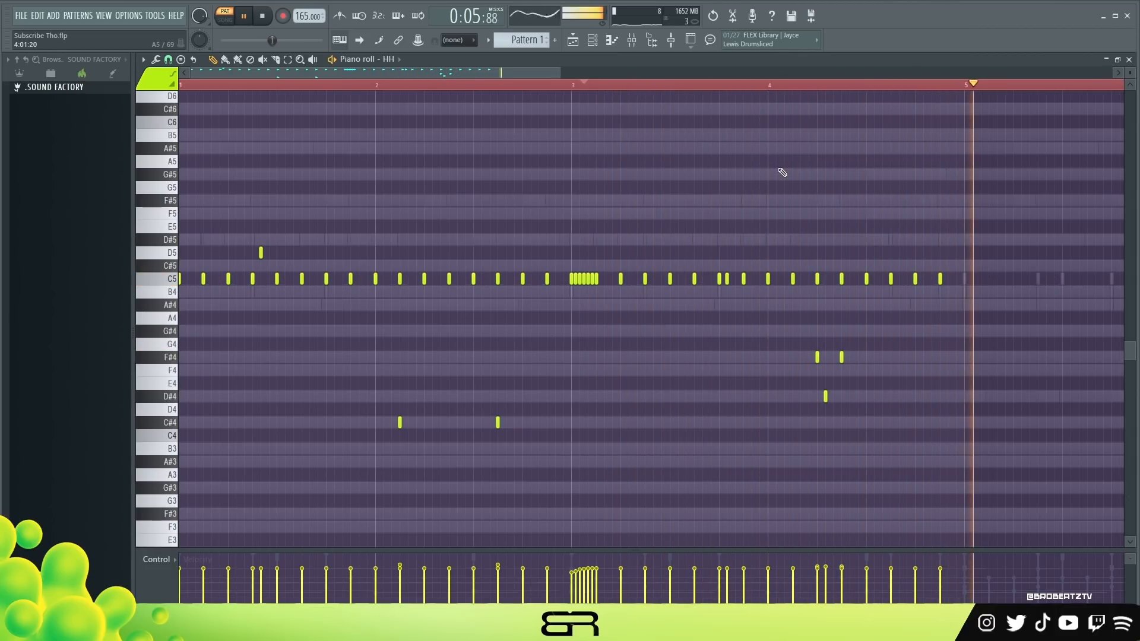
key("space")
Step: Duplicate the entire four-bar hi-hat pattern into bars 5 to 8
scroll(457, 100, "down", 2)
key("ctrl+a")
left_click_drag(214, 280, 687, 287)
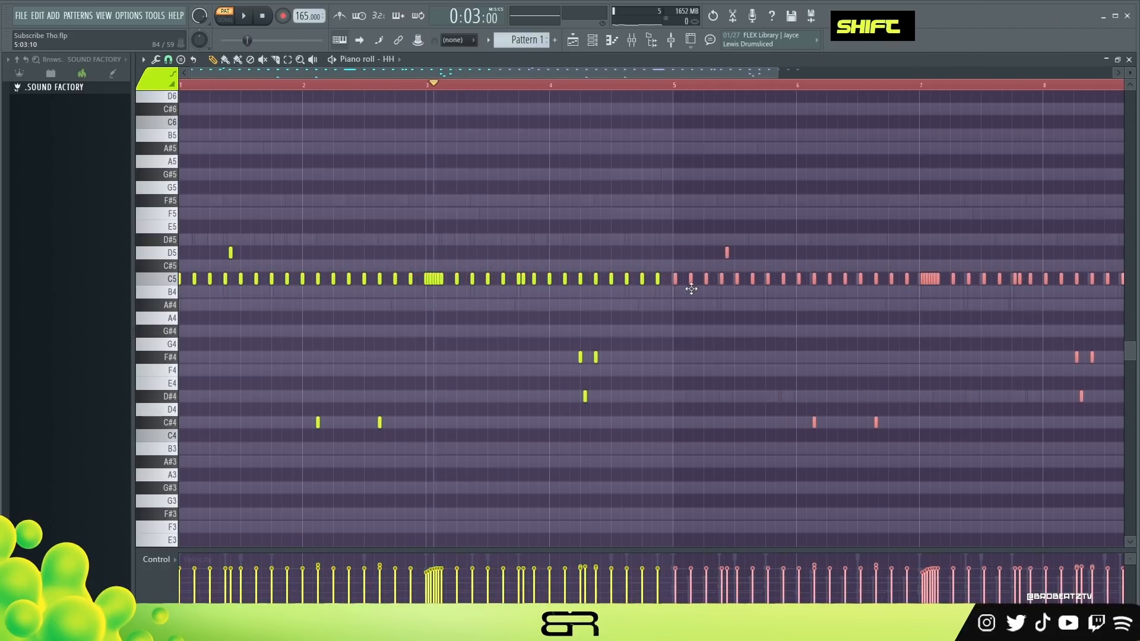
right_click(692, 315)
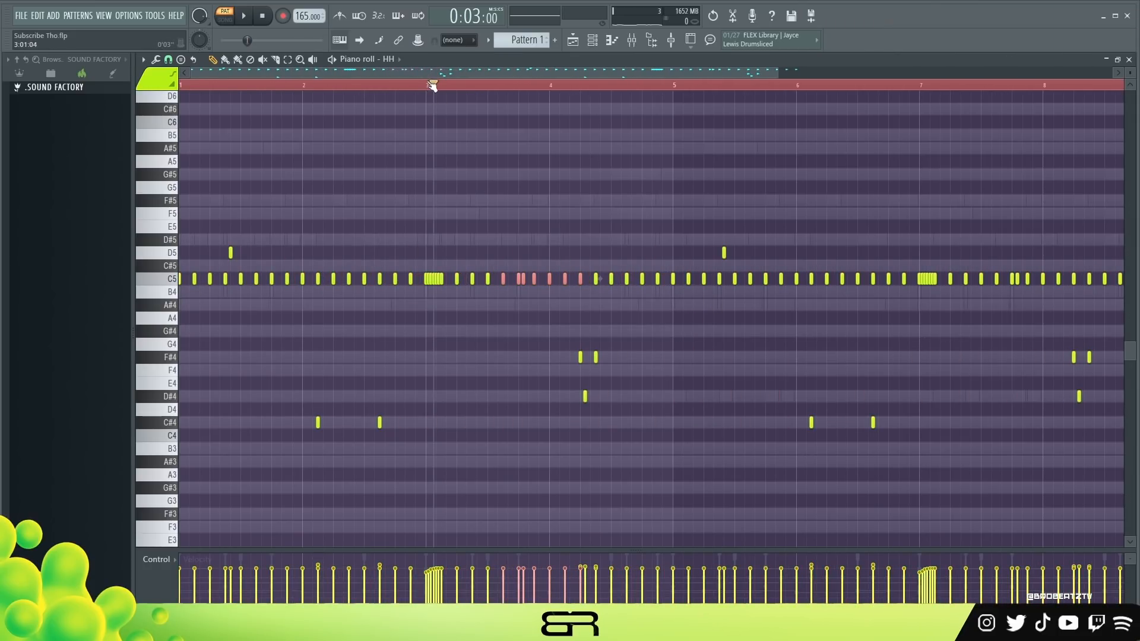
scroll(432, 88, "down", 2)
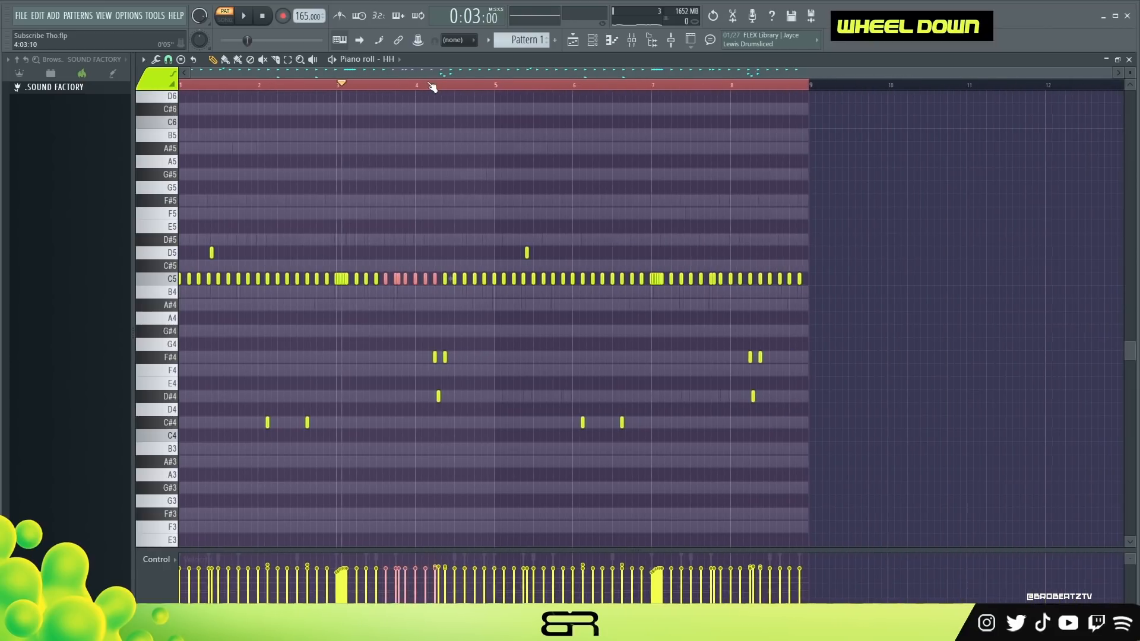
scroll(490, 89, "up", 2)
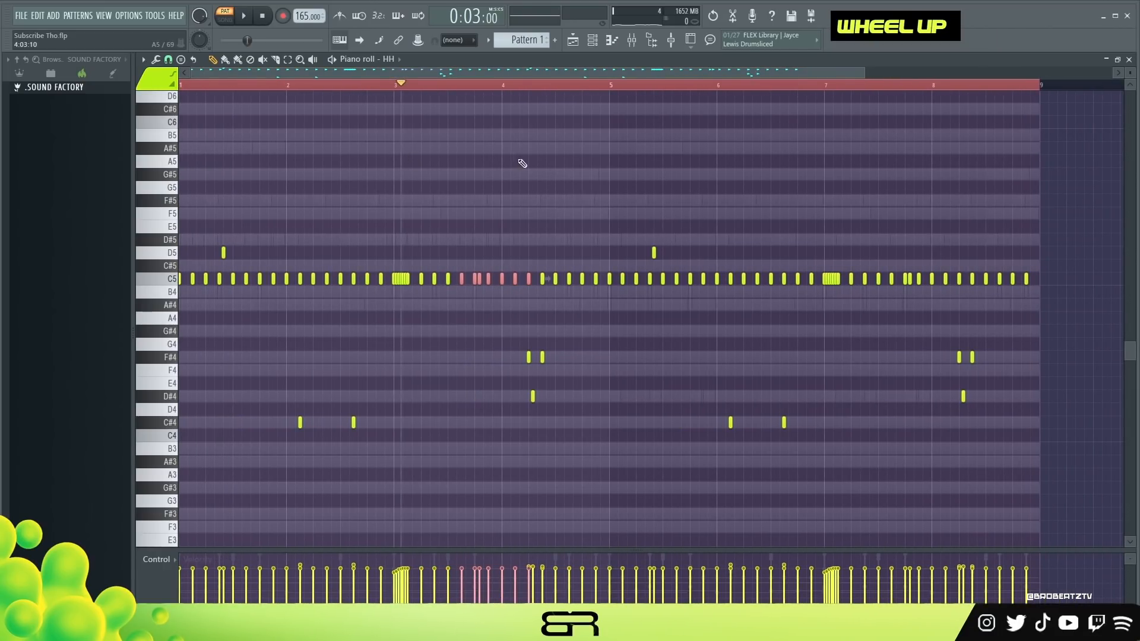
right_click(570, 221)
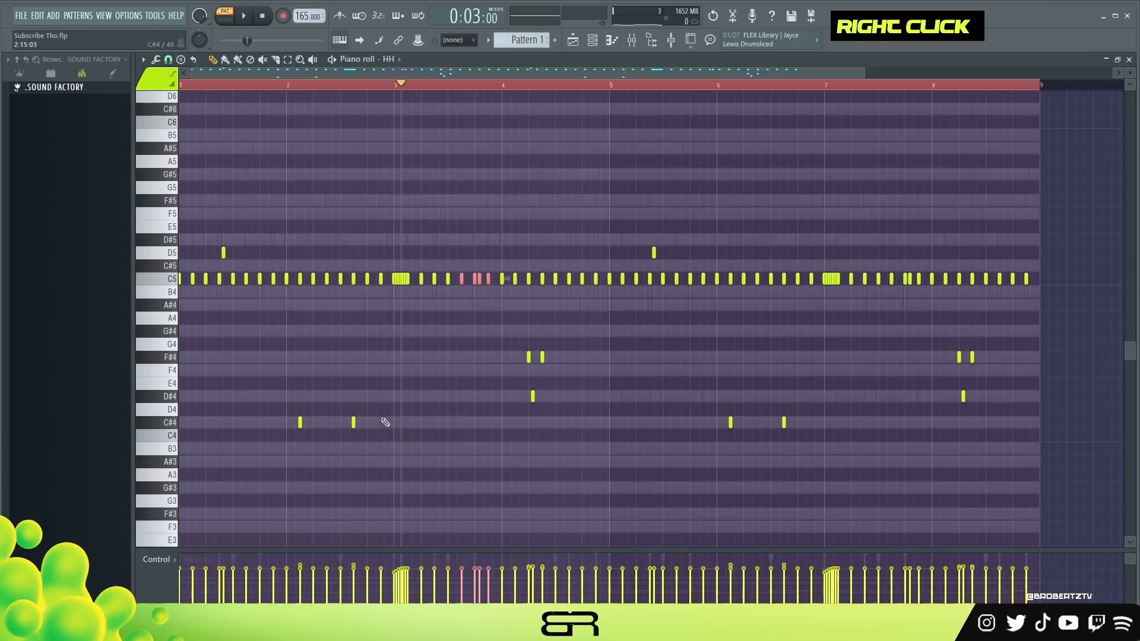
left_click_drag(257, 327, 294, 355)
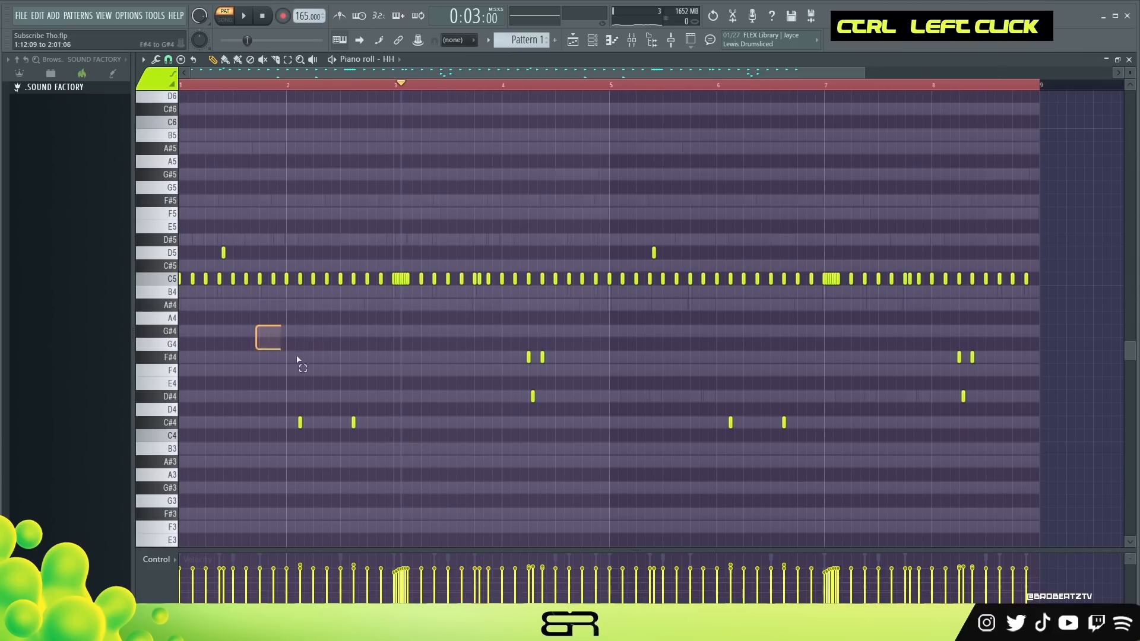
right_click(567, 318)
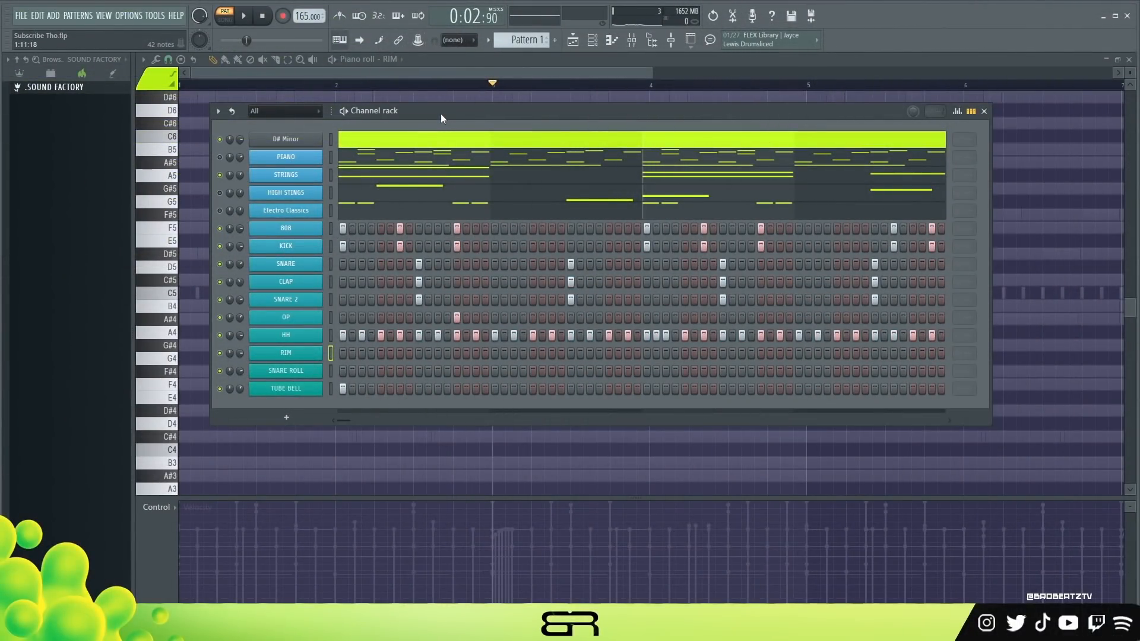
Step: Set the snap to 1/3 beat for the RIM channel and place C5 rim hits on steps 1 and 5 of bar 2
key("F6")
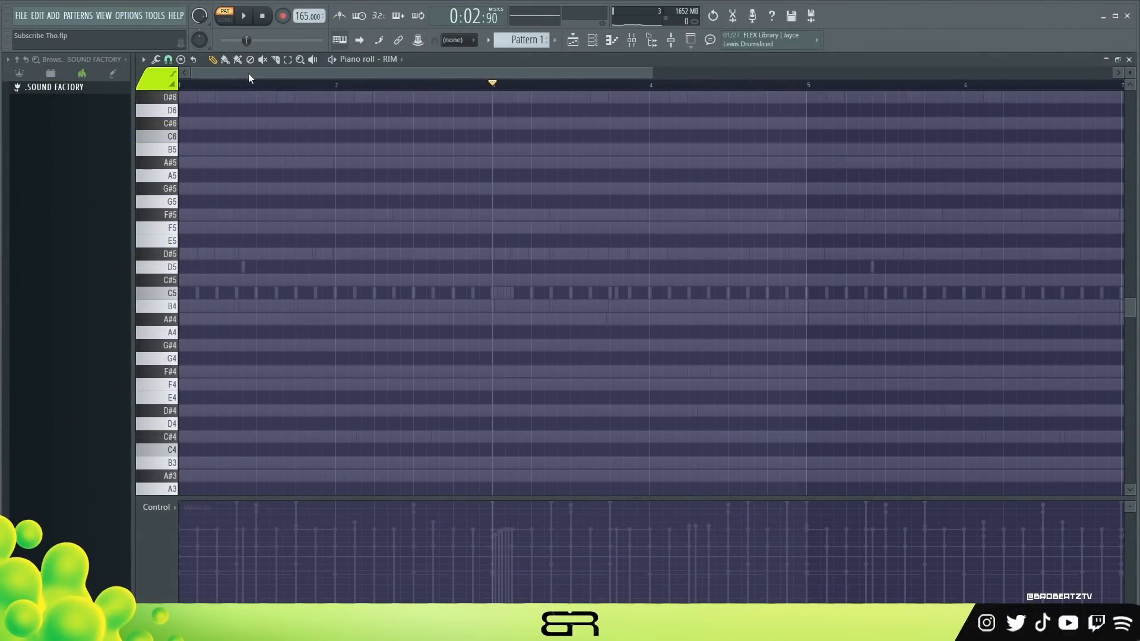
left_click(168, 60)
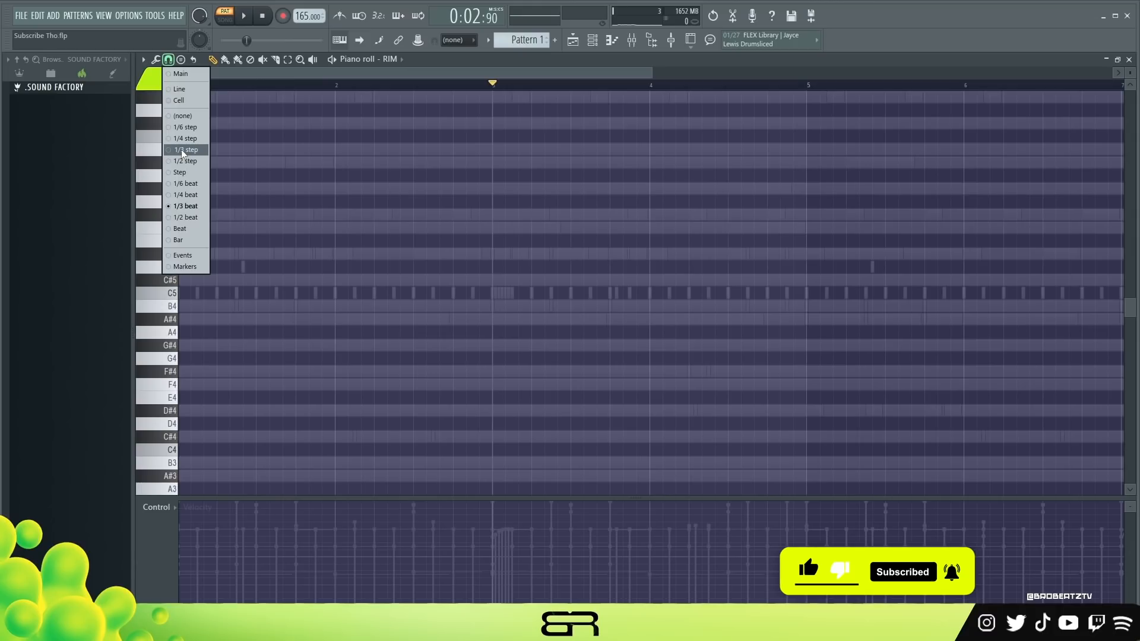
left_click(176, 205)
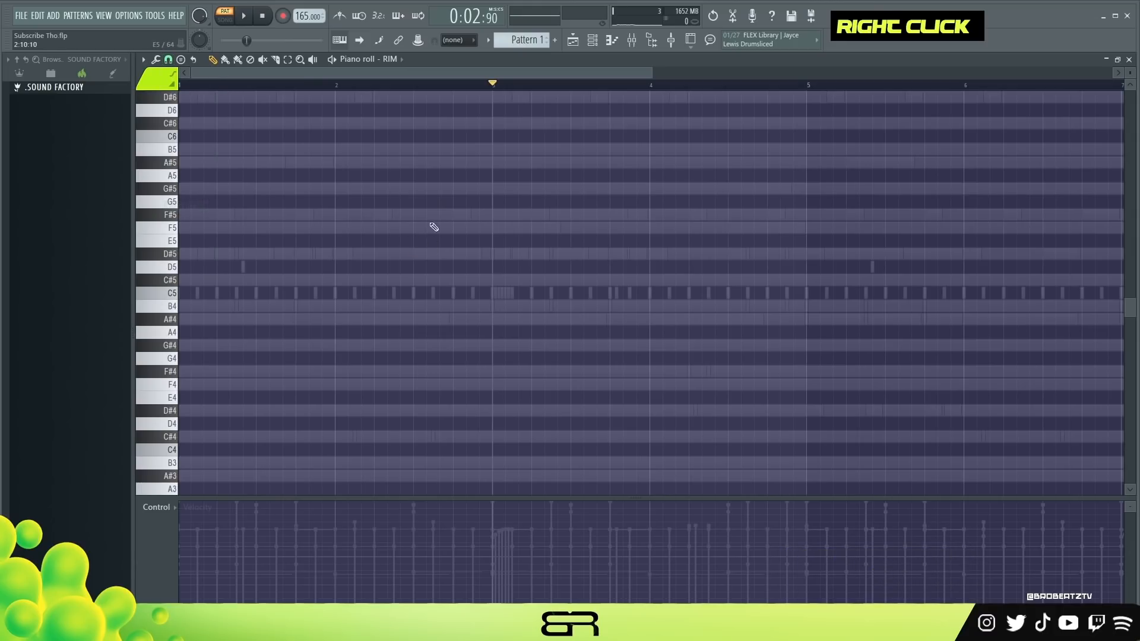
left_click(611, 42)
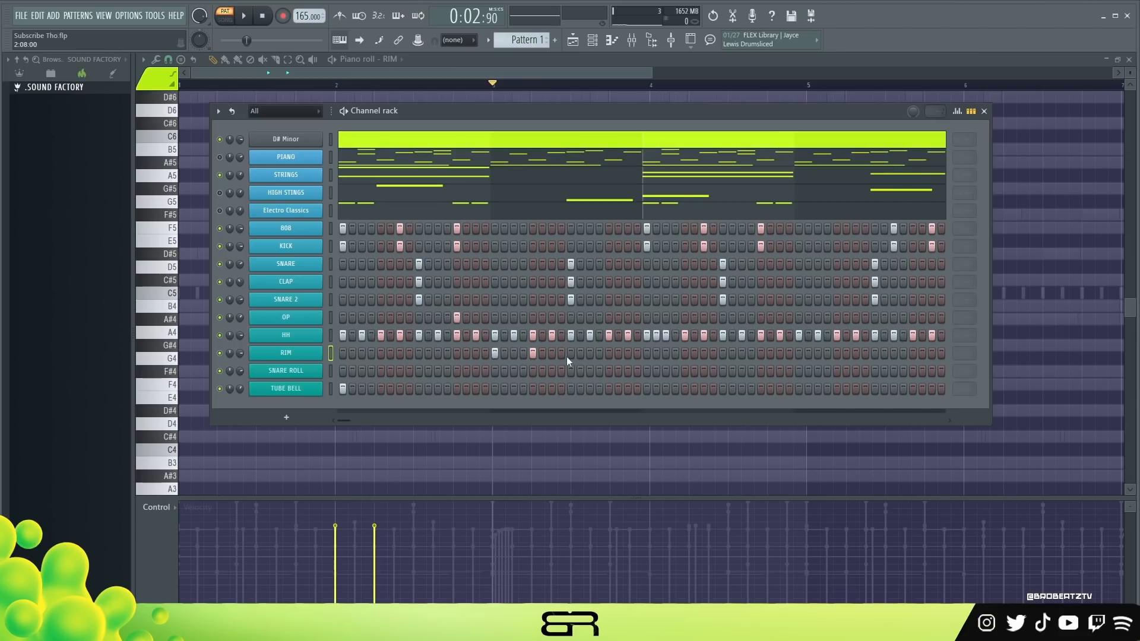
Step: Try the rim with only the step 5 hit of bar 2 by removing the step 1 hit and playing back
right_click(535, 354)
key("space")
key("space")
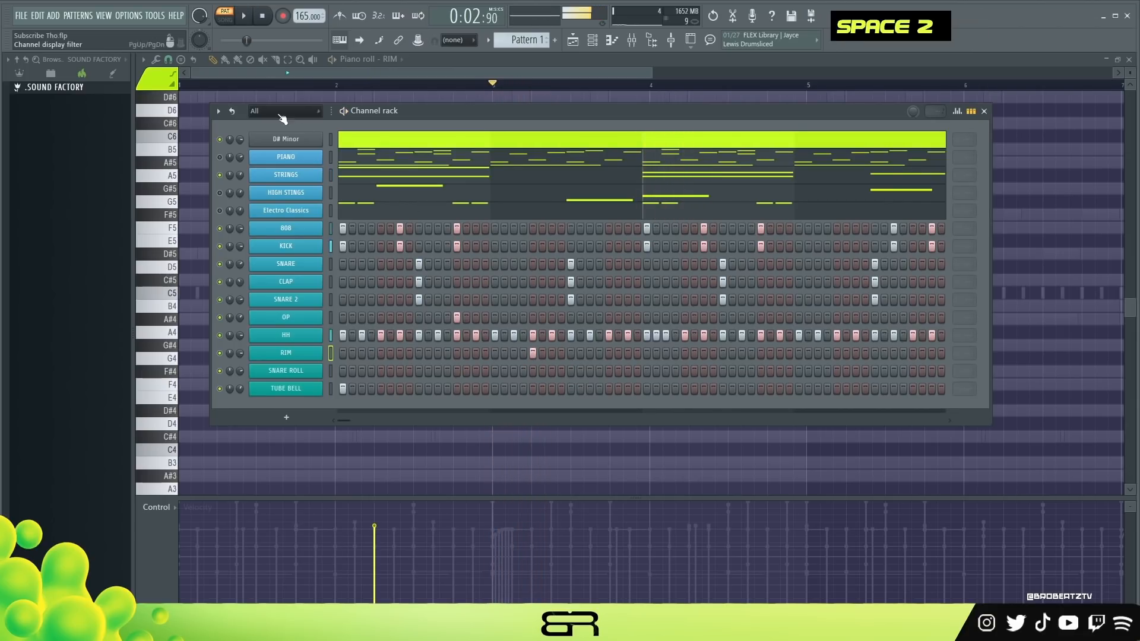
key("F6")
key("space")
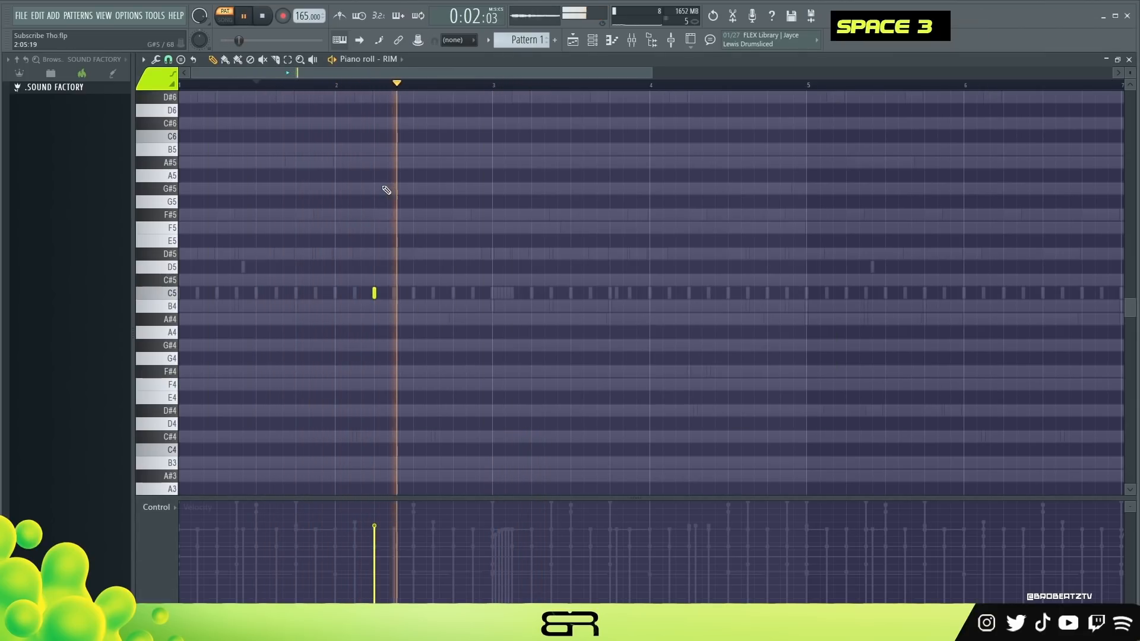
key("space")
Step: Place three C5 rim hits from the start of bar 2, spaced two 1/3-beat divisions apart, and delete the step 5 hit
scroll(359, 89, "up", 3)
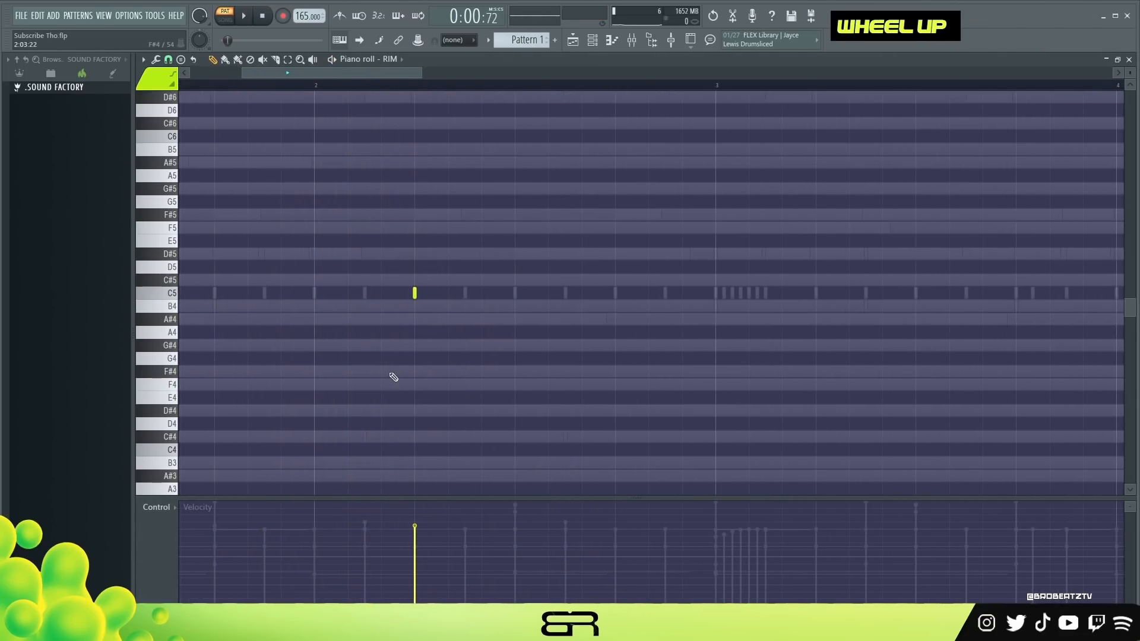
right_click(316, 292)
left_click(382, 293)
left_click(449, 293)
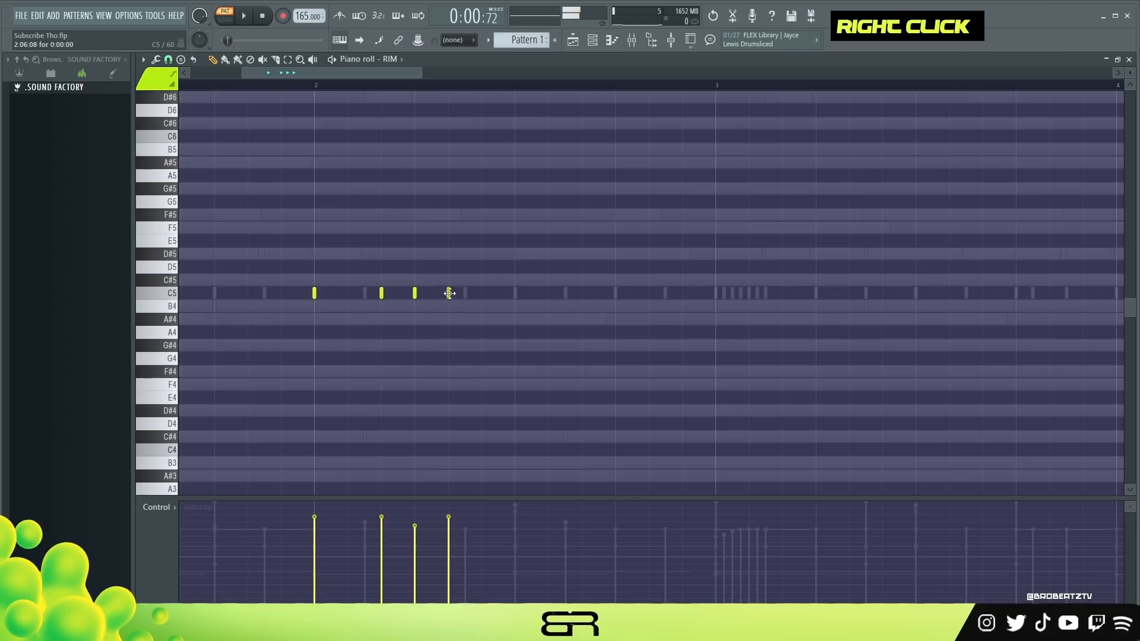
right_click(415, 293)
Step: Lower the first two rim velocities so the three hits rise in sequence, and play the pattern back
key("space")
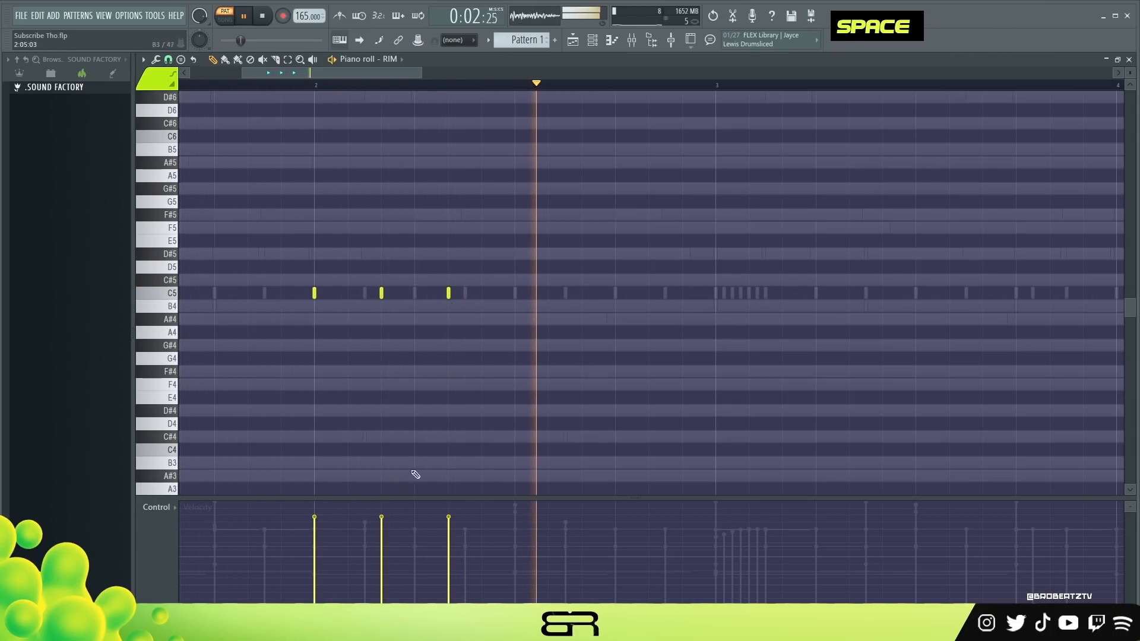
key("space")
left_click(315, 538)
key("space")
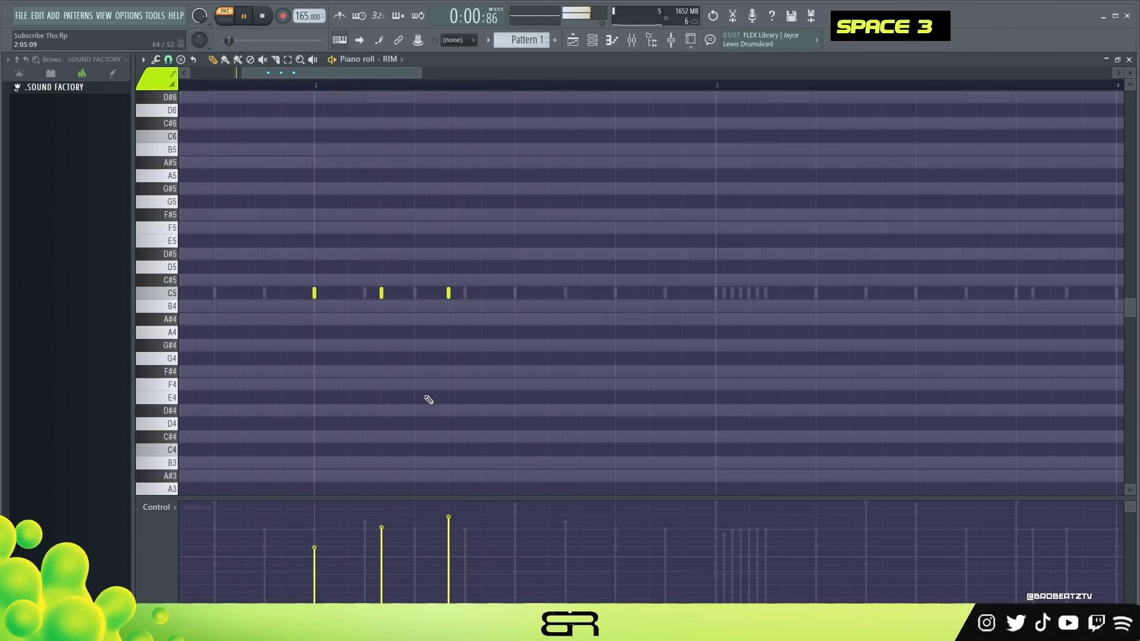
Step: Place six C5 rim hits spaced 1/3 beat apart, starting on step 9 of bar 8
scroll(379, 92, "down", 2)
scroll(380, 91, "down", 3)
key("space")
left_click_drag(409, 74, 631, 107)
left_click(832, 293)
scroll(811, 88, "up", 3)
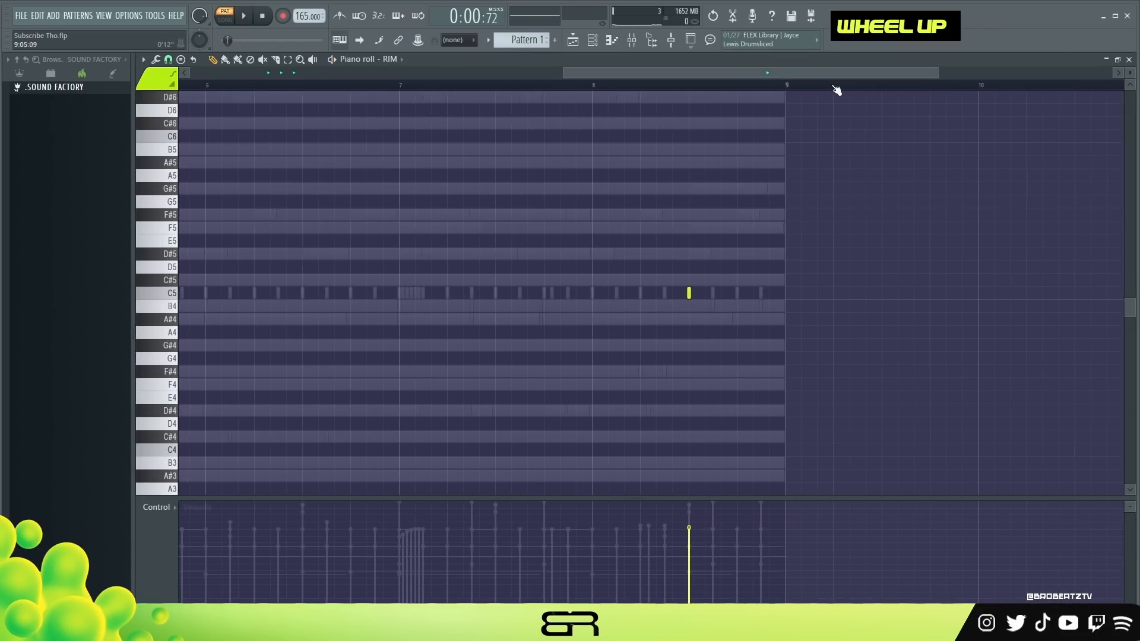
scroll(705, 76, "up", 2)
left_click(715, 293)
left_click(741, 293)
left_click(766, 293)
left_click(792, 293)
left_click(818, 293)
Step: Select the six rim hits in bar 8, play the pattern back and clear the selection
left_click_drag(893, 260, 663, 340)
key("space")
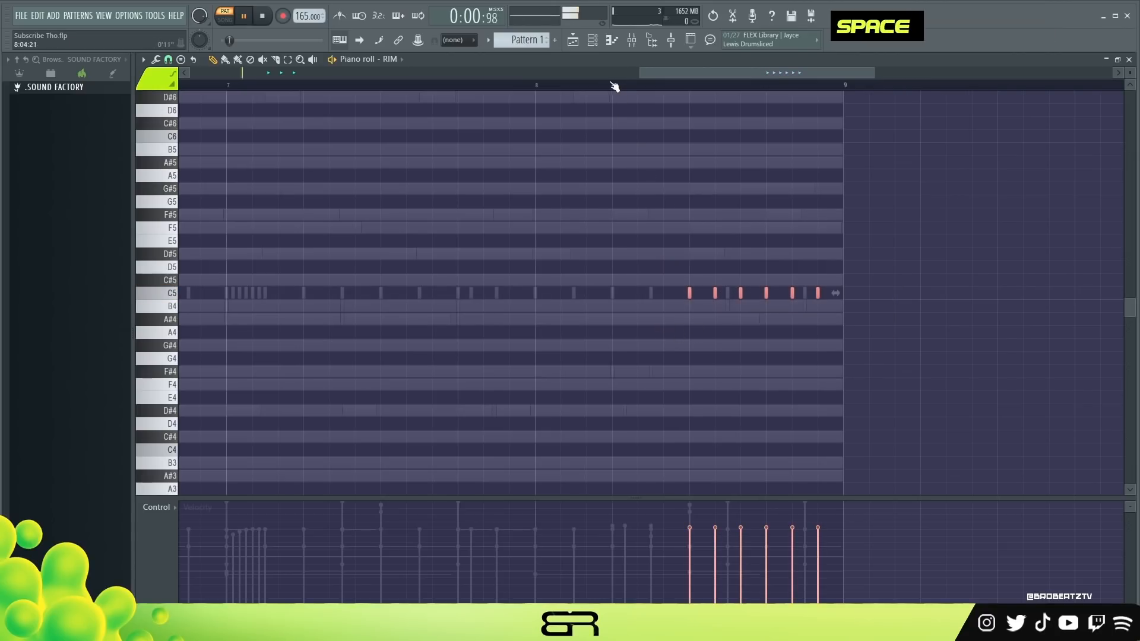
key("space")
scroll(643, 88, "down", 5)
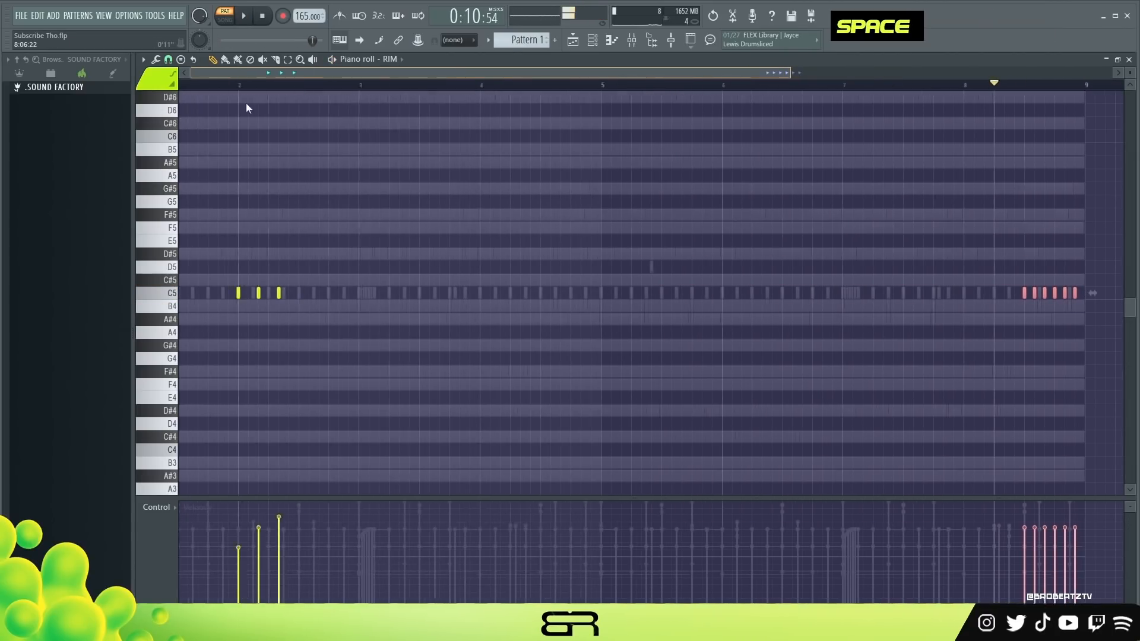
scroll(354, 75, "down", 2)
right_click(607, 176)
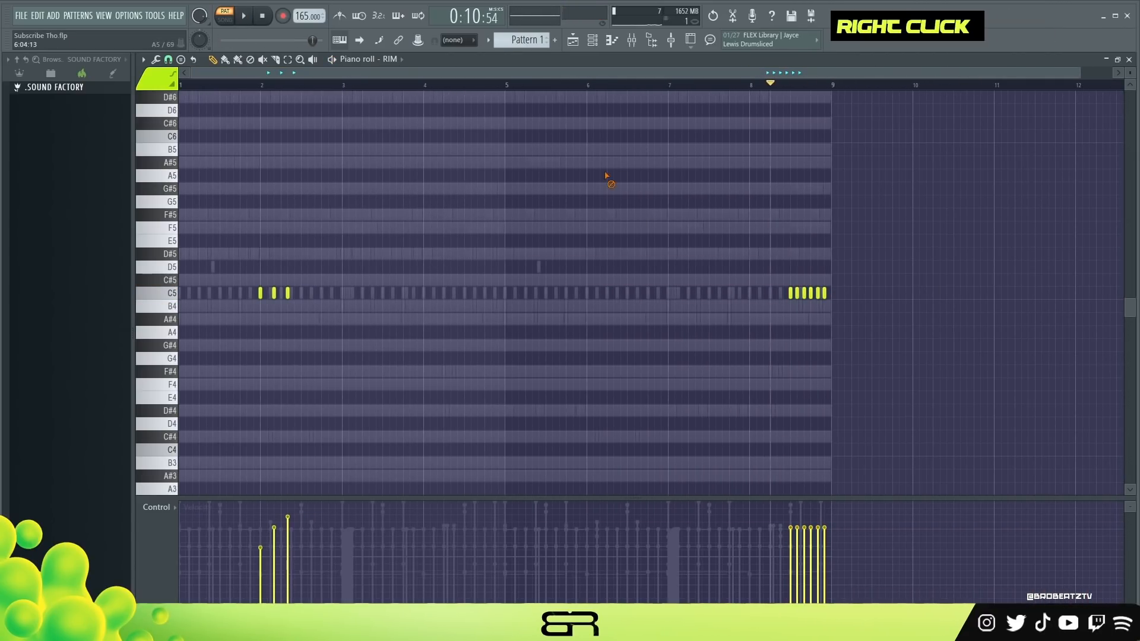
Step: Open the SNARE ROLL channel in the piano roll and set its snap to 1/2 beat
left_click(592, 39)
right_click(327, 370)
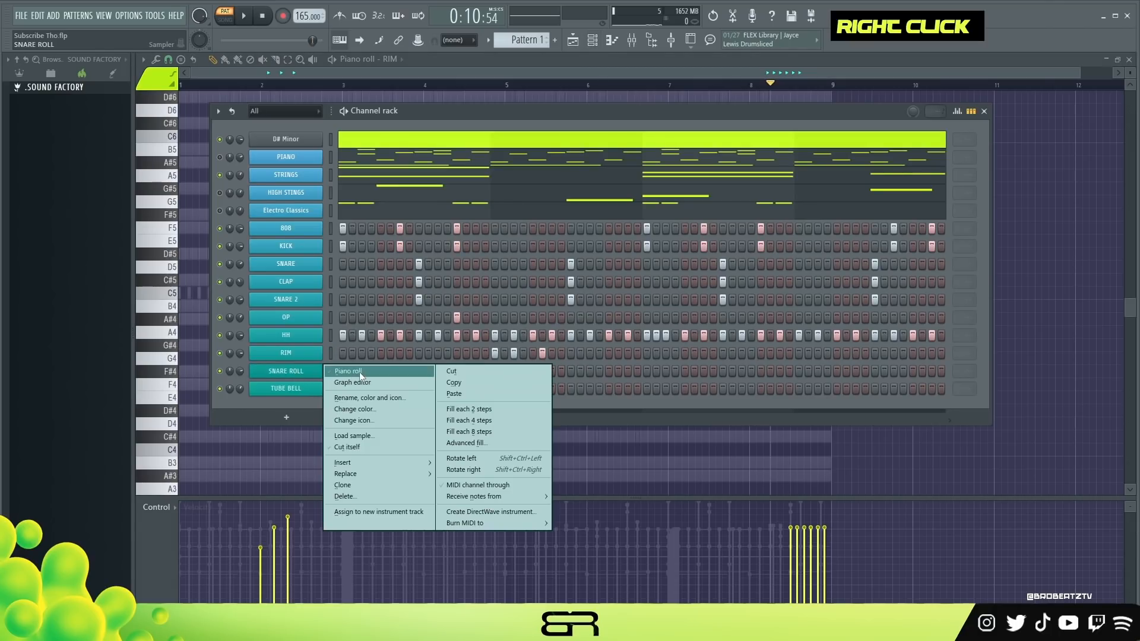
left_click(359, 372)
scroll(359, 73, "up", 4)
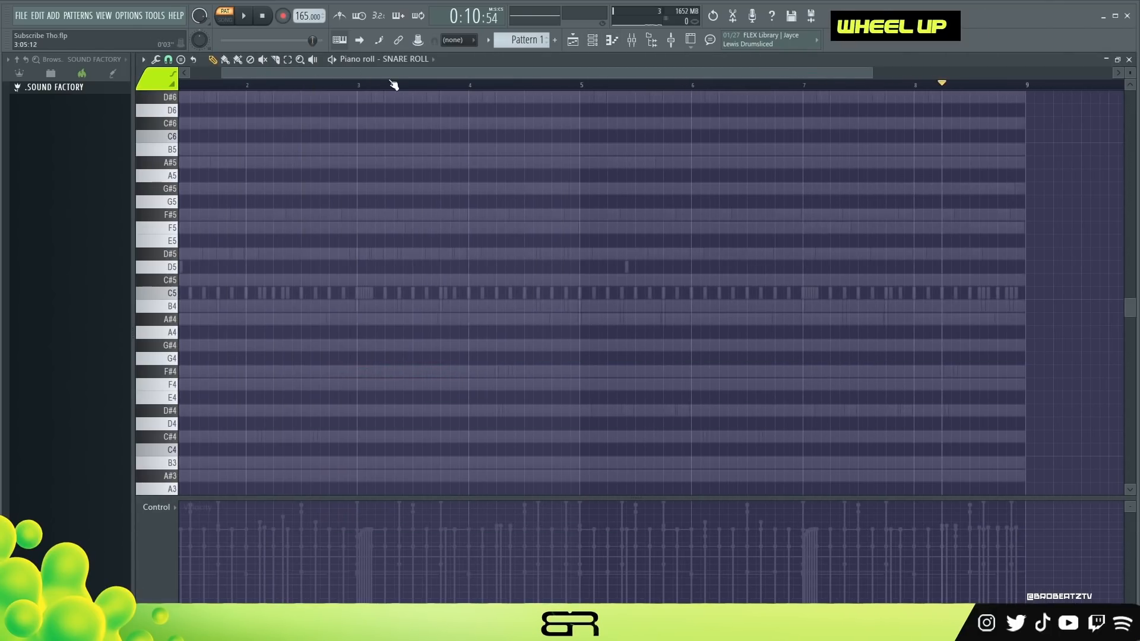
left_click_drag(414, 76, 319, 81)
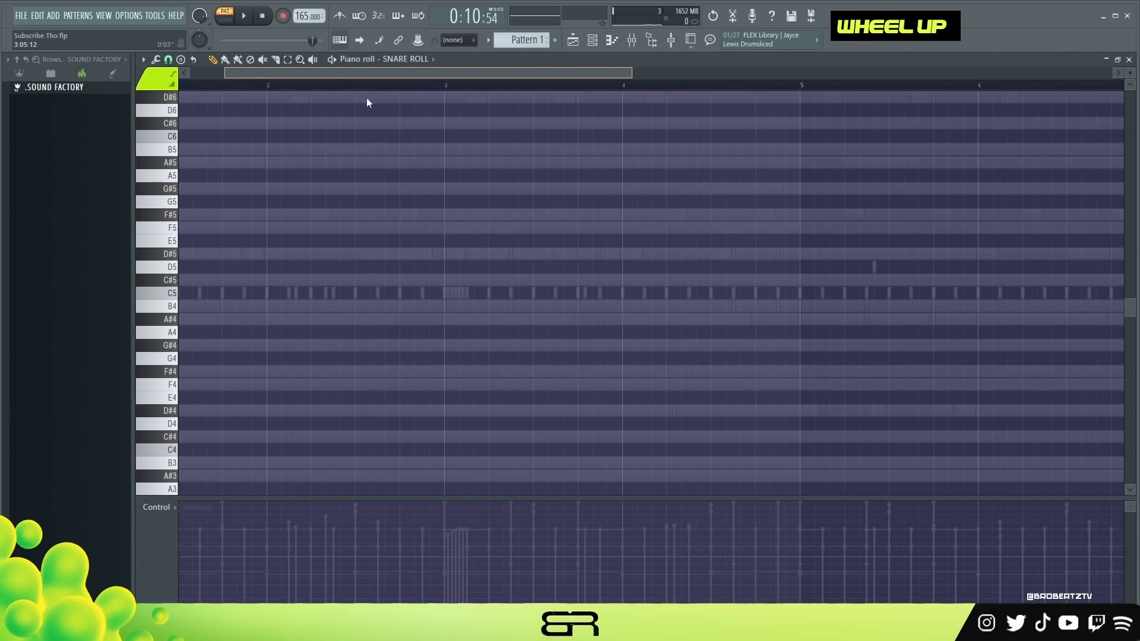
left_click(168, 59)
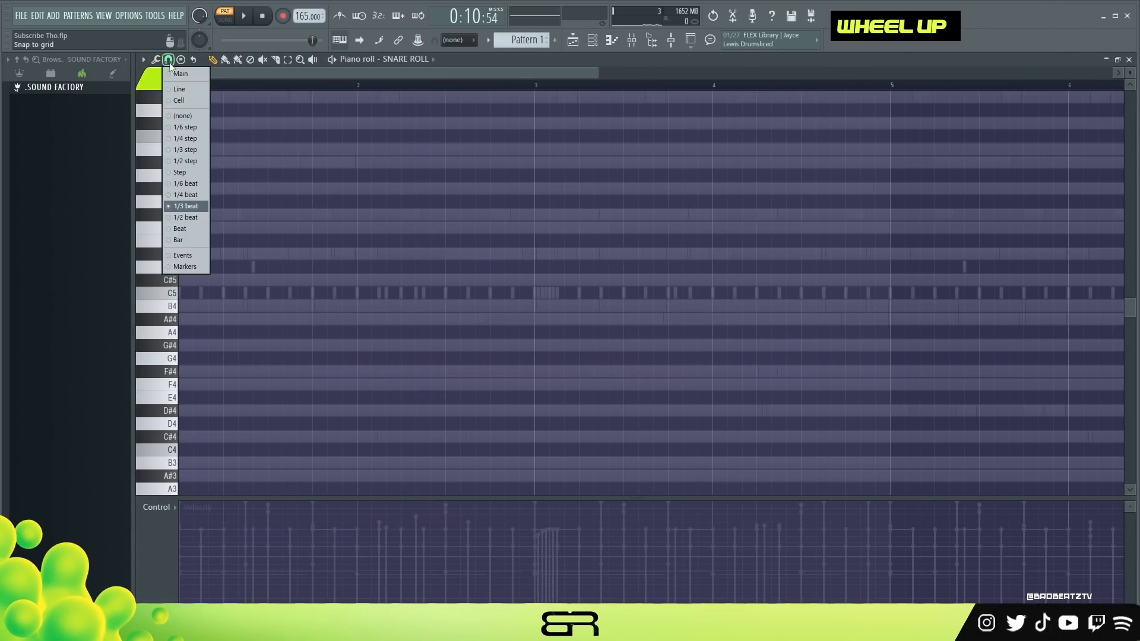
left_click(181, 217)
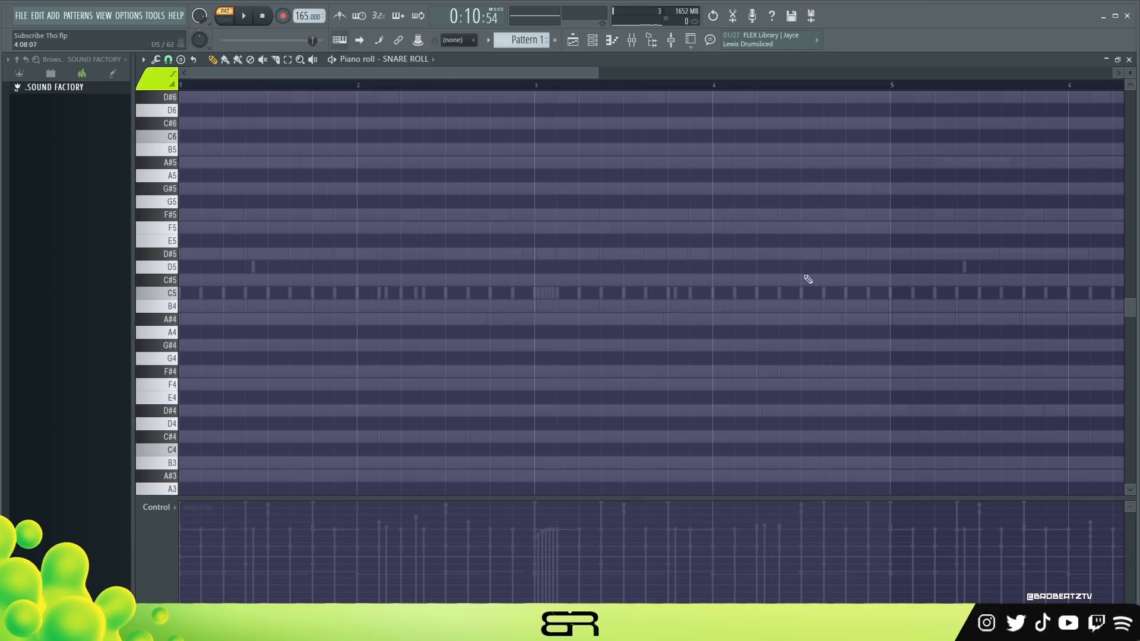
Step: Place a C#5 snare roll hit on step 3 of bar 4, raise its velocity slightly and play it back
key("space")
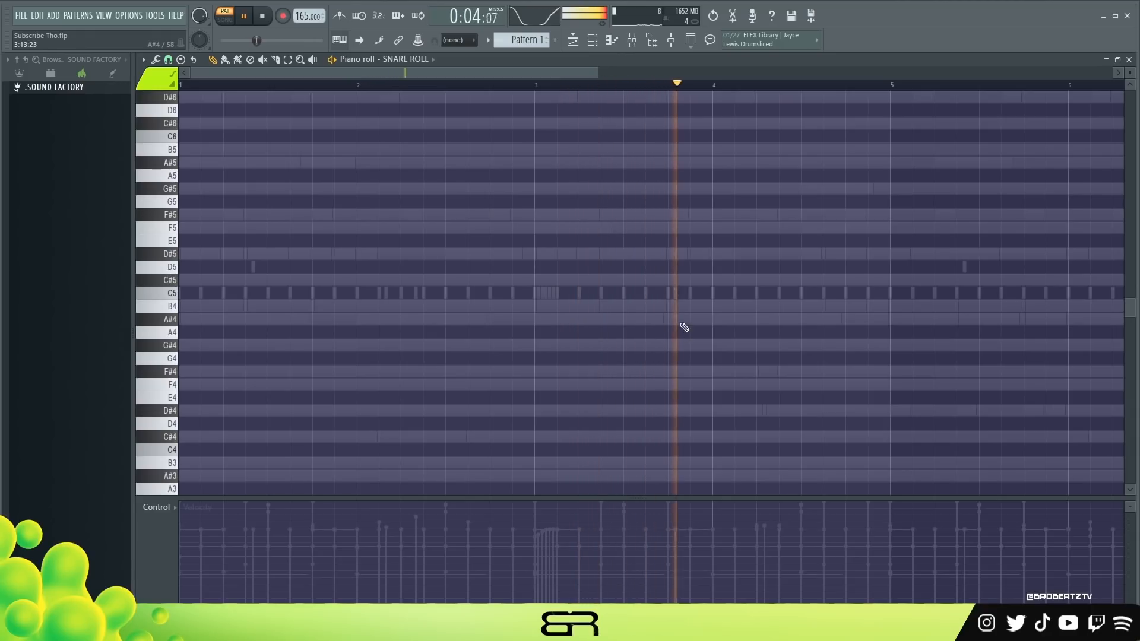
key("space")
key("space")
left_click(736, 281)
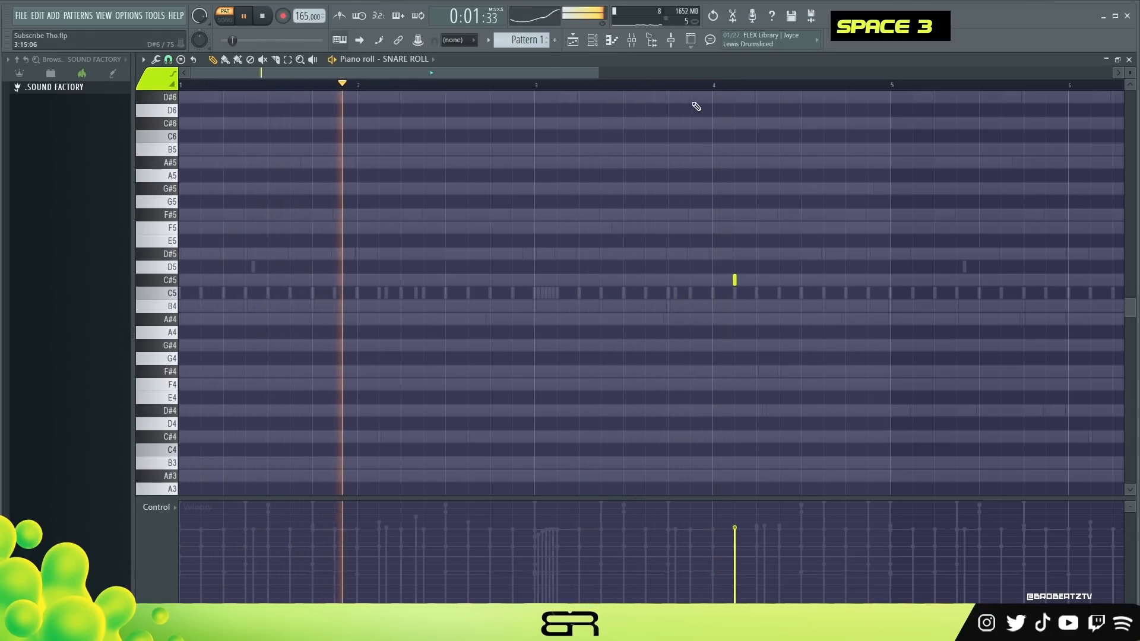
scroll(665, 91, "right", 1)
double_click(621, 86)
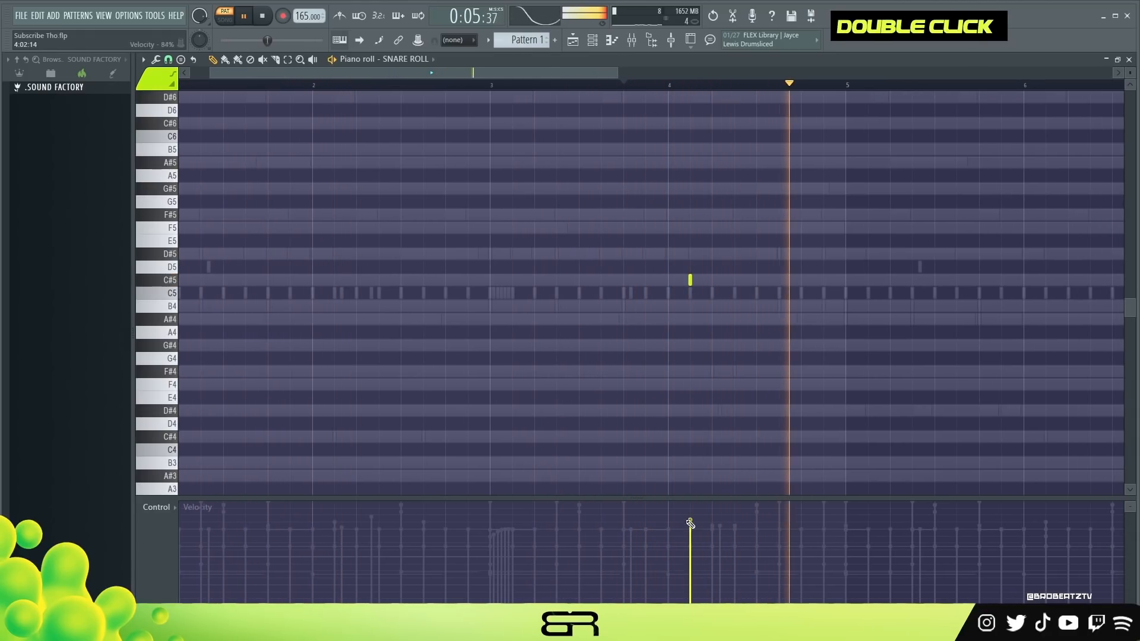
key("space")
key("space")
Step: Place C#5 snare roll hits on step 15 of bar 7 and step 3 of bar 8, and play them back
left_click_drag(584, 74, 855, 96)
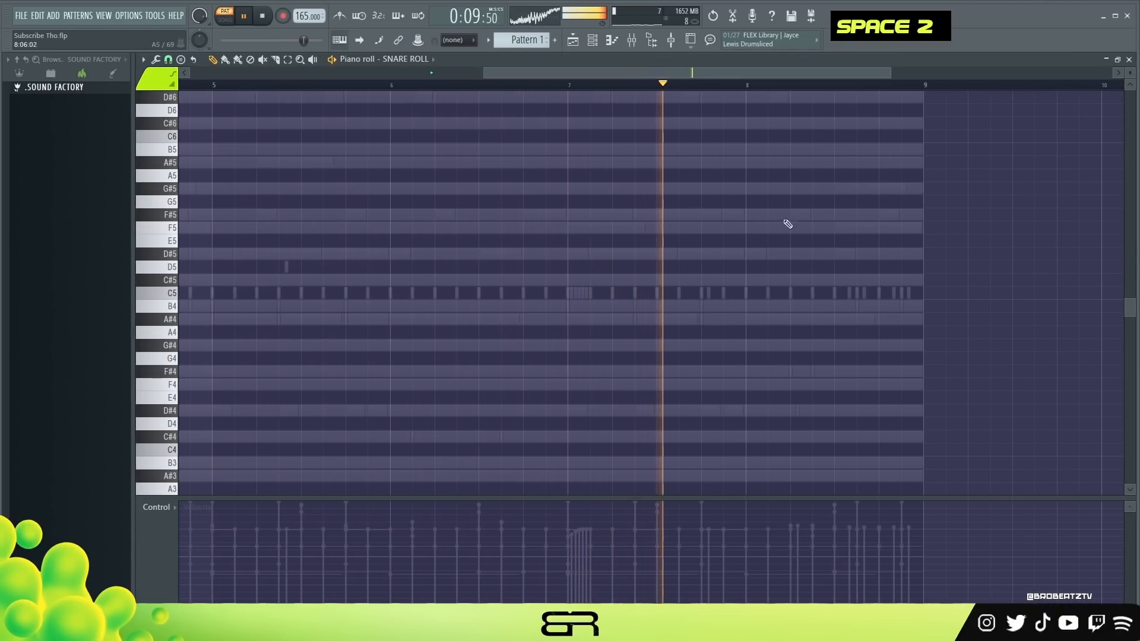
left_click(724, 280)
key("space")
left_click(790, 280)
left_click(769, 280)
right_click(790, 280)
key("space")
scroll(593, 84, "down", 1)
left_click(594, 85)
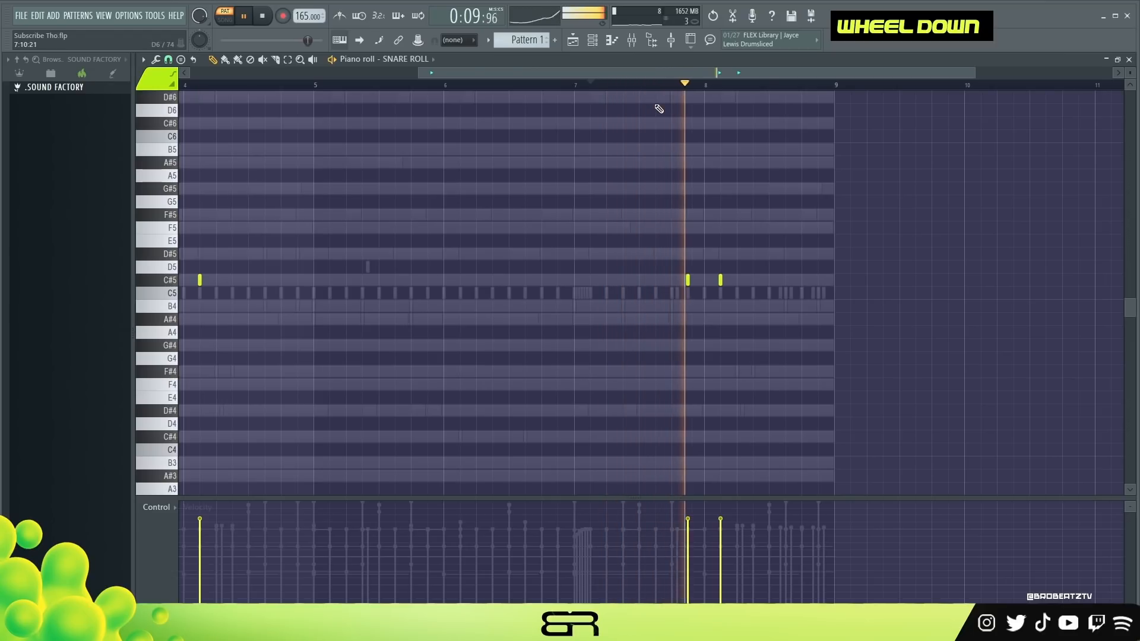
left_click_drag(601, 74, 436, 76)
key("space")
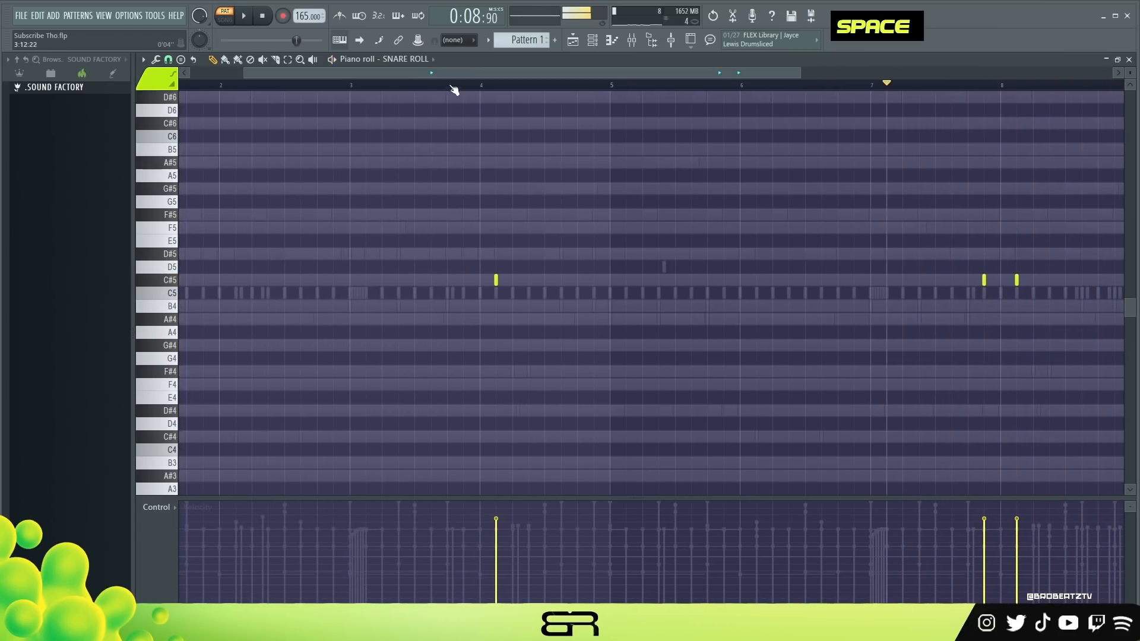
Step: Play from the start of bar 4 and place an F#5 snare roll hit on step 11 of that bar
scroll(483, 78, "up", 2)
scroll(504, 73, "up", 2)
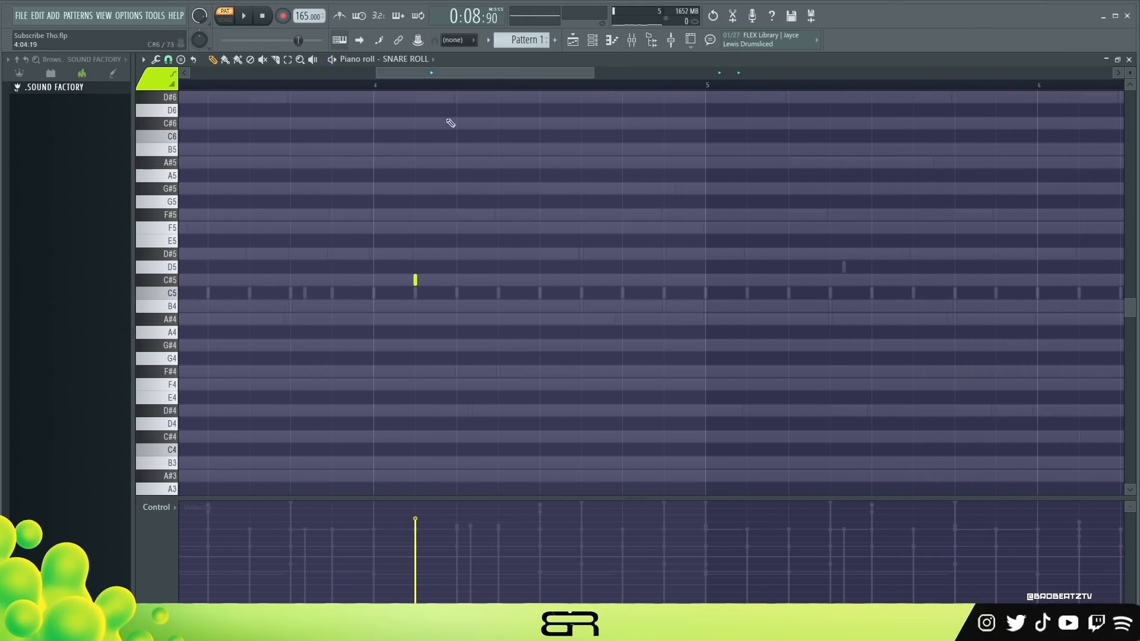
left_click(375, 83)
key("space")
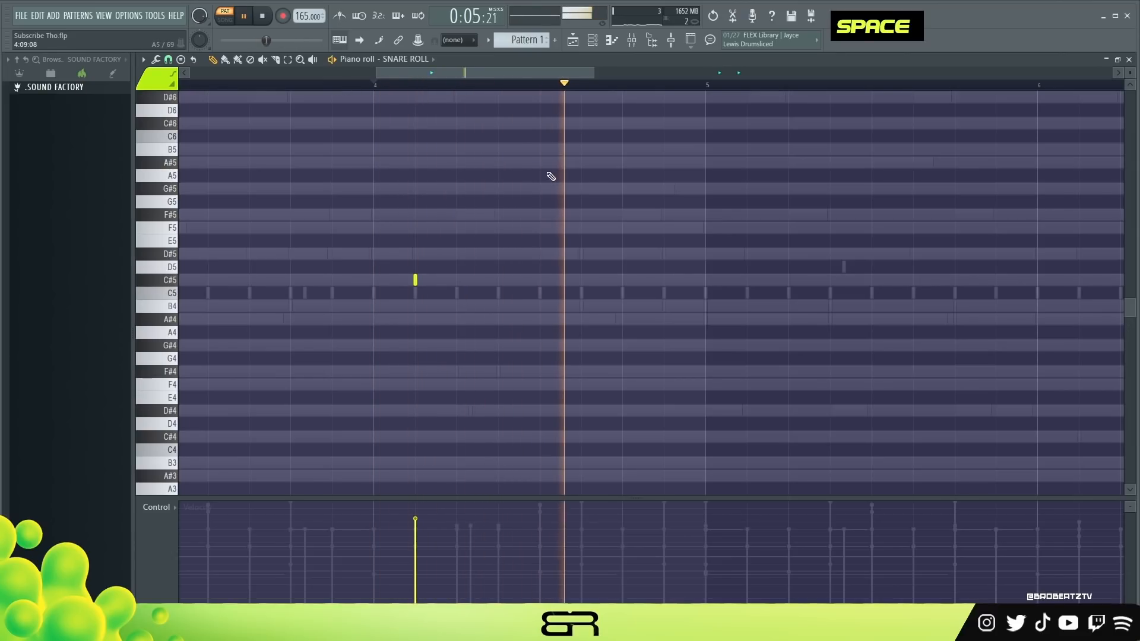
key("space")
left_click(582, 215)
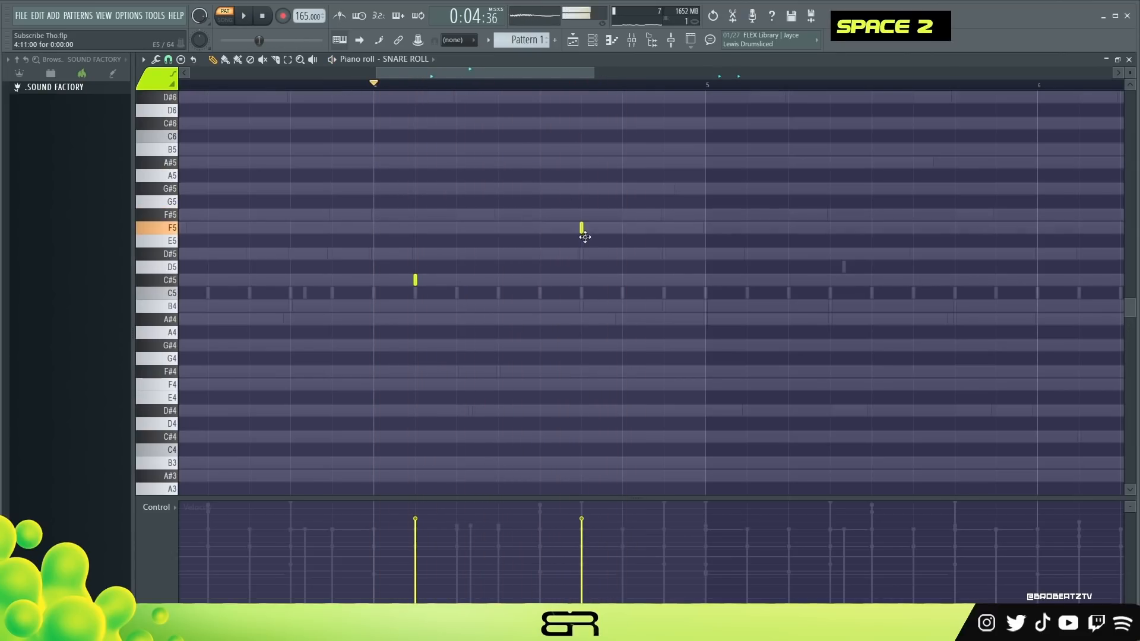
key("space")
key("space")
Step: Set the snap to 1/3 step and place F#5 hits one-third step and one full step after bar 4's step 11 hit
left_click(176, 61)
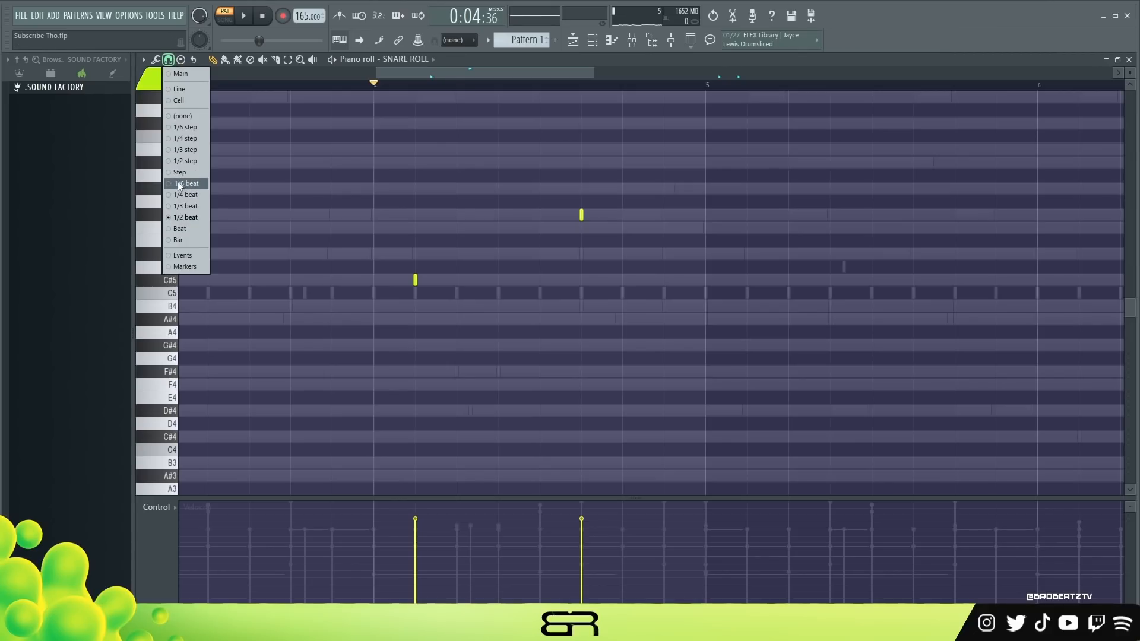
left_click(180, 184)
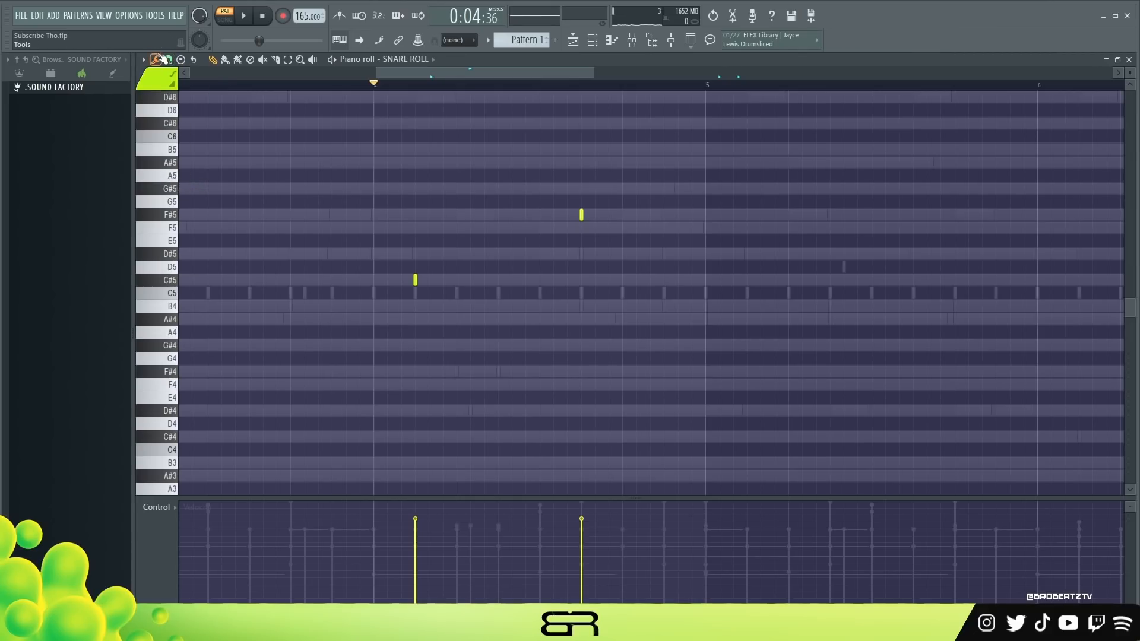
left_click(168, 60)
left_click(185, 161)
scroll(639, 91, "up", 2)
left_click(515, 215)
left_click(535, 215)
left_click(555, 215)
left_click(575, 215)
right_click(575, 215)
right_click(555, 215)
right_click(534, 215)
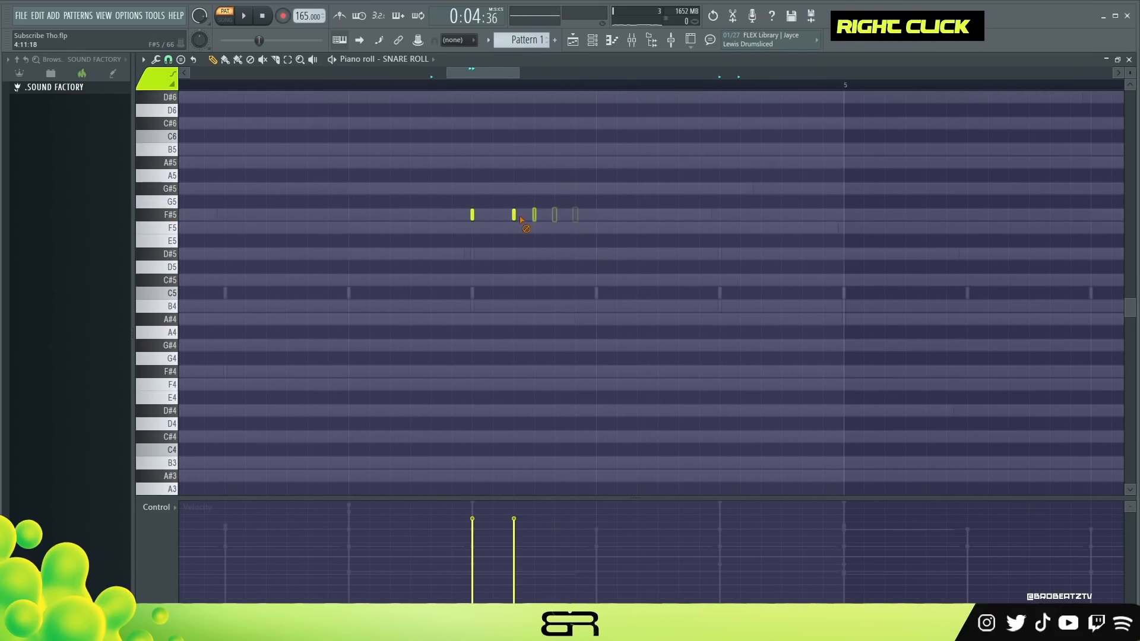
left_click(493, 215)
left_click(534, 215)
Step: Duplicate the three-hit F#5 group twice so the copies start on steps 13 and 15 of bar 4
left_click(469, 230, "ctrl")
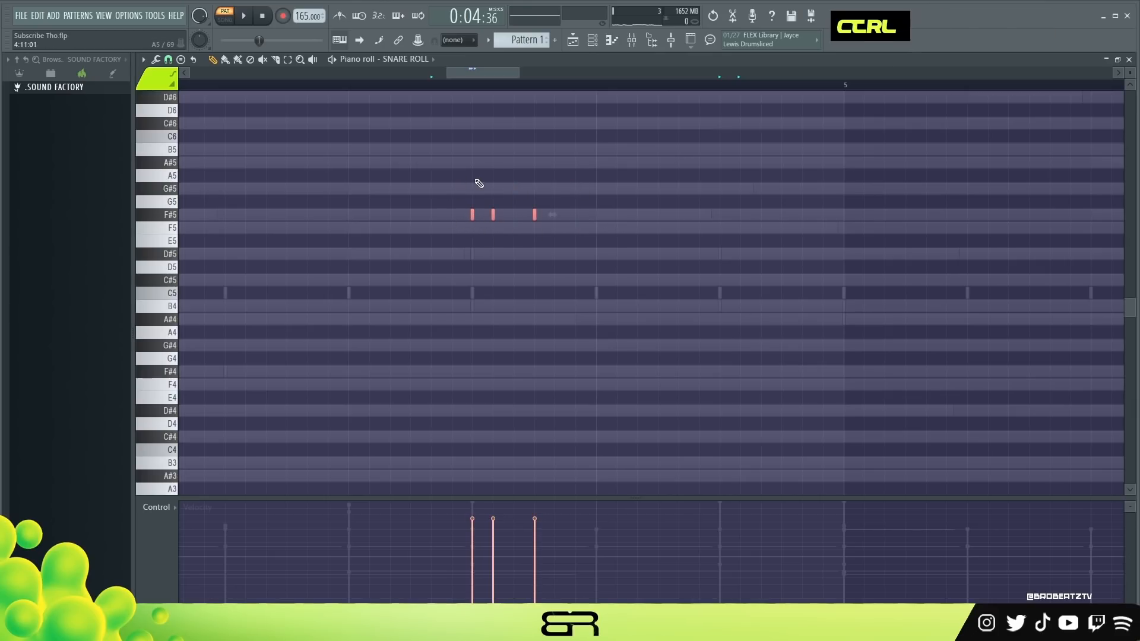
left_click_drag(473, 215, 603, 225)
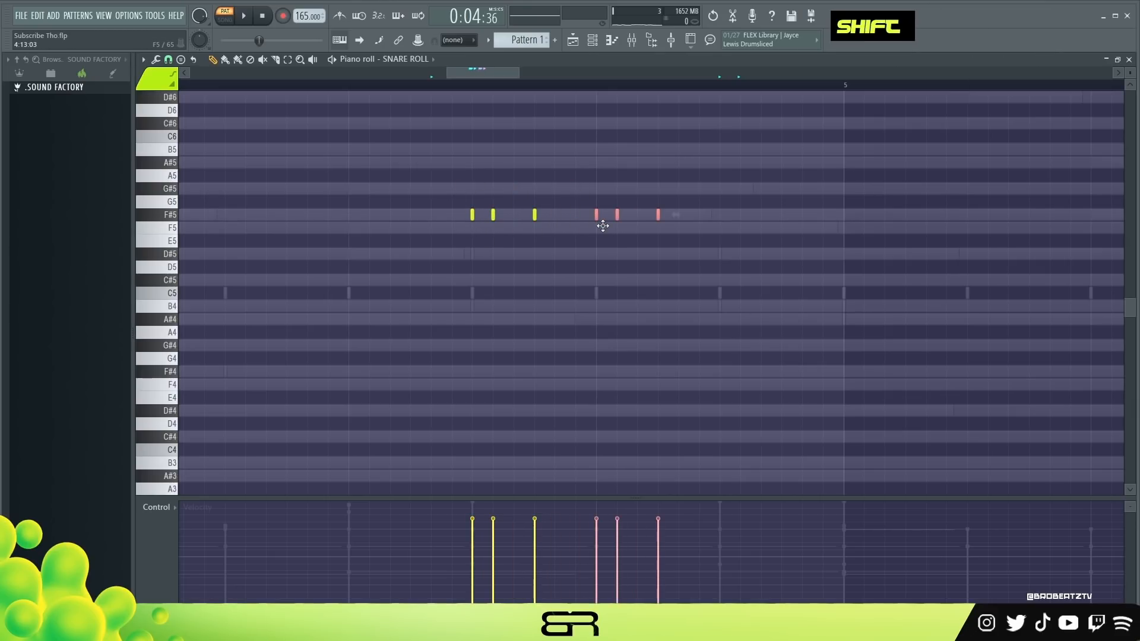
right_click(605, 236, "shift")
left_click(594, 238, "ctrl")
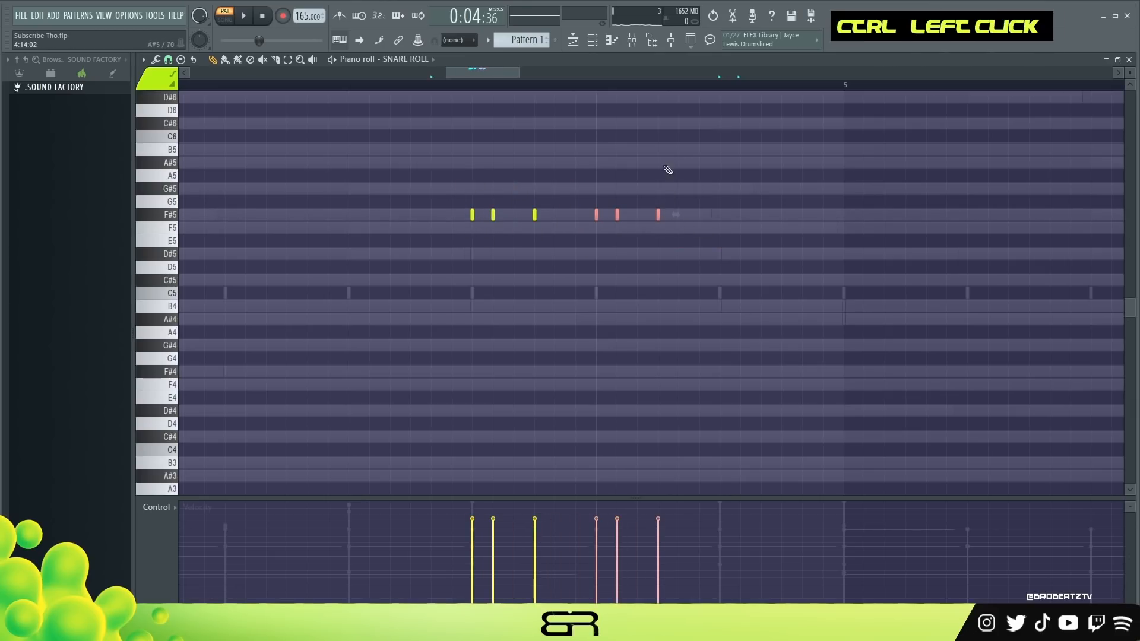
mouse_move(597, 215)
left_mouse_down("shift")
mouse_move(730, 225)
mouse_move(614, 231)
left_mouse_up("shift")
right_click(730, 241, "shift")
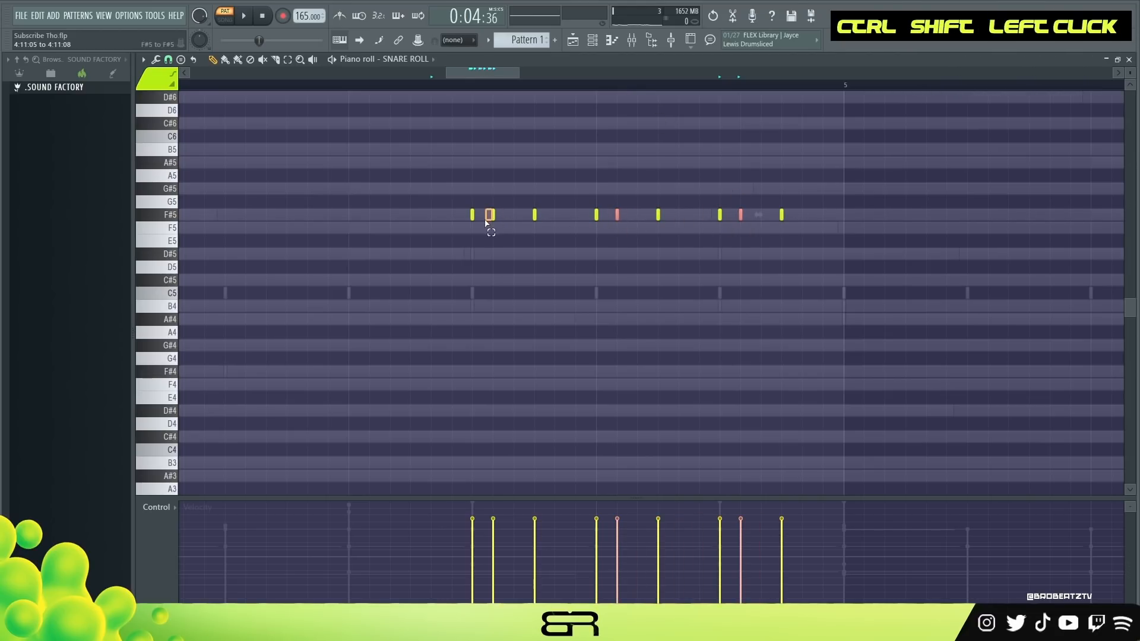
Step: Try a lower velocity on the middle hit of each F#5 group, play it back and restore the velocity
left_click_drag(491, 196, 516, 239, "ctrl+shift")
scroll(530, 243, "down", 4, "alt")
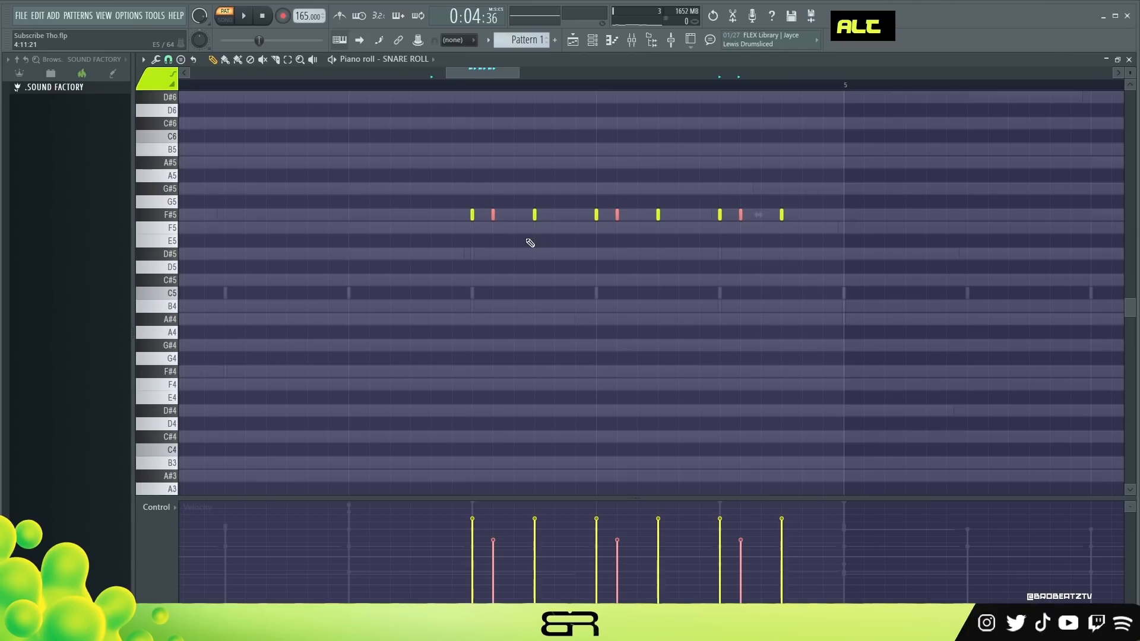
key("space")
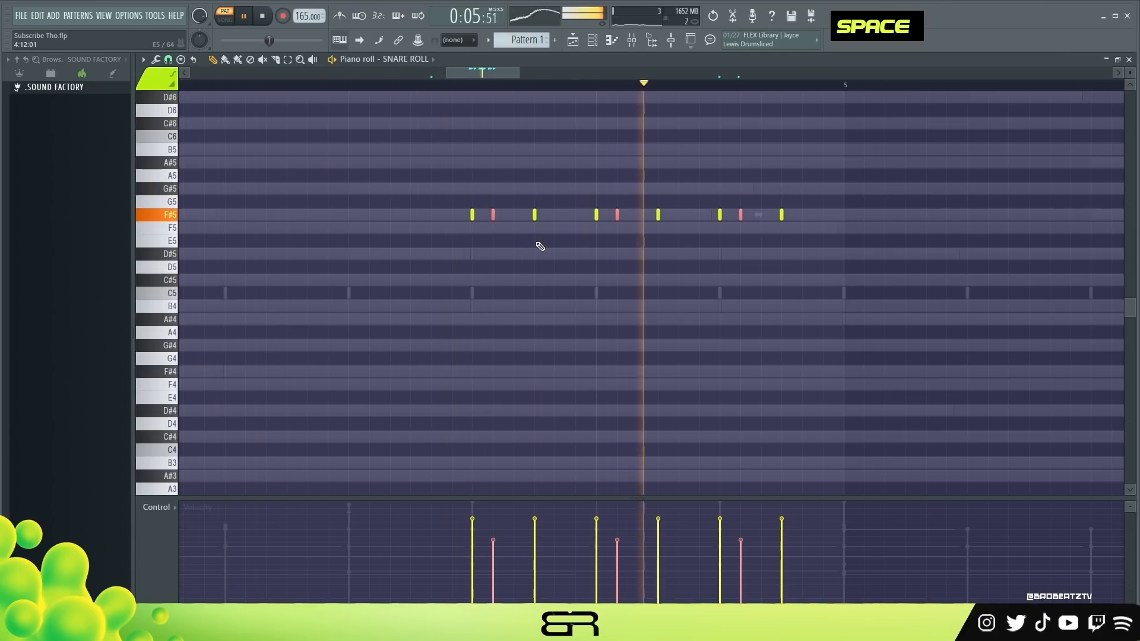
key("space")
scroll(539, 243, "up", 7, "alt")
scroll(538, 243, "down", 1, "alt")
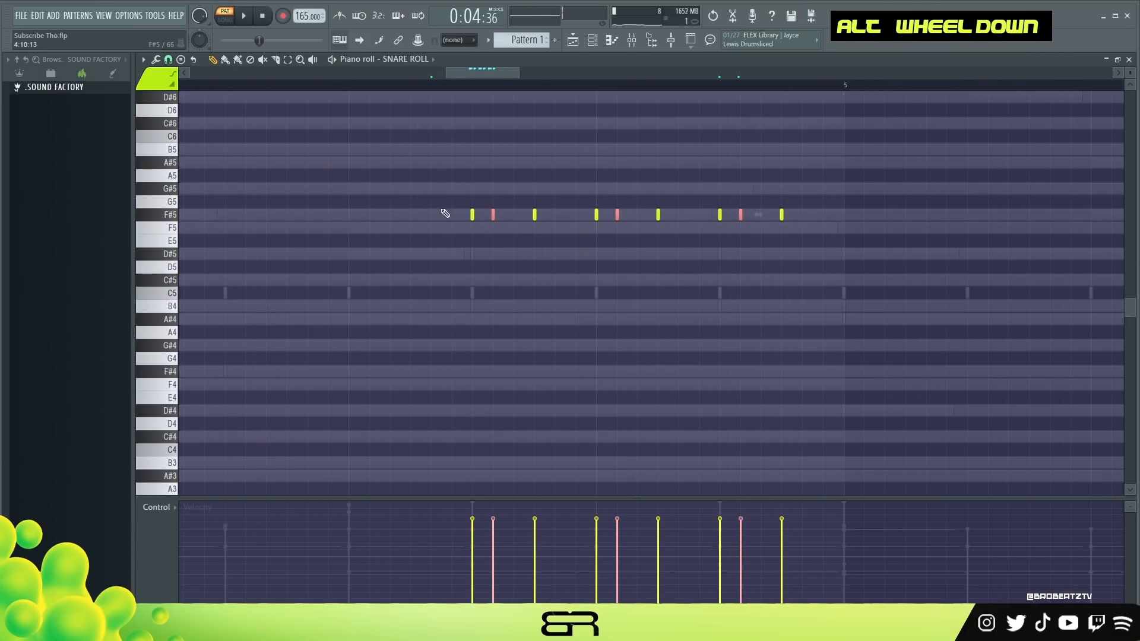
Step: Lower the velocity of the first F#5 hit in bar 4 and play the roll back
left_click_drag(432, 200, 500, 249, "ctrl")
key("space")
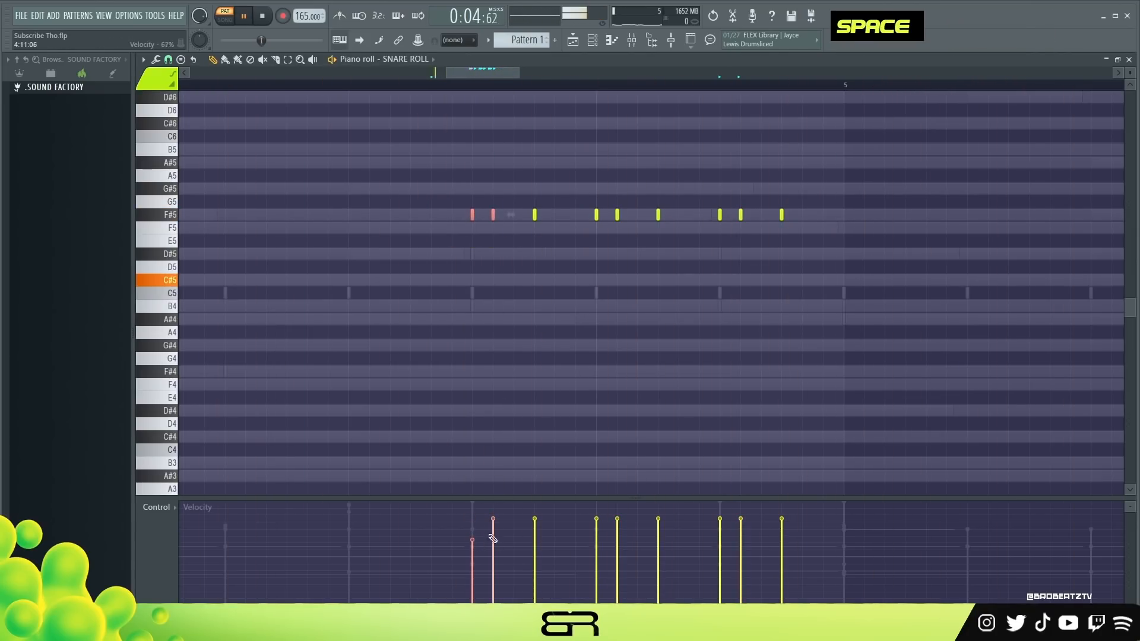
key("space")
left_click(572, 286, "ctrl")
key("space")
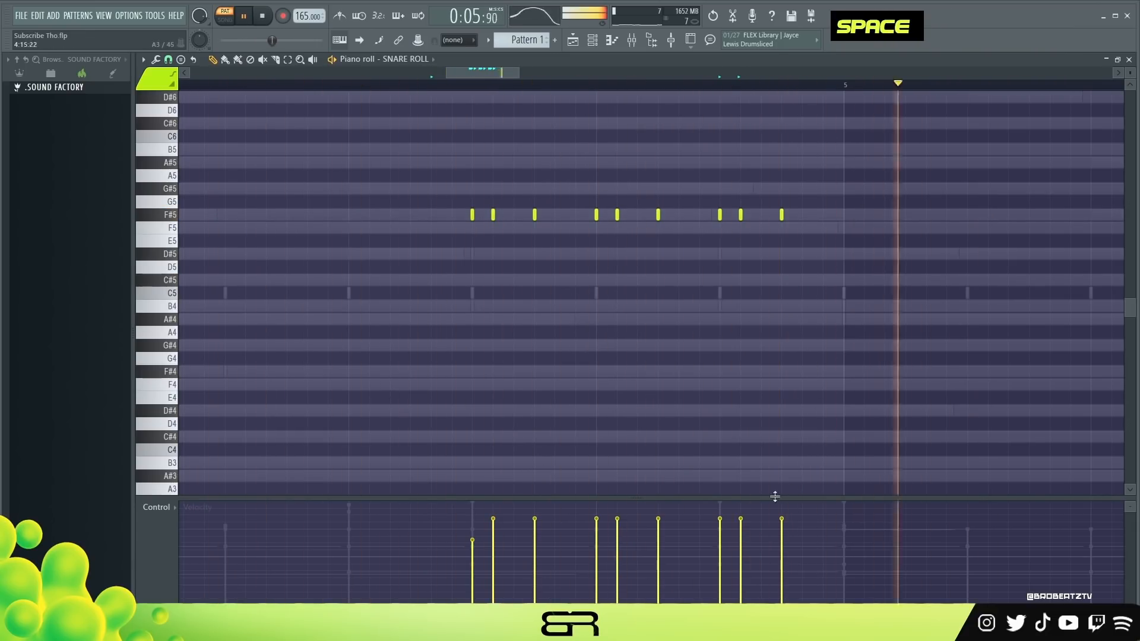
key("space")
Step: Lower the velocities of the last two F#5 hits in bar 4 and of the second group's final hit, checking by playback
left_click(782, 542)
key("space")
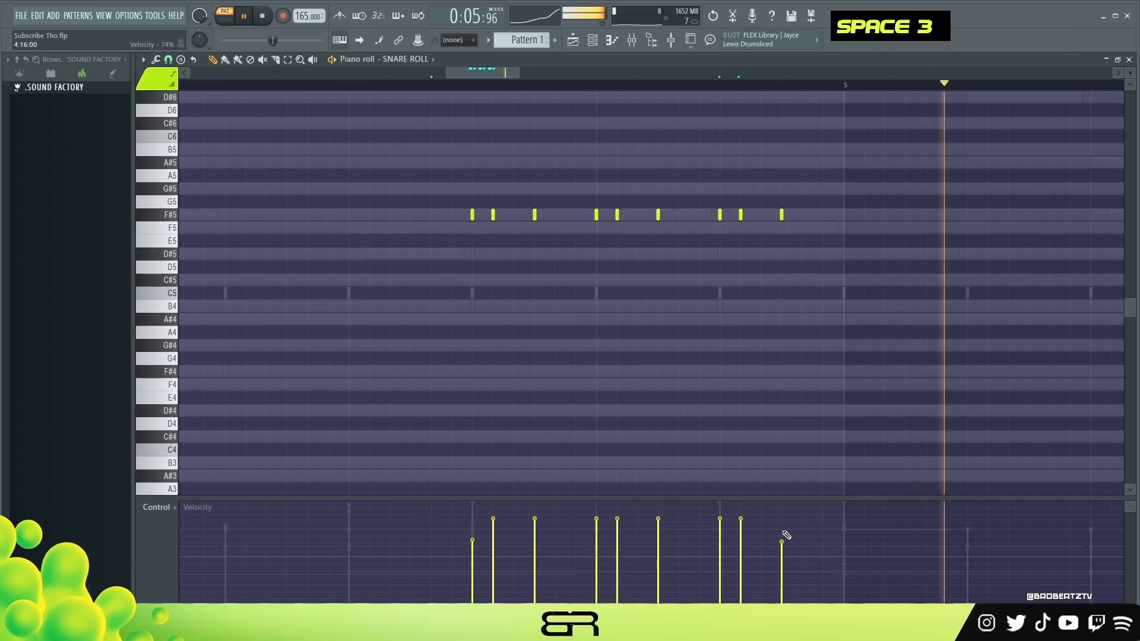
key("space")
left_click(782, 529)
left_click(741, 528)
left_click(782, 541)
key("space")
left_click(659, 525)
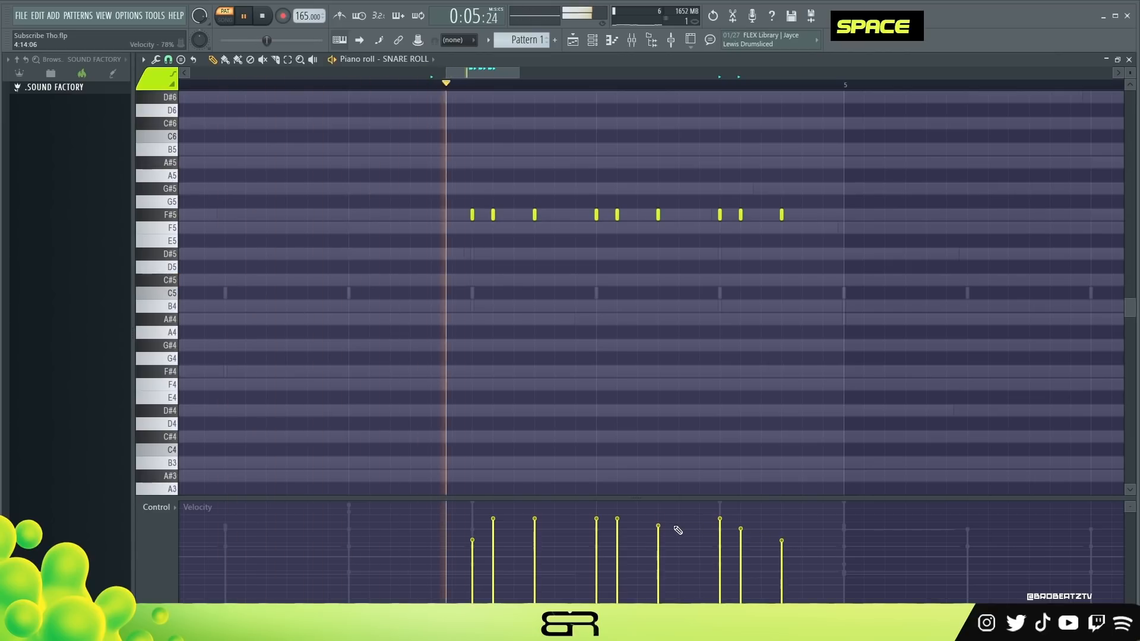
right_click(655, 364)
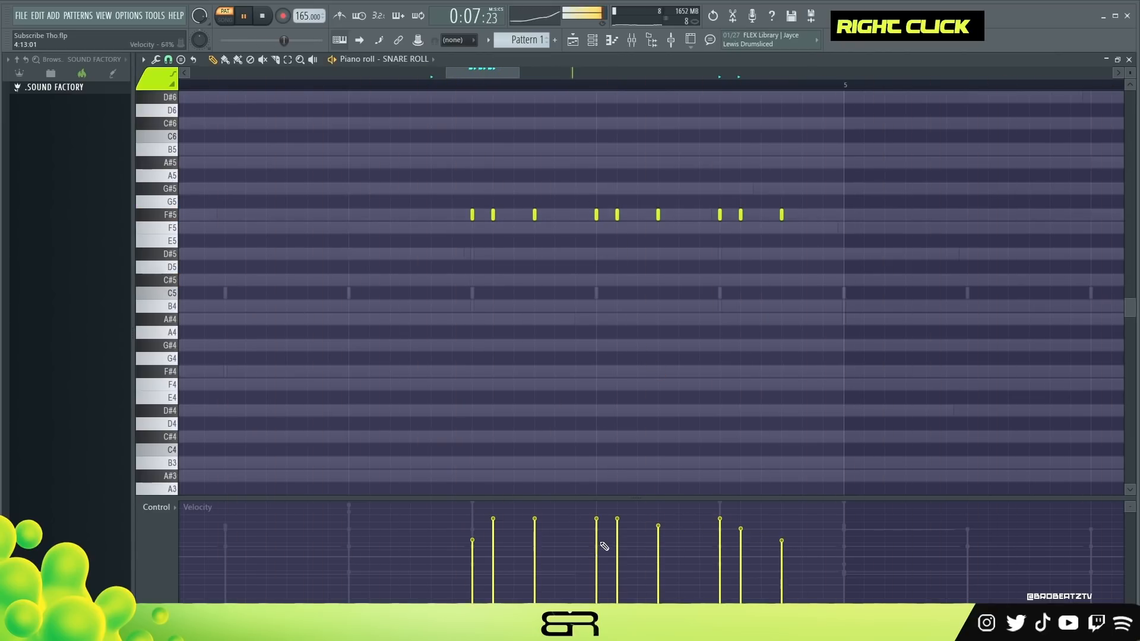
Step: Lower the velocity of the F#5 hit on step 13 of bar 4 and play the roll back
left_click(597, 535)
key("space")
key("space")
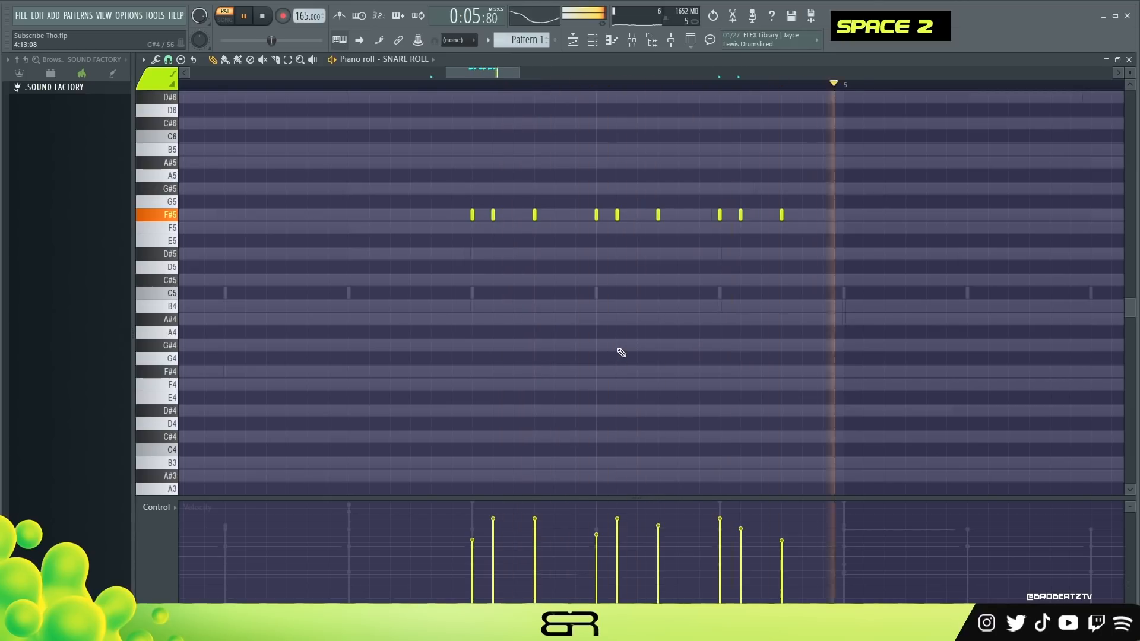
key("space")
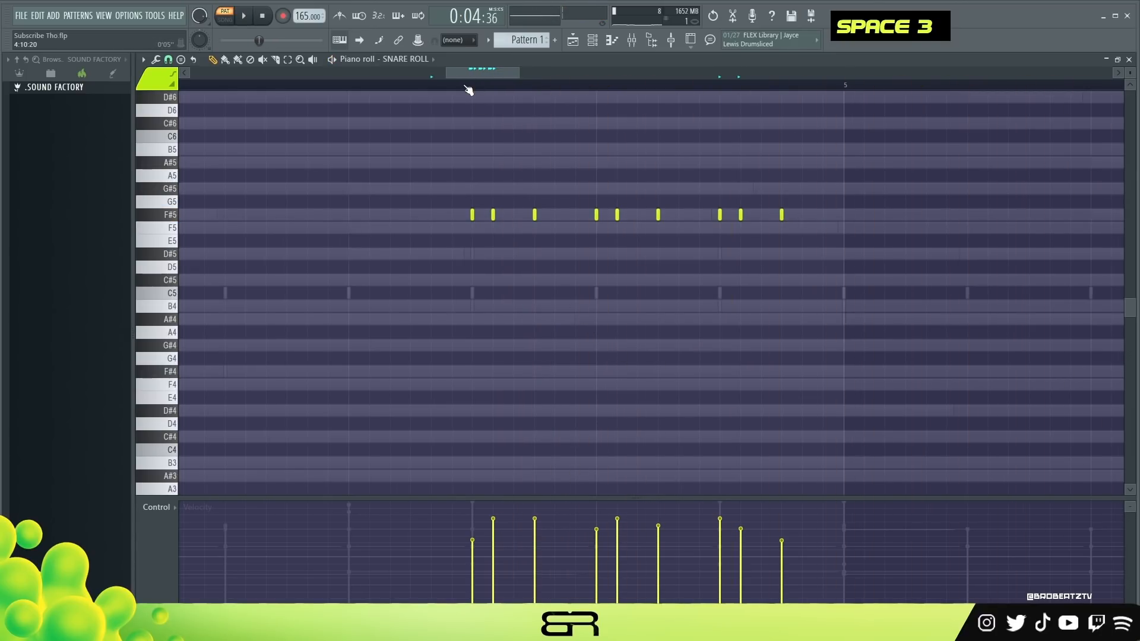
Step: Examine the EQUO and Fruity soft clipper effects on the DRUM BUS mixer track
scroll(469, 90, "down", 5)
scroll(324, 92, "down", 1)
right_click(922, 185)
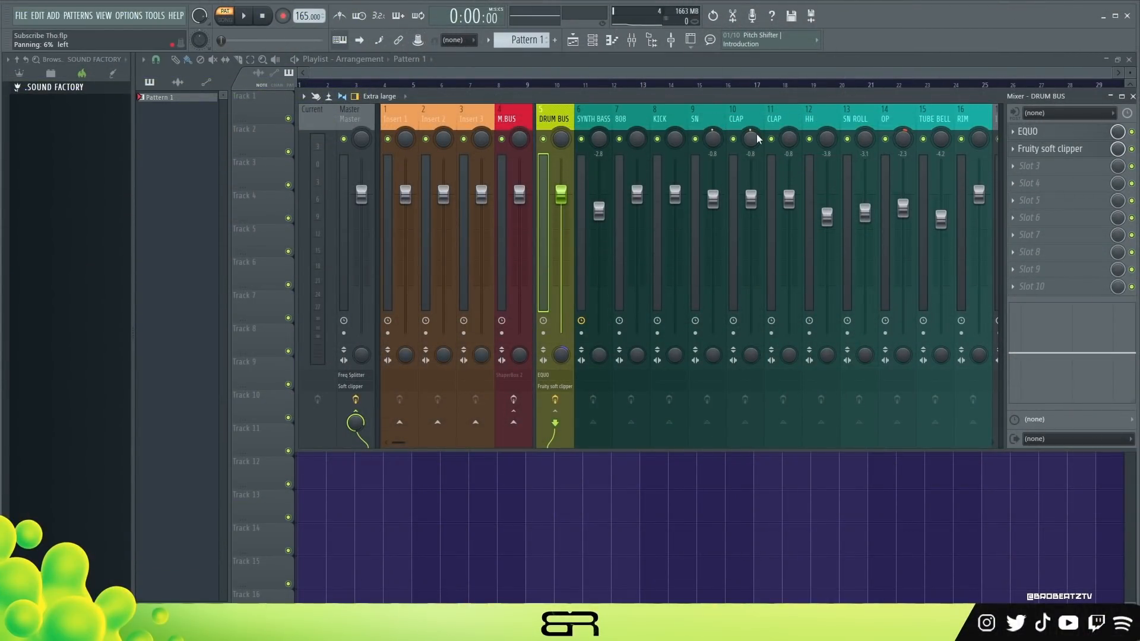
left_click_drag(661, 123, 559, 123)
left_click(1056, 141)
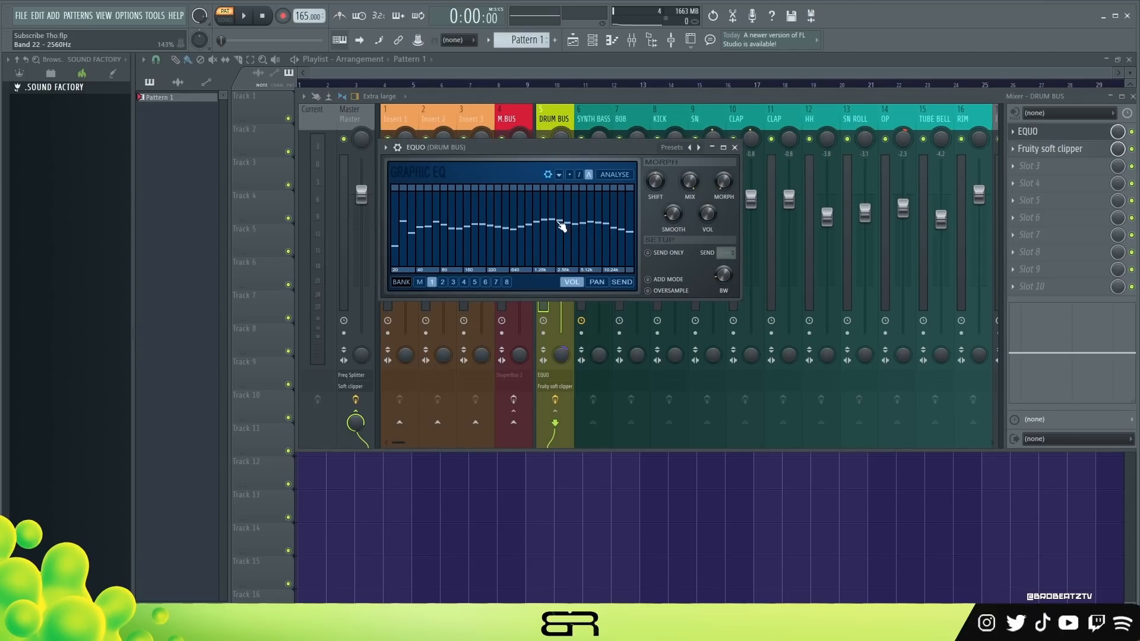
double_click(1084, 153)
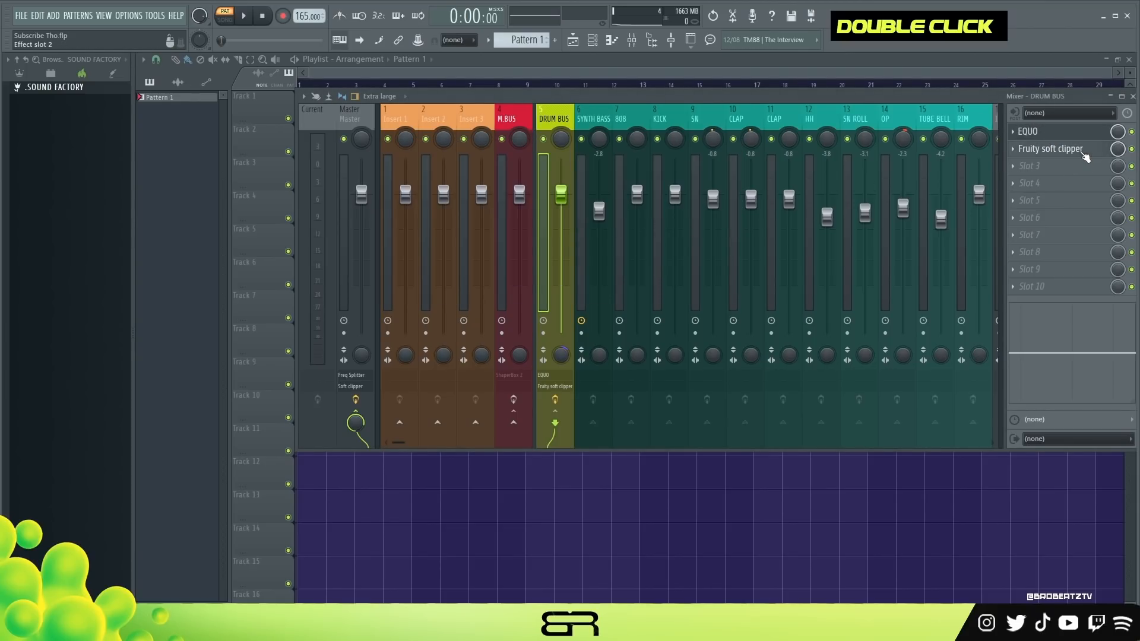
left_click_drag(621, 152, 586, 153)
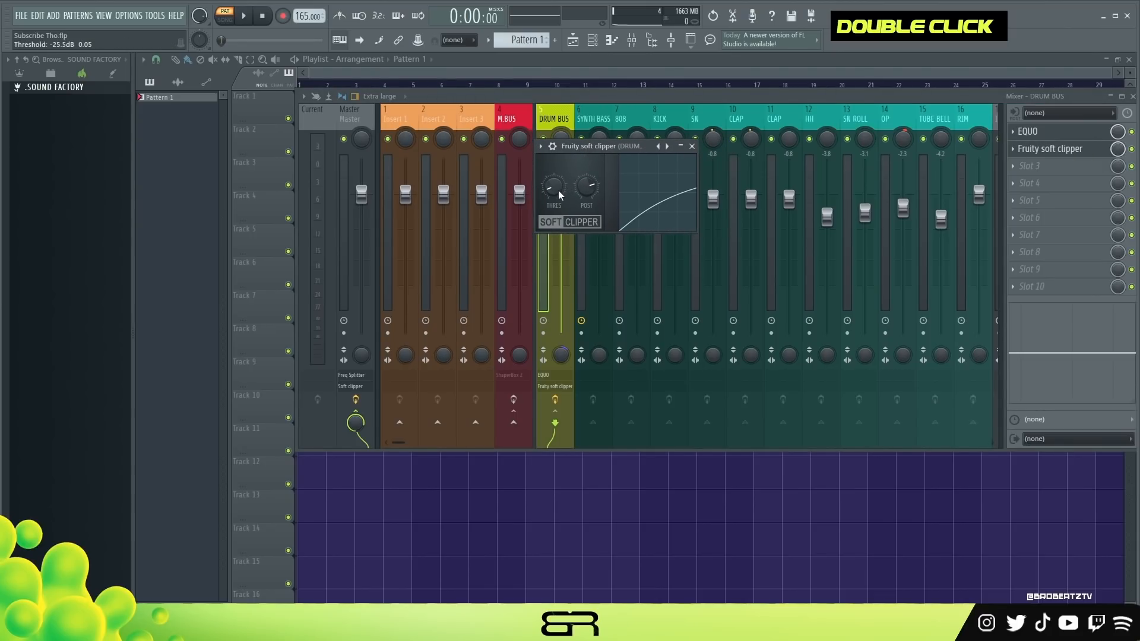
Step: Mute the M.BUS track and play the drums with the DRUM BUS soft clipper open
left_click(502, 138)
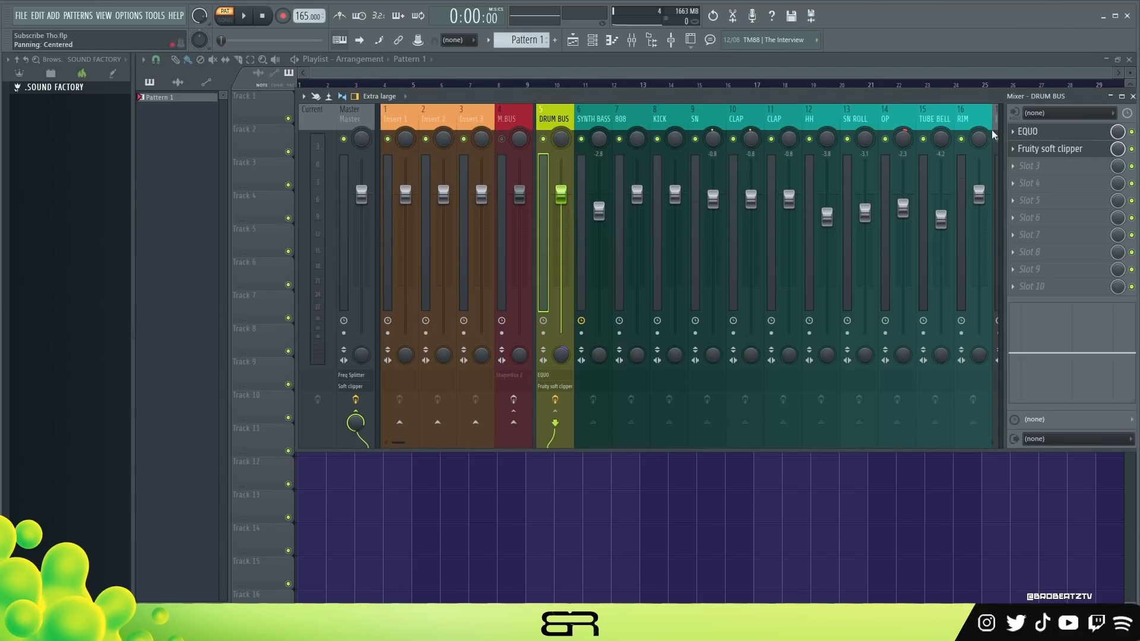
left_click(1041, 149)
key("space")
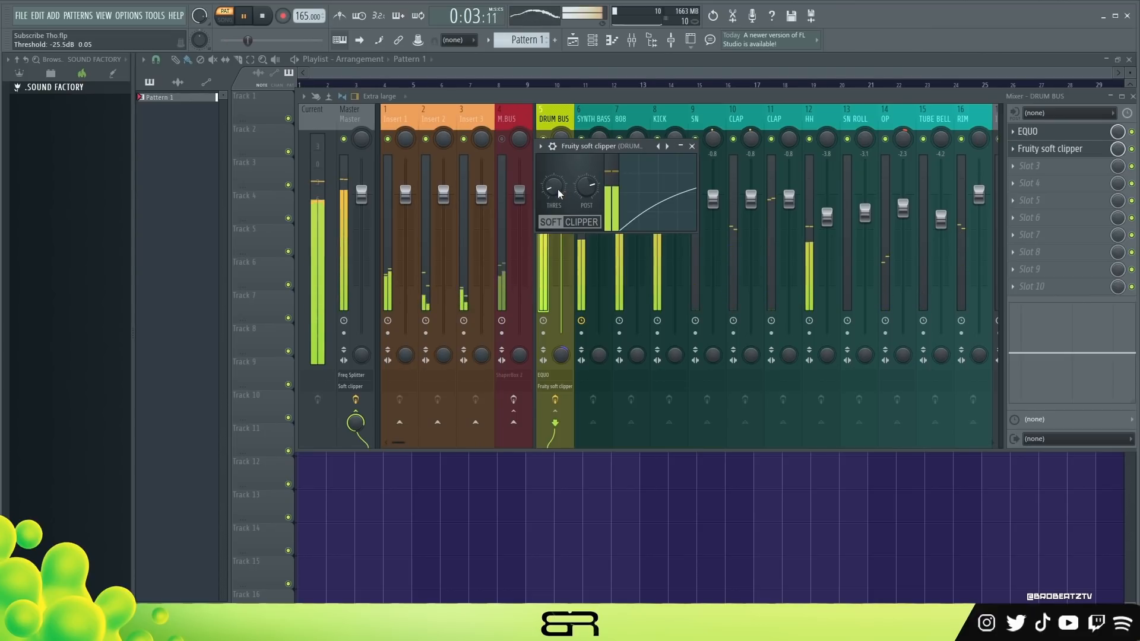
key("space")
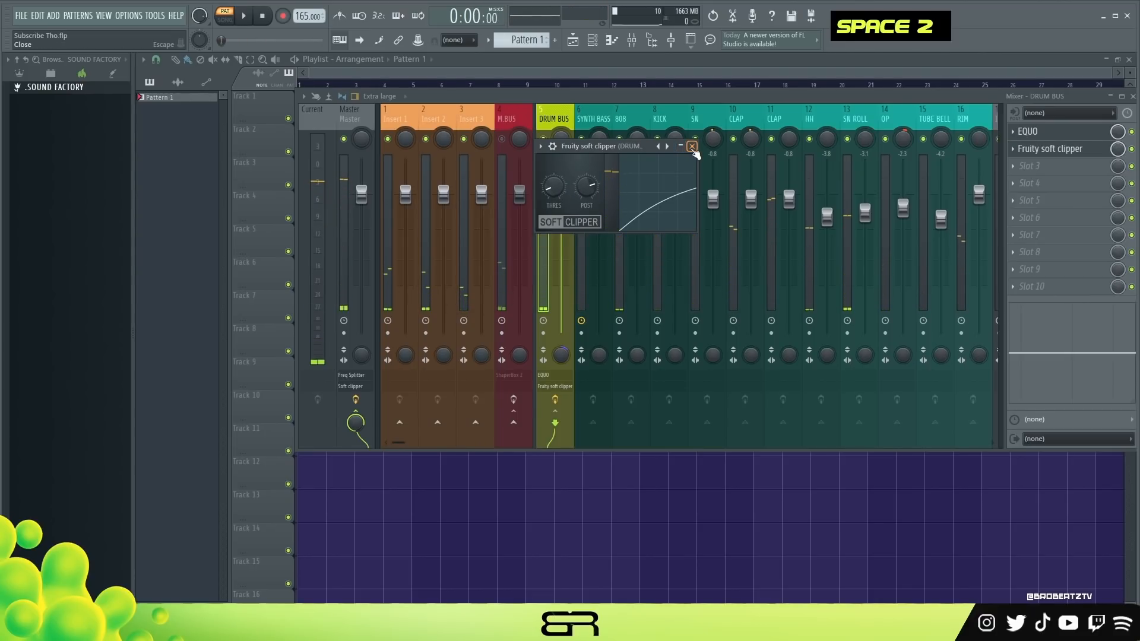
left_click(692, 147)
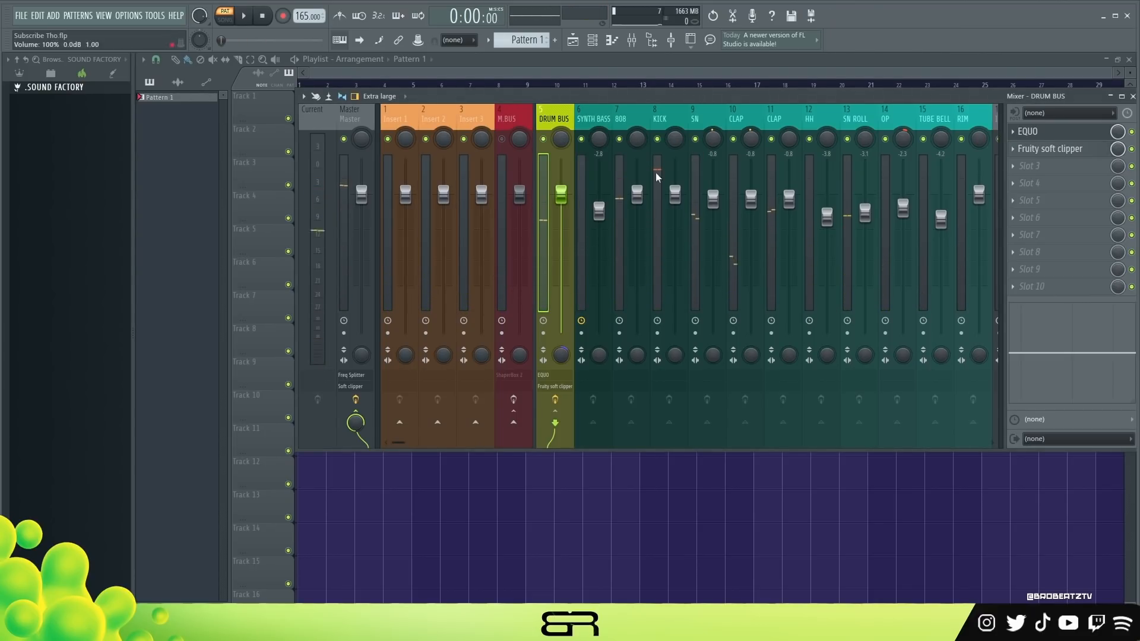
Step: Examine the Frequency Splitter and Fruity soft clipper settings on the Master track
left_click(350, 114)
left_click(1054, 133)
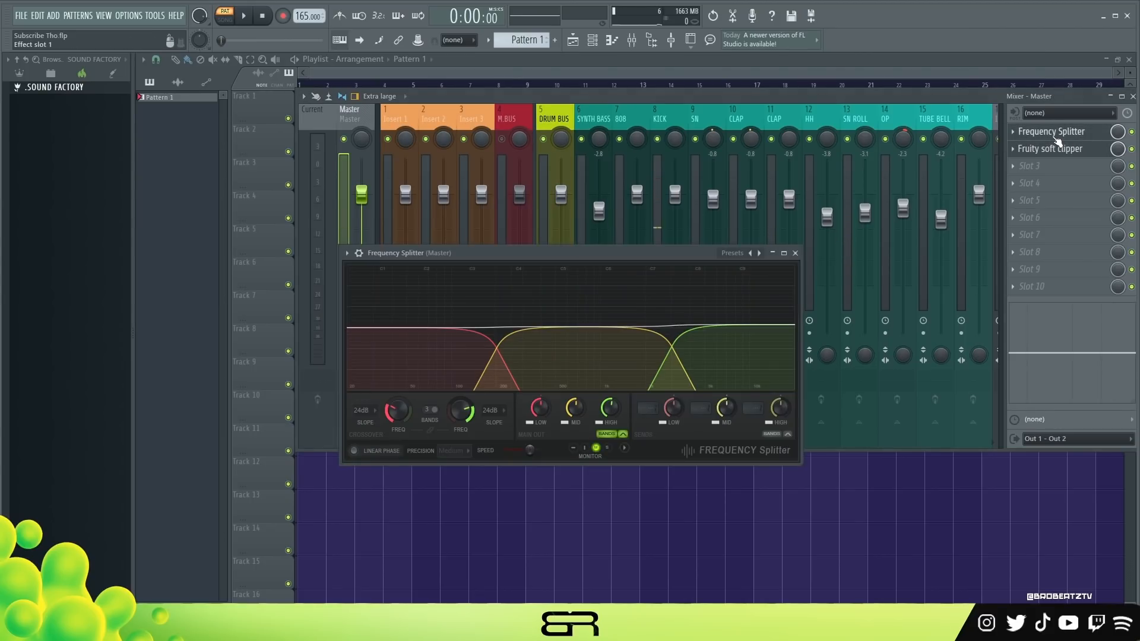
left_click_drag(649, 254, 653, 173)
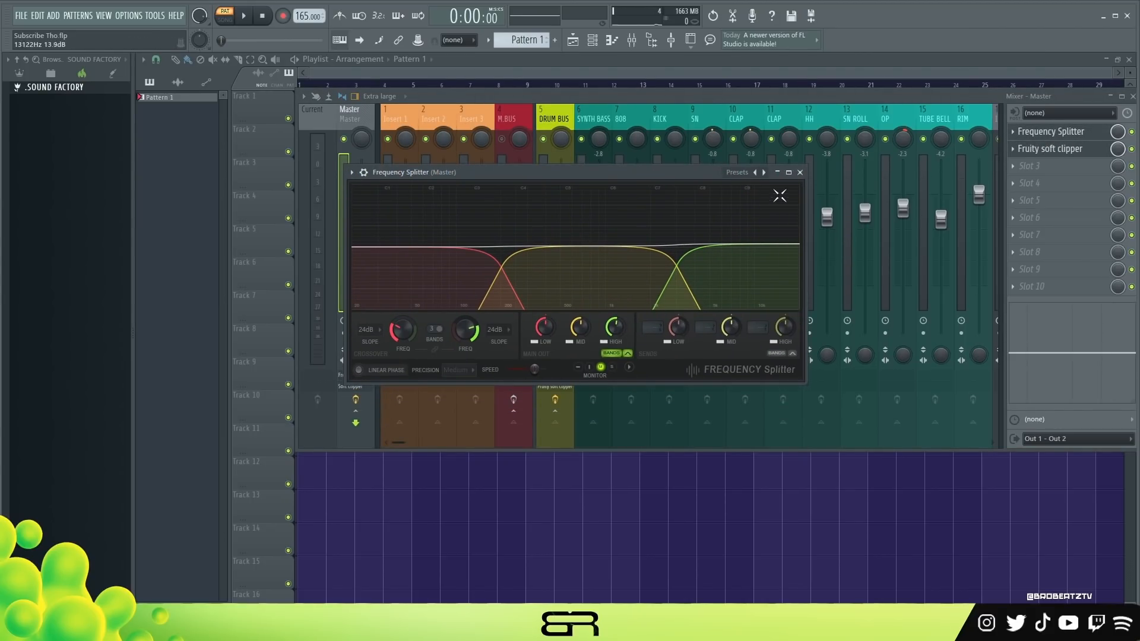
left_click(799, 172)
double_click(1049, 149)
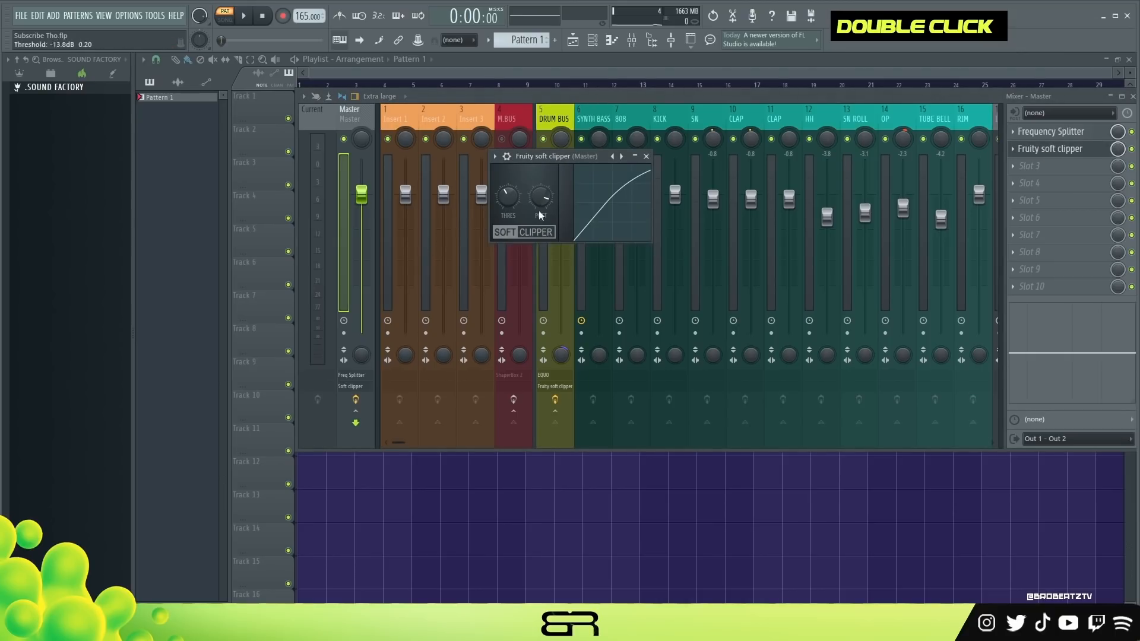
left_click(646, 157)
Step: Unmute the M.BUS track with ShaperBox 2 enabled and solo it together with Inserts 1 to 3
left_click(504, 152)
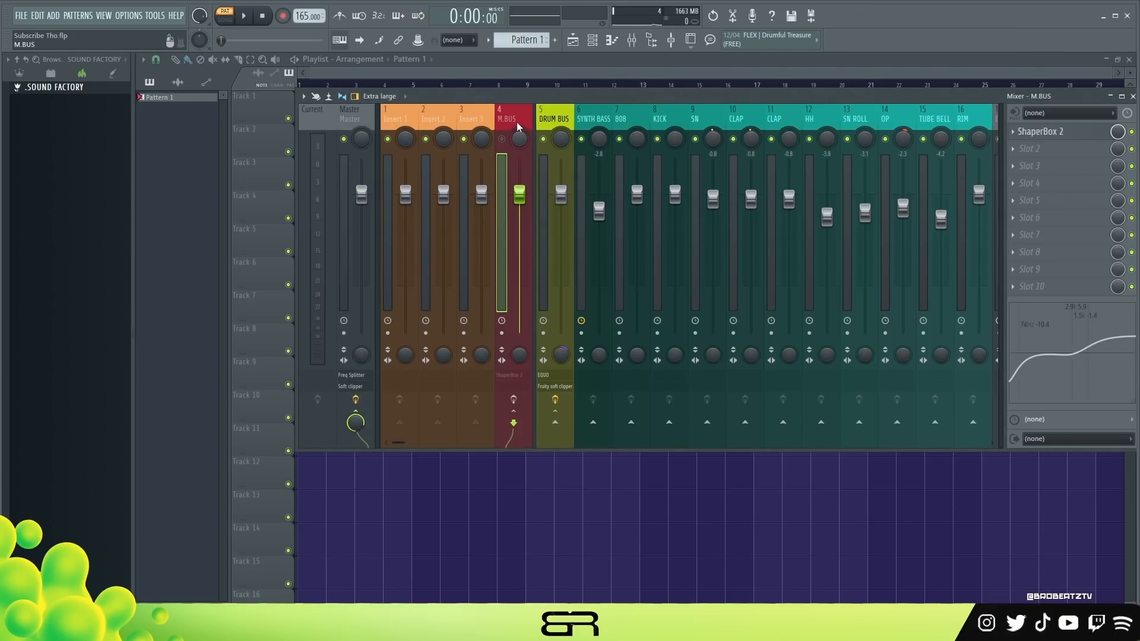
left_click(502, 140)
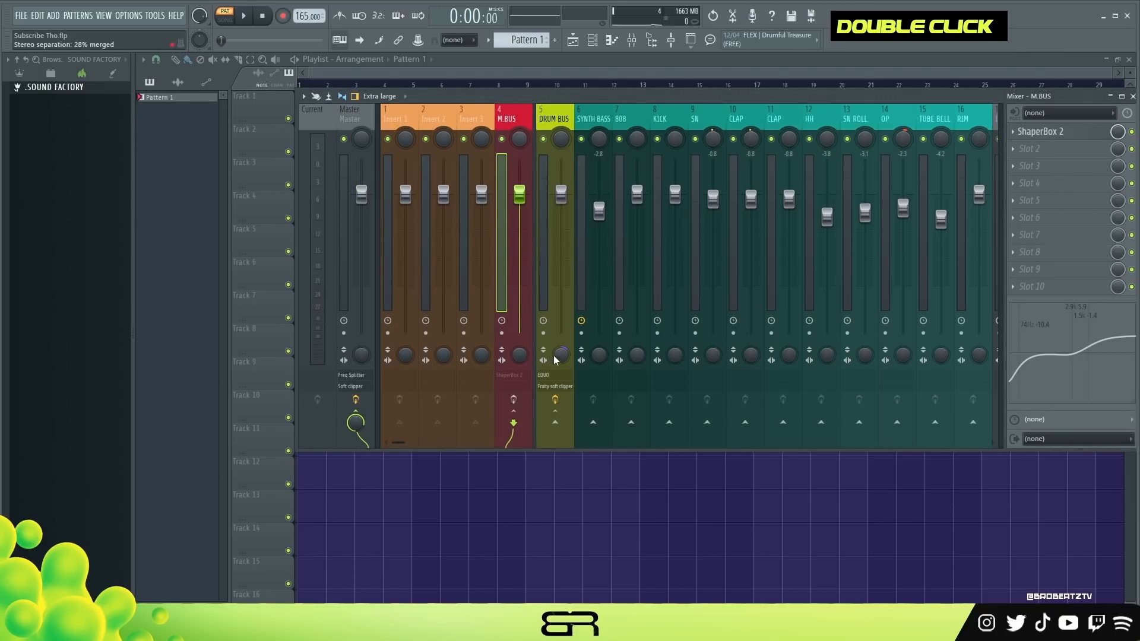
right_click(509, 141)
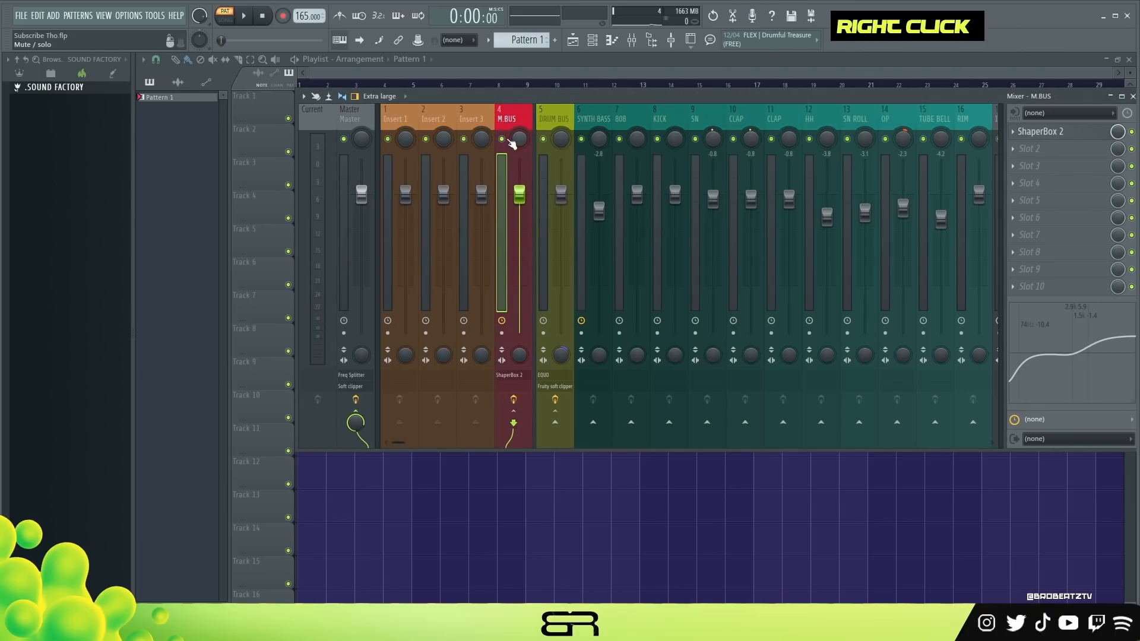
left_click(464, 139)
left_click(426, 138)
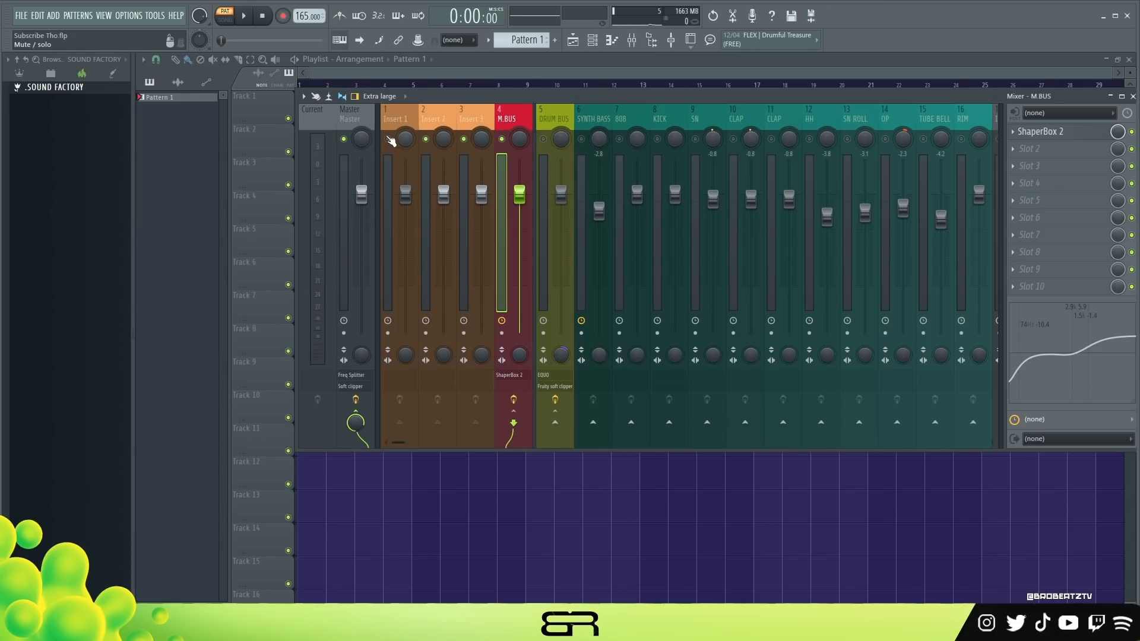
left_click(388, 139)
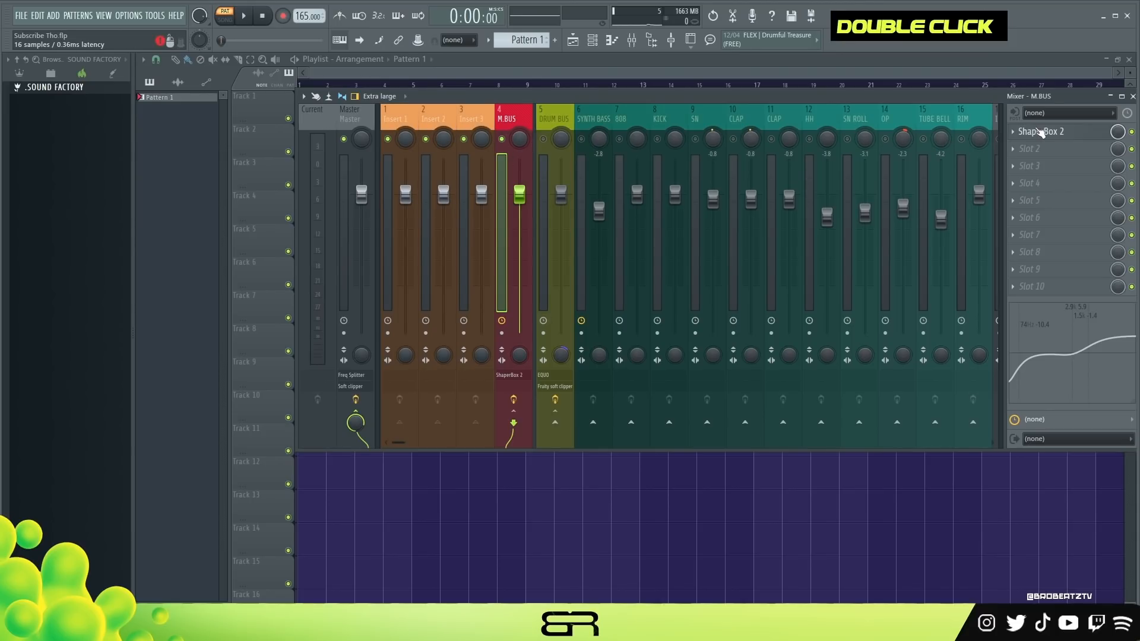
Step: Play the soloed melodies and turn off the low split in the M.BUS track's ShaperBox 2
double_click(1040, 132)
left_click_drag(600, 112, 634, 120)
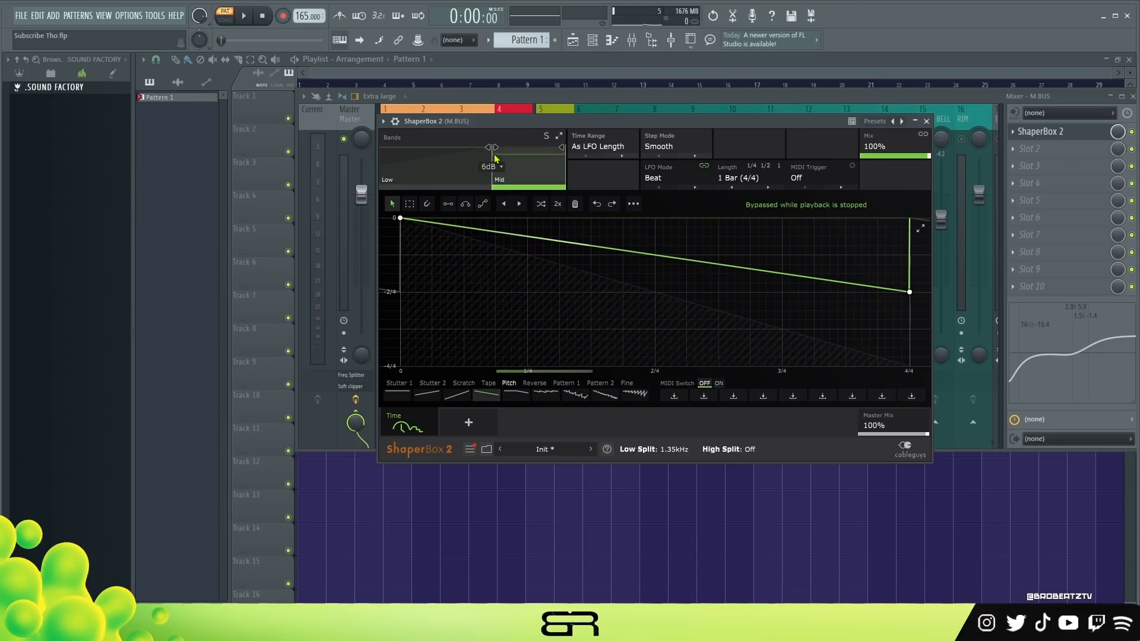
key("space")
left_click_drag(495, 147, 390, 146)
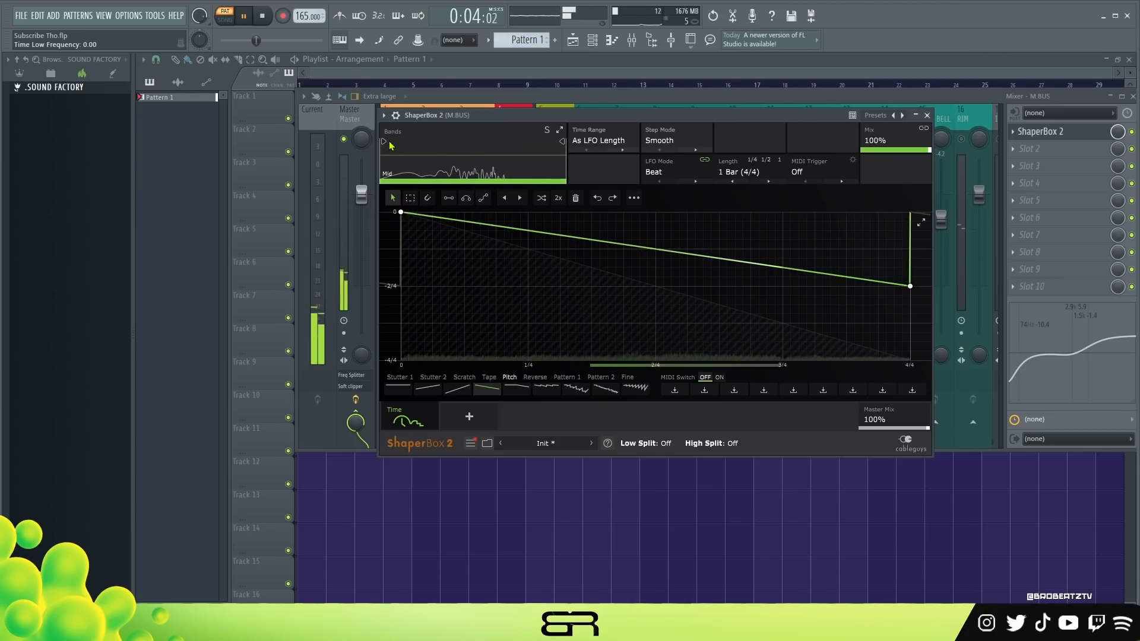
key("space")
Step: Set the ShaperBox 2 low split to 887 Hz, play the melodies back and unsolo the M.BUS track
left_click_drag(377, 145, 481, 141)
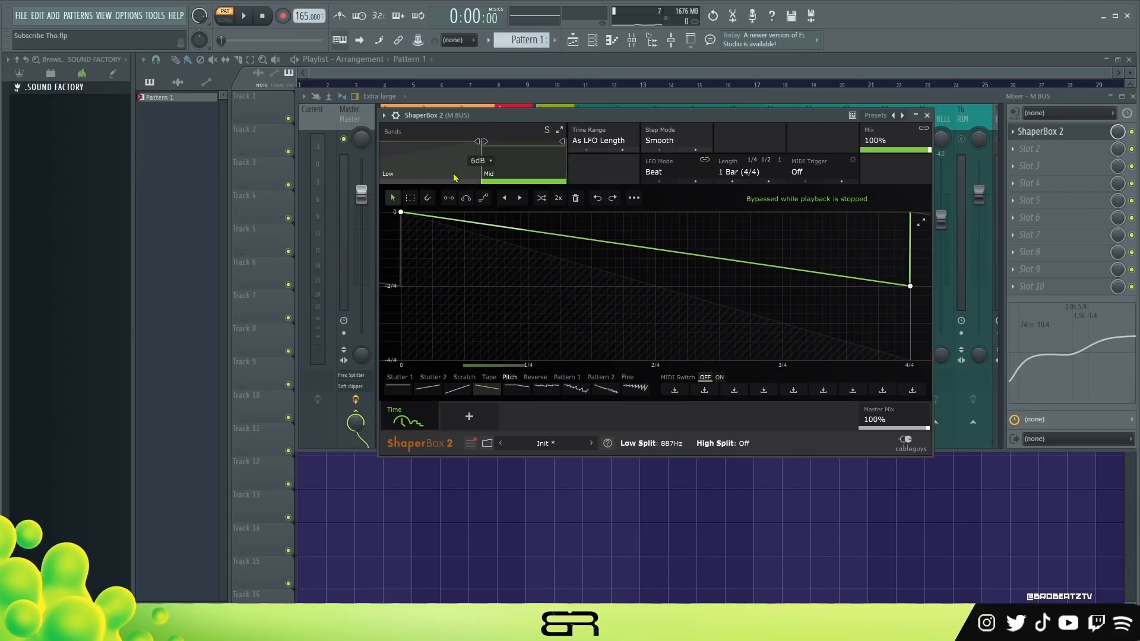
key("space")
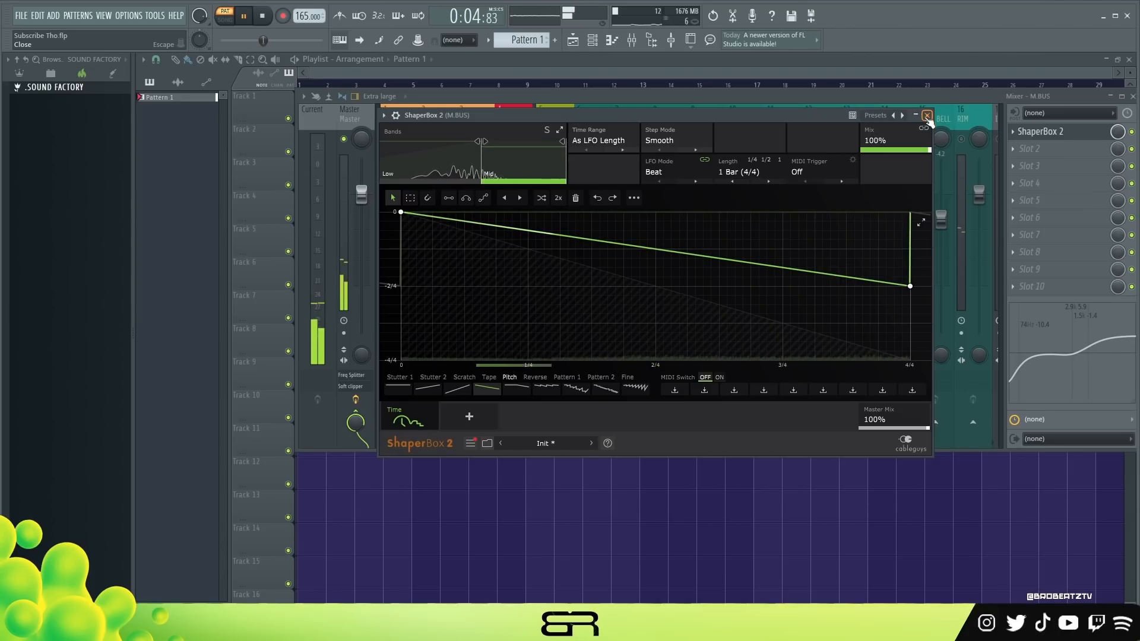
key("space")
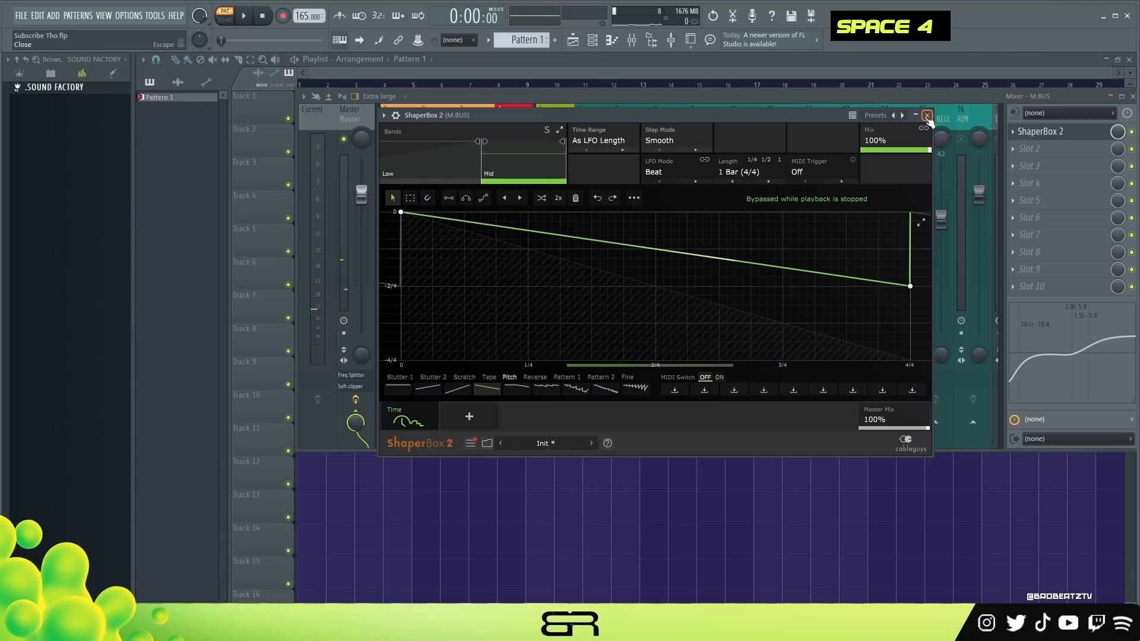
left_click(927, 116)
right_click(502, 139)
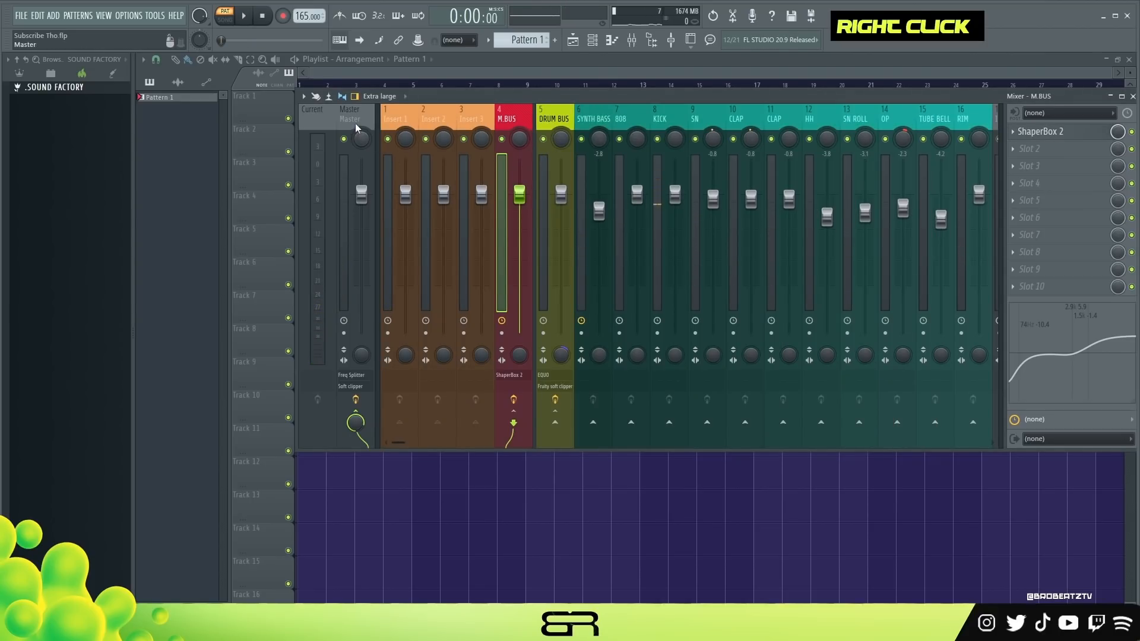
Step: Play the full beat, lower ShaperBox 2's low split to off and raise it to slightly past the middle of the band display
key("space")
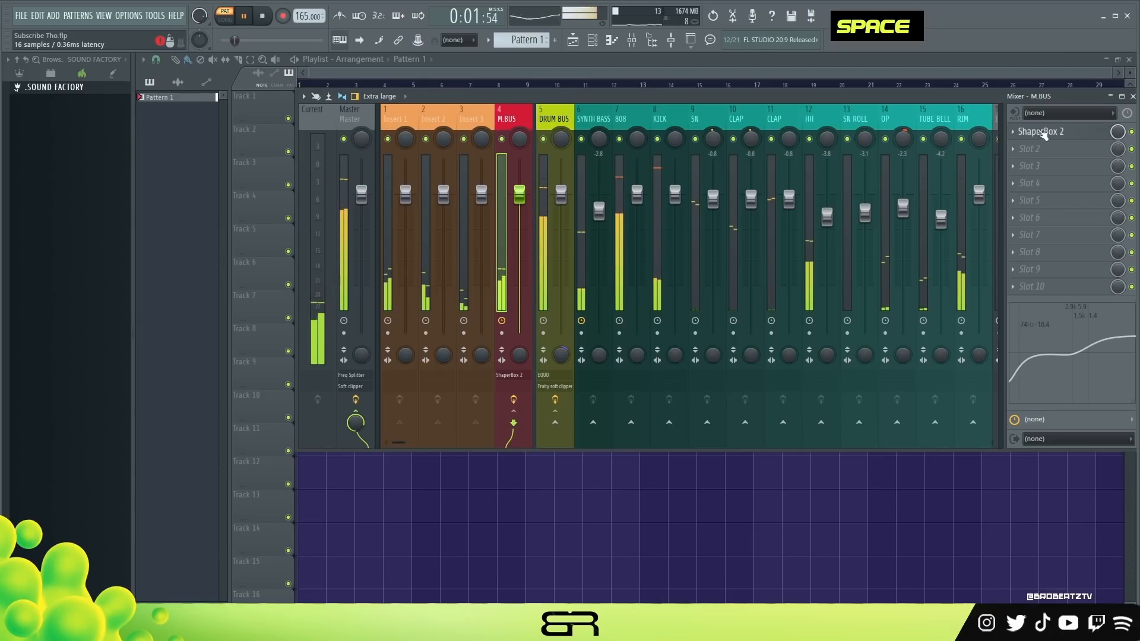
left_click(1040, 132)
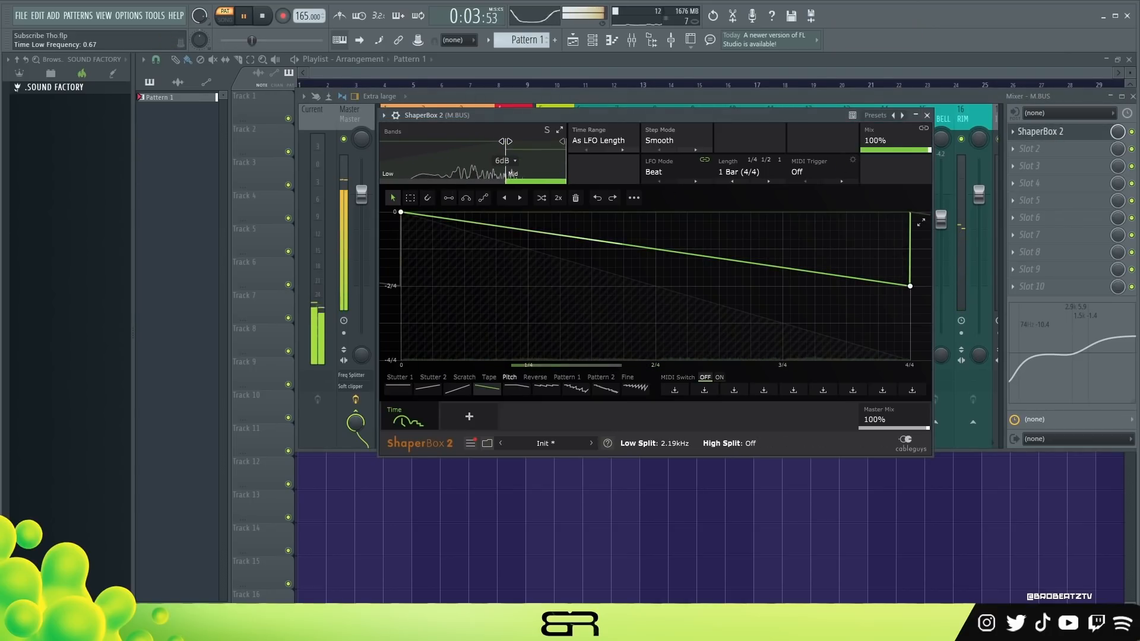
left_click_drag(505, 141, 384, 146)
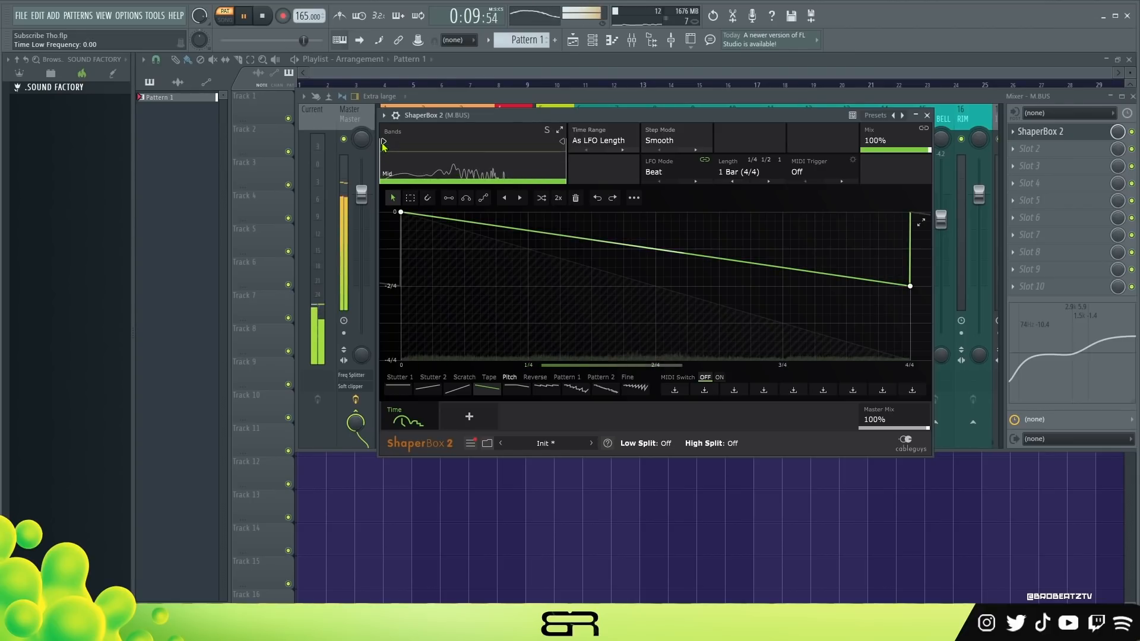
left_click_drag(384, 146, 494, 141)
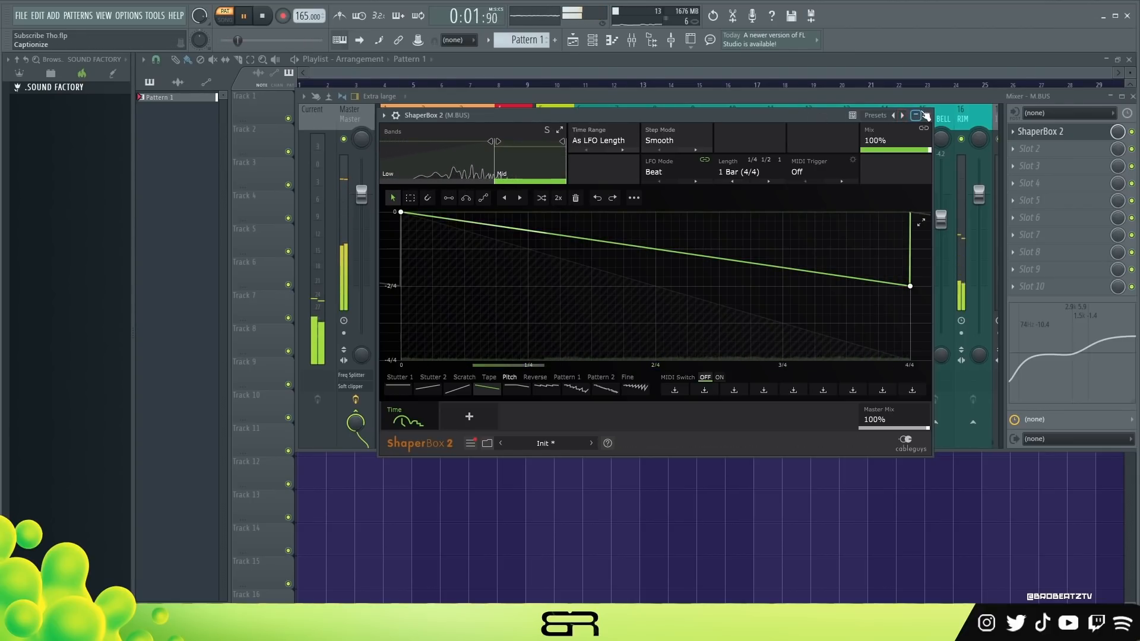
left_click(925, 116)
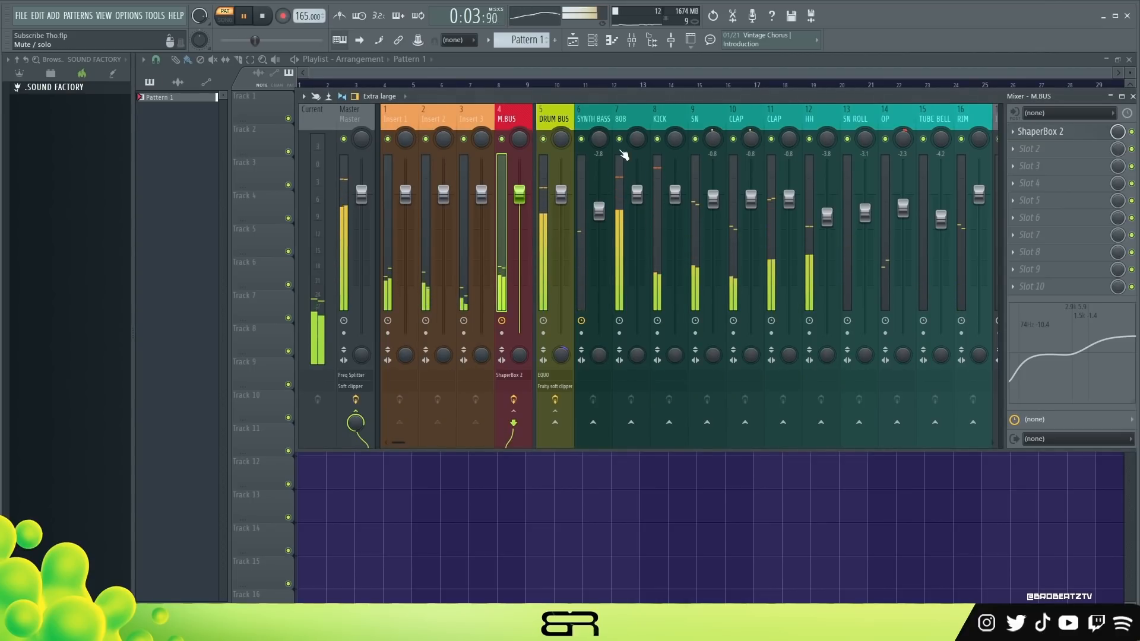
key("space")
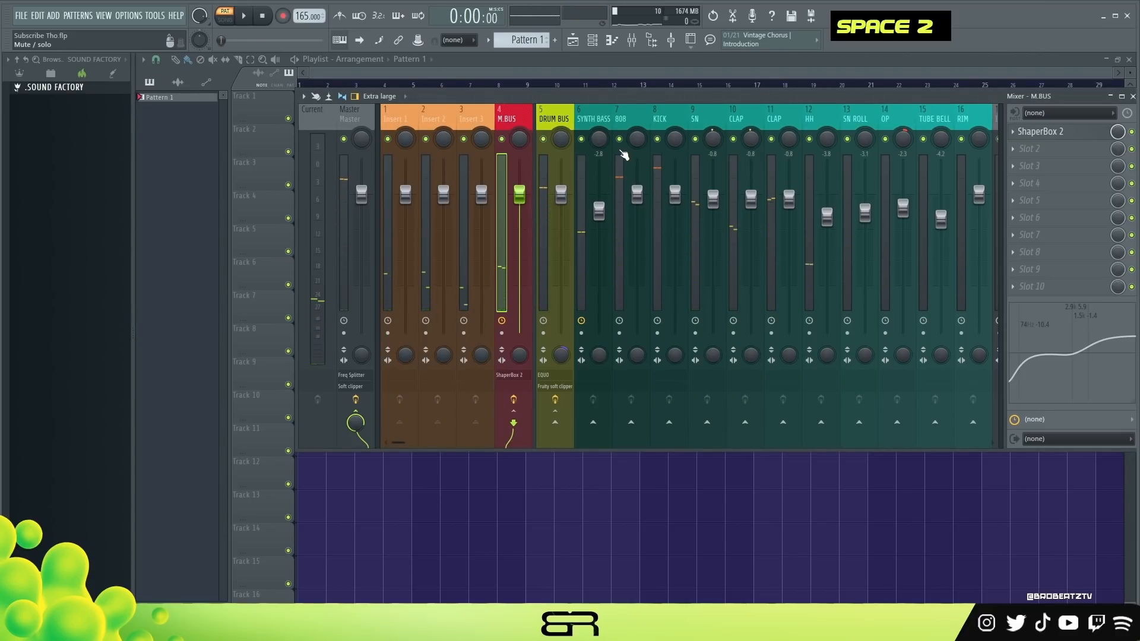